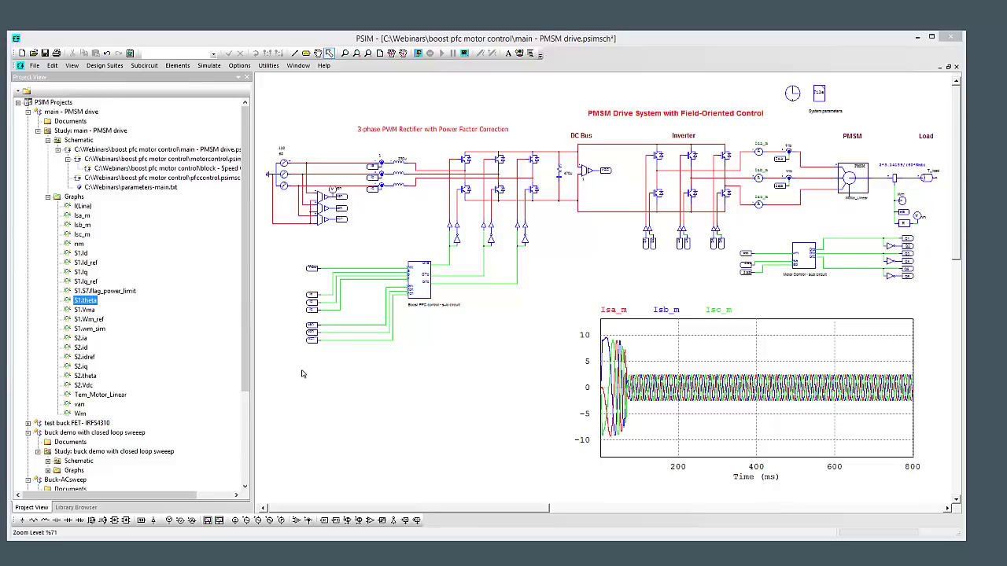
{"action": "left_click", "coordinate": [227, 347]}
{"action": "key", "text": "Down"}
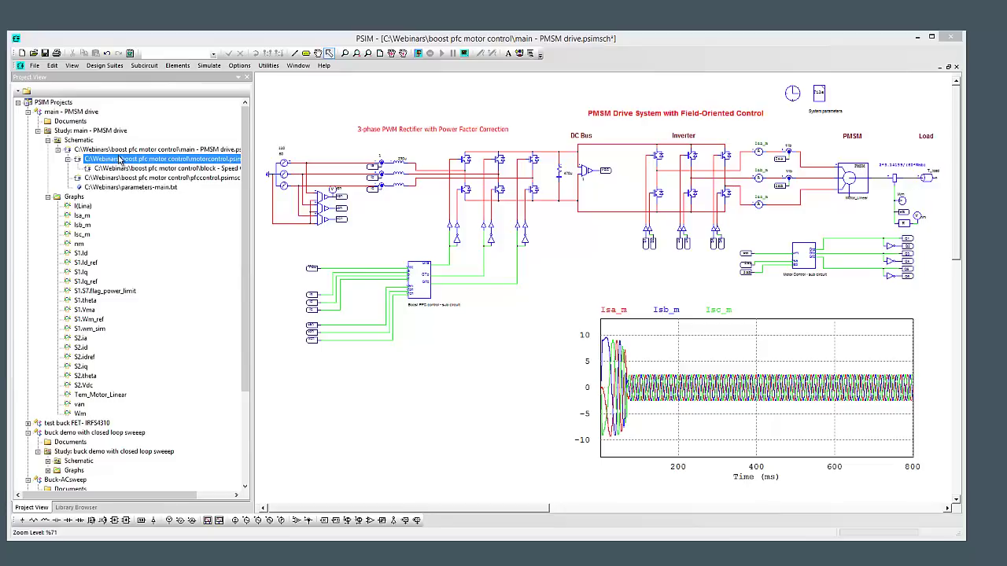
{"action": "left_click", "coordinate": [125, 169]}
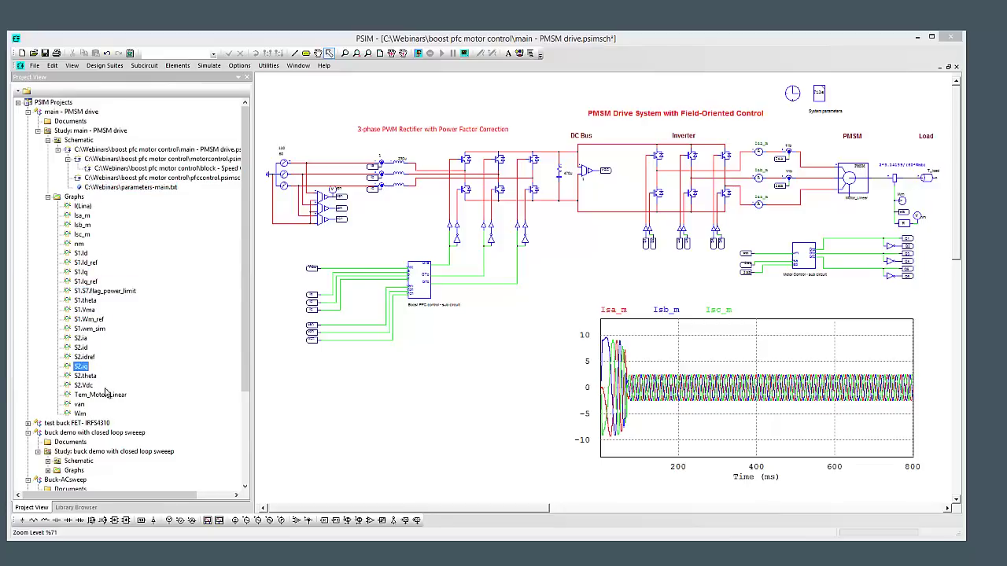
Switch from the project tree to the element library and create a new blank schematic
{"action": "left_click", "coordinate": [92, 509]}
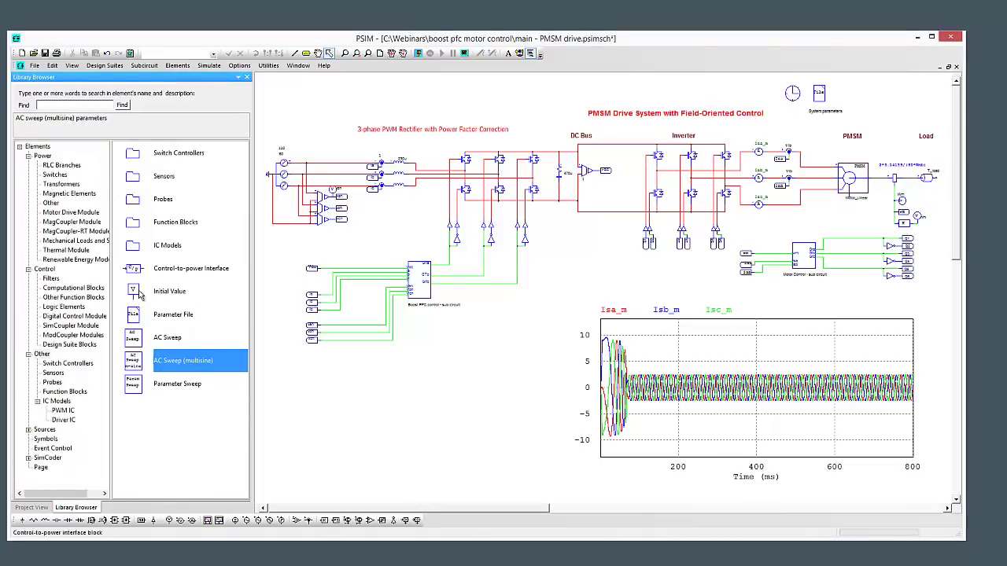
{"action": "left_click", "coordinate": [22, 52]}
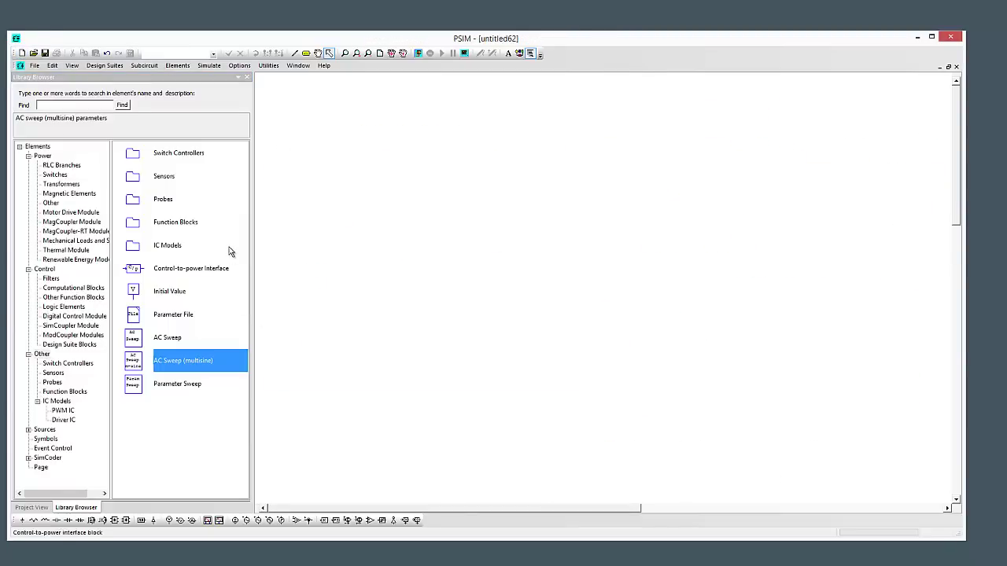
Place a resistor, an inductor, a capacitor and an electrolytic capacitor from RLC Branches, stacked one below another on the schematic
{"action": "left_click", "coordinate": [66, 166]}
{"action": "left_click", "coordinate": [175, 155]}
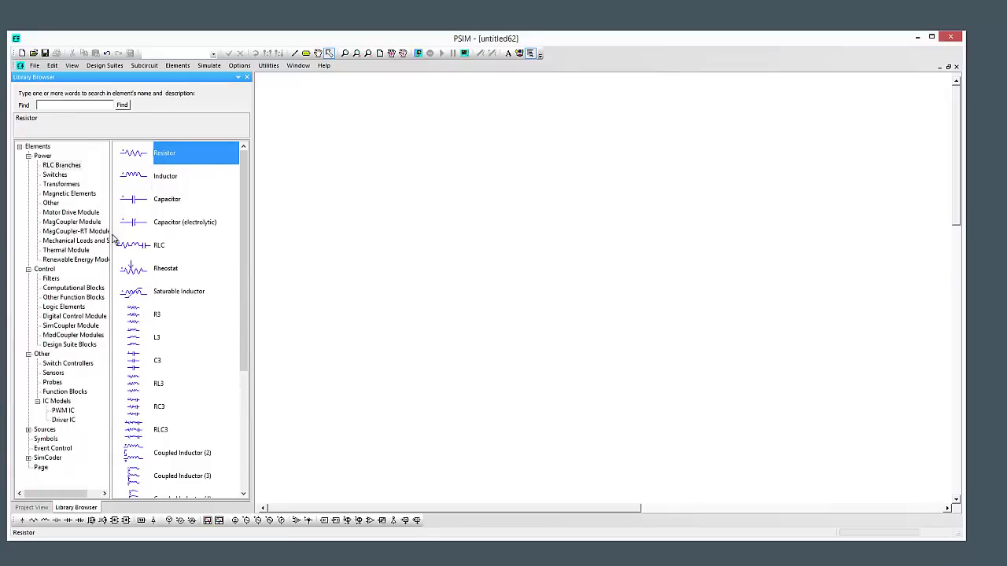
{"action": "left_click_drag", "start_coordinate": [170, 158], "coordinate": [397, 135]}
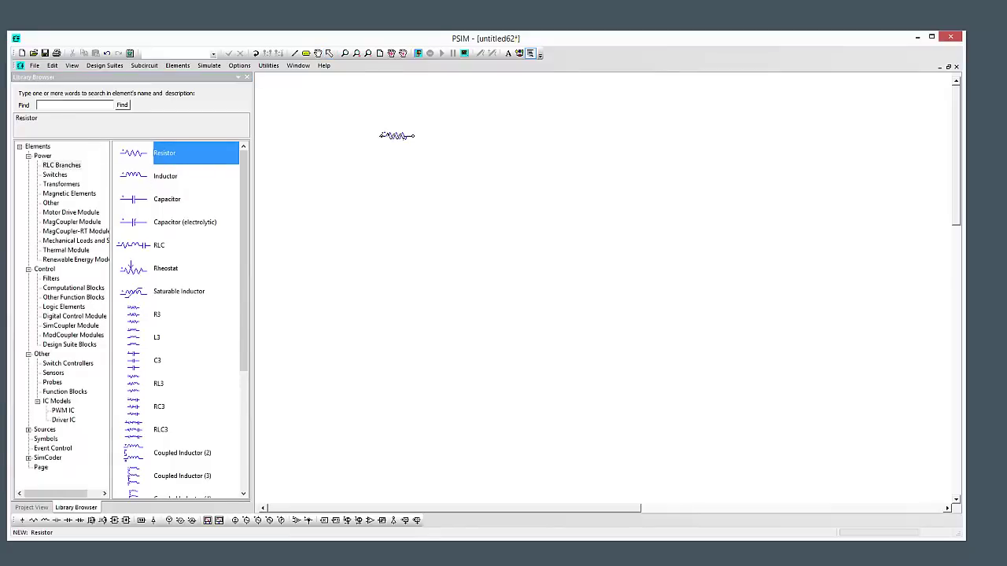
{"action": "left_click", "coordinate": [175, 176]}
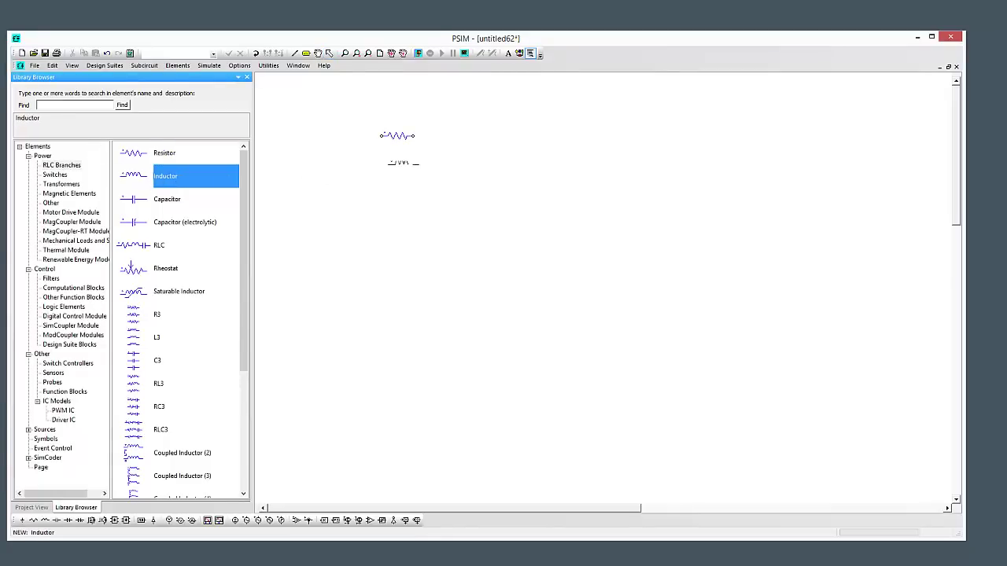
{"action": "left_click", "coordinate": [397, 153]}
{"action": "left_click", "coordinate": [175, 200]}
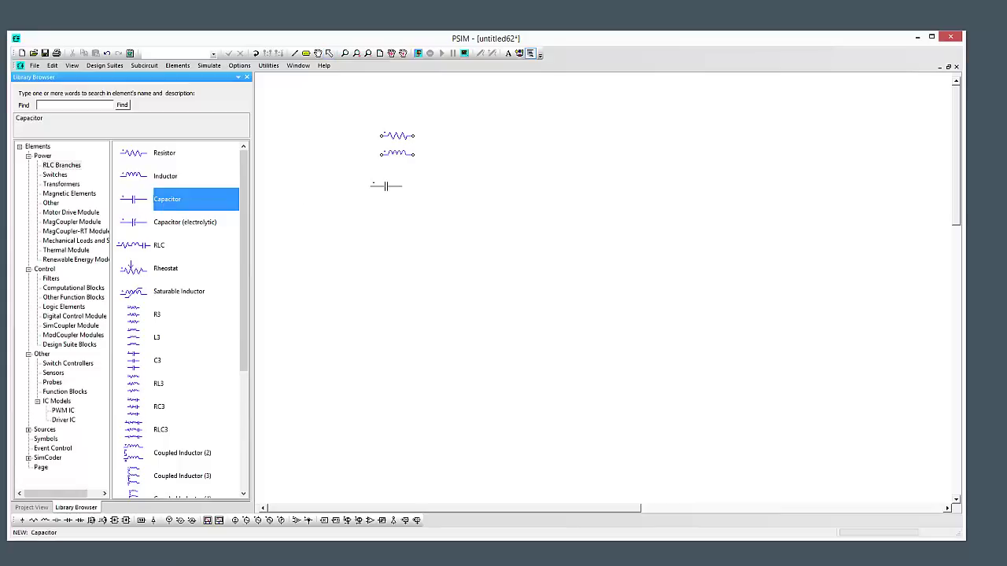
{"action": "left_click", "coordinate": [397, 173]}
{"action": "left_click", "coordinate": [183, 225]}
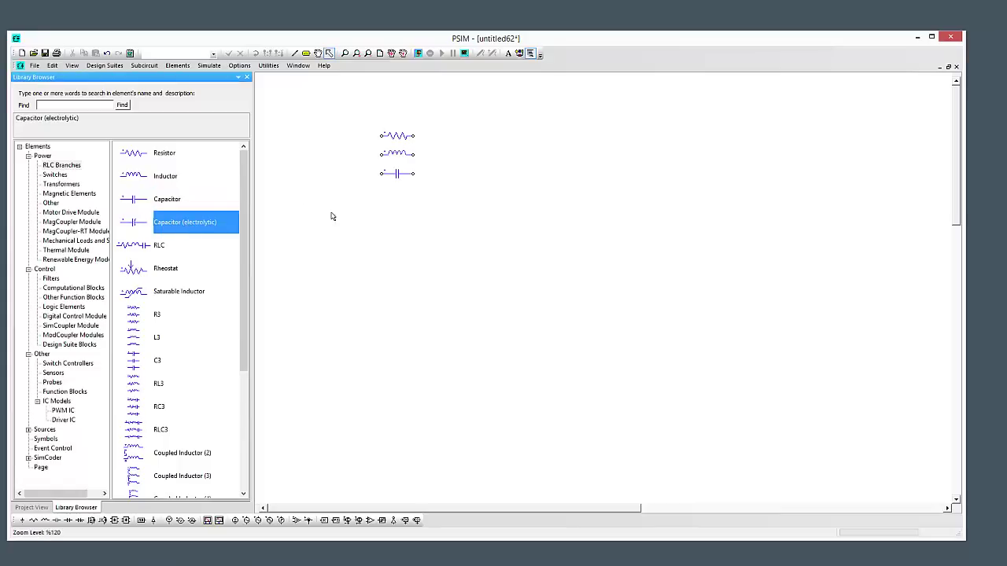
{"action": "left_click", "coordinate": [391, 192]}
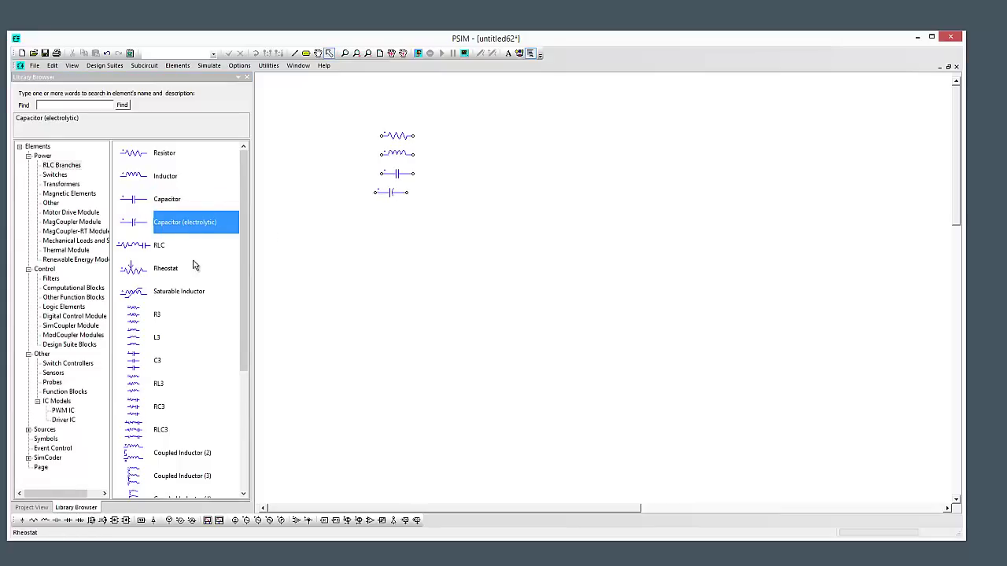
Place a diode beside the resistor and a MOSFET (3-state) below the diode, both from the Switches library
{"action": "left_click", "coordinate": [57, 174]}
{"action": "left_click", "coordinate": [189, 162]}
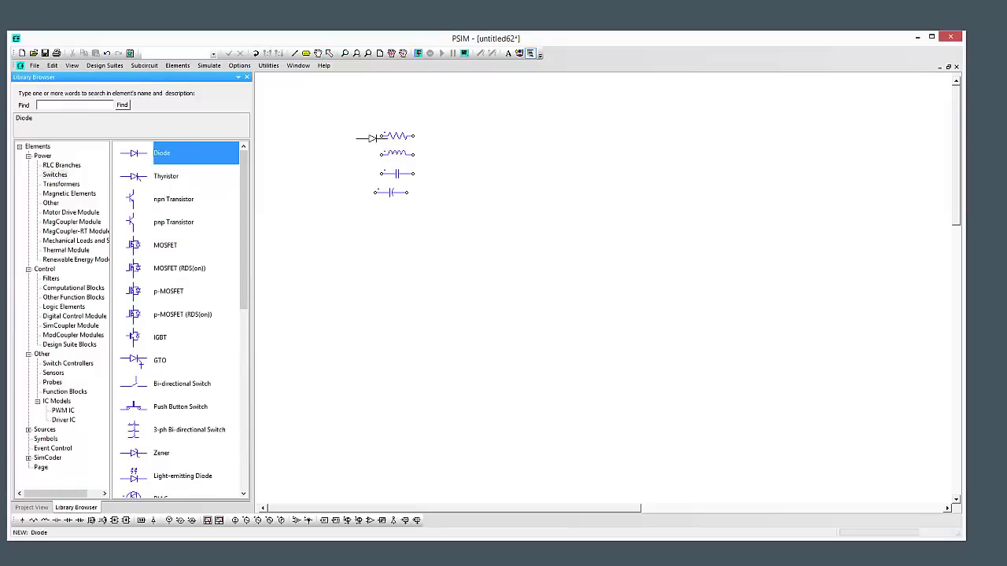
{"action": "left_click", "coordinate": [451, 148]}
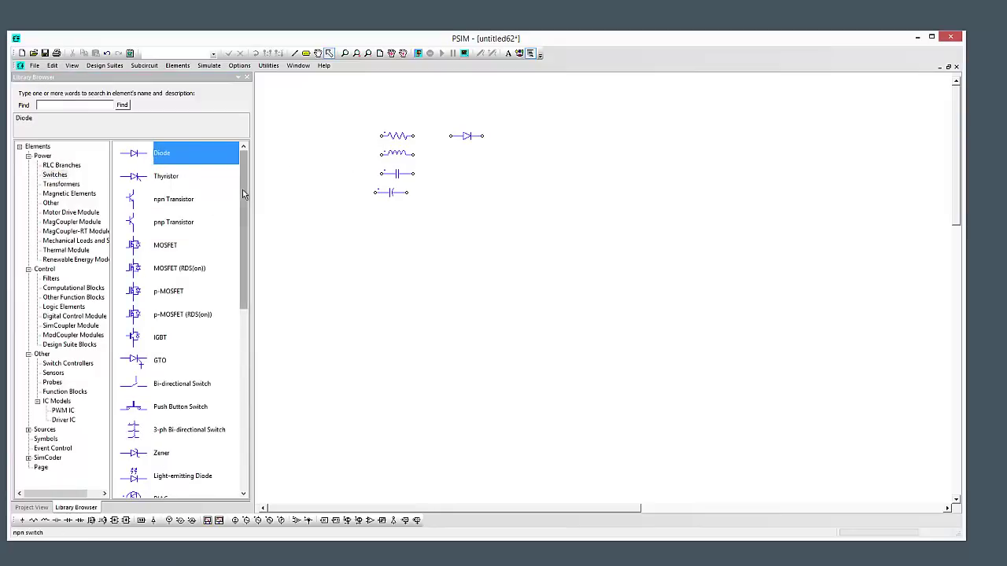
{"action": "left_click_drag", "start_coordinate": [242, 204], "coordinate": [236, 312]}
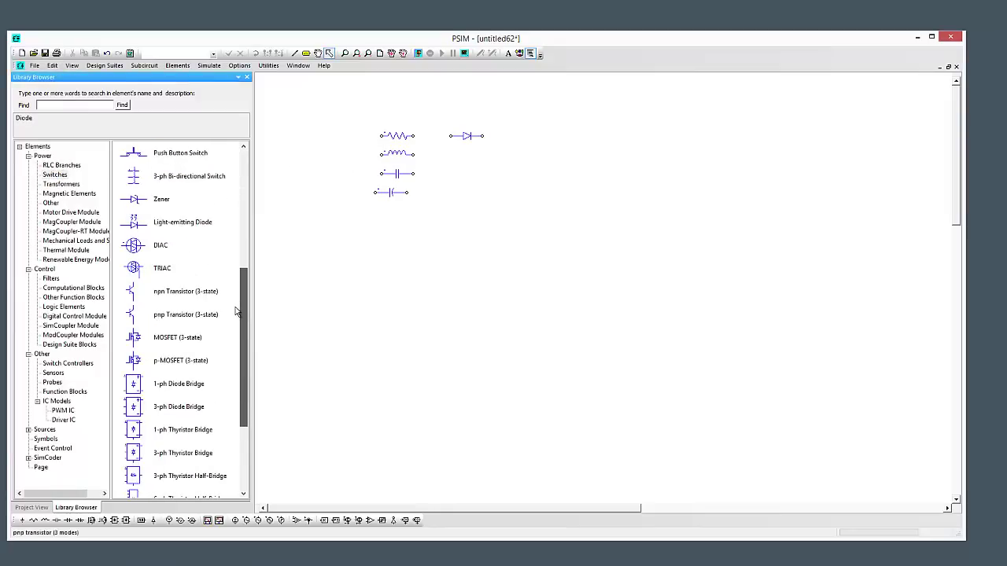
{"action": "left_click", "coordinate": [194, 342]}
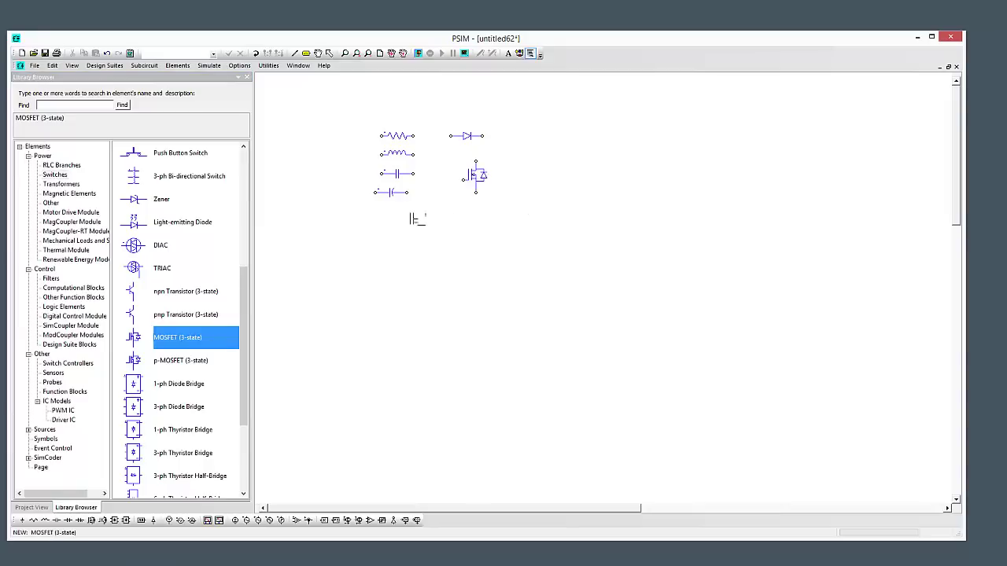
{"action": "key", "text": "Escape"}
Place an Inductor (database) element from the Thermal Module library to the right of the diode
{"action": "left_click", "coordinate": [69, 250]}
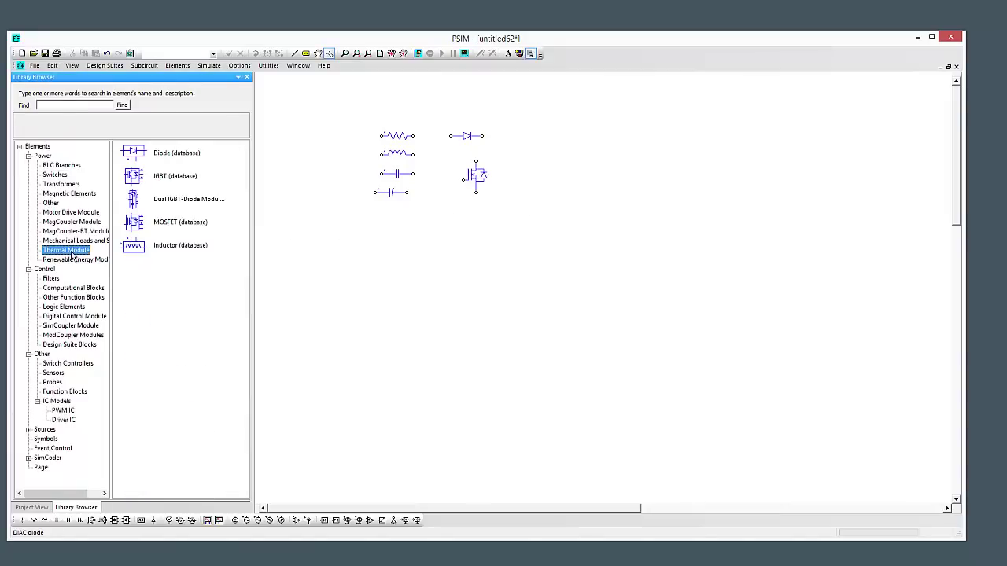
{"action": "left_click", "coordinate": [189, 248]}
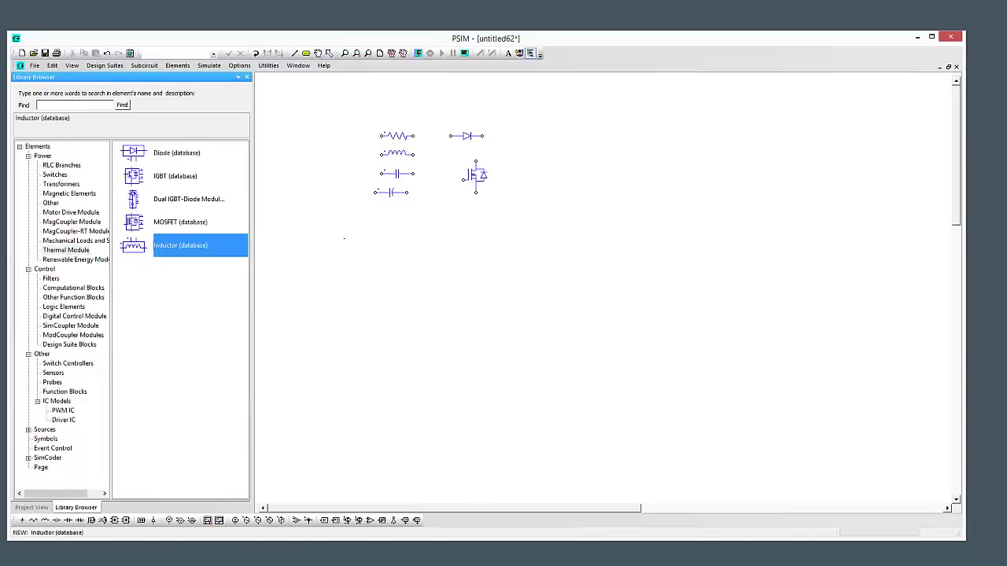
{"action": "left_click", "coordinate": [555, 140]}
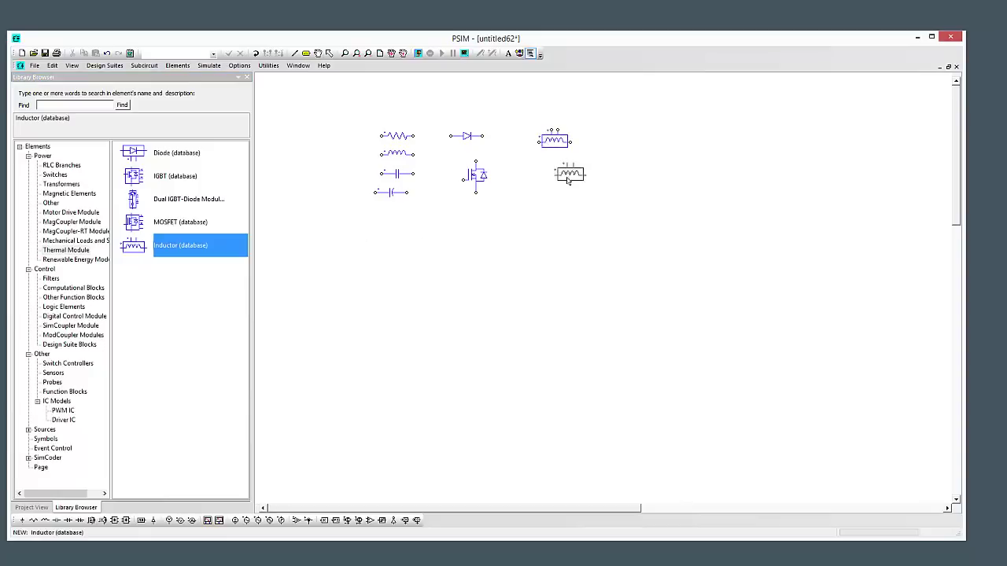
{"action": "key", "text": "Escape"}
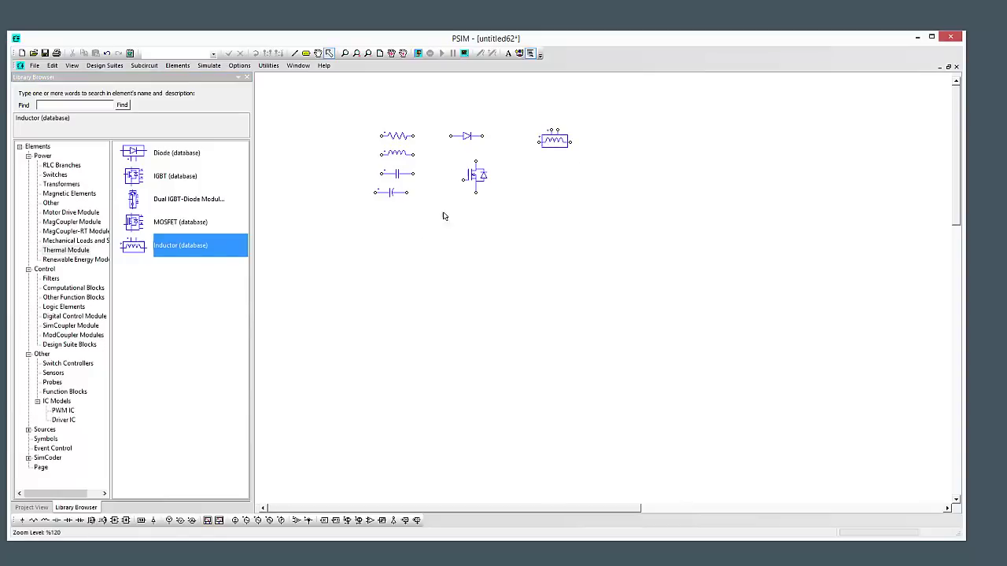
Place the EN50530 cSi and EN50530 thin film solar modules side by side, with an ultracapacitor below, from the Renewable Energy Module library
{"action": "left_click", "coordinate": [100, 265]}
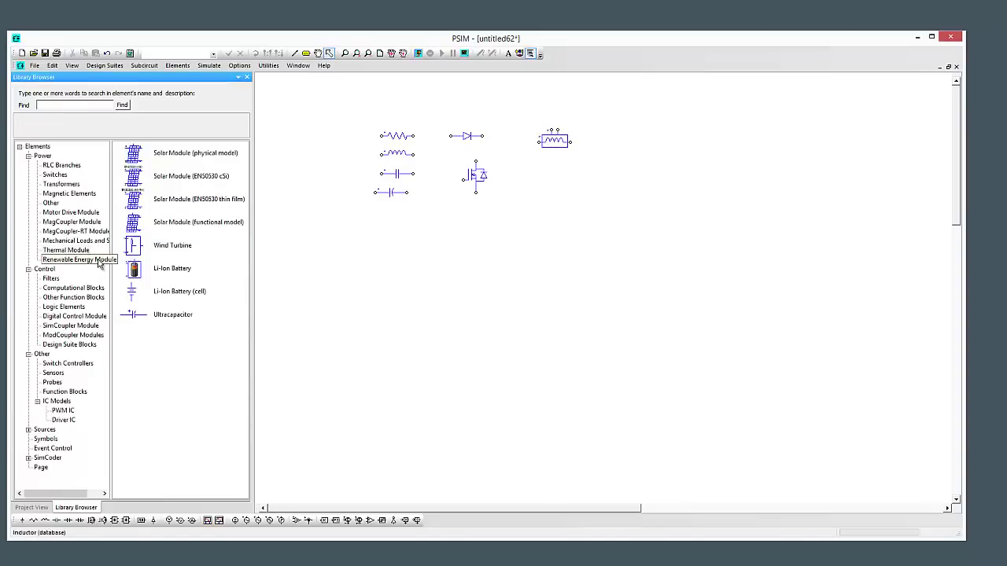
{"action": "left_click", "coordinate": [176, 180]}
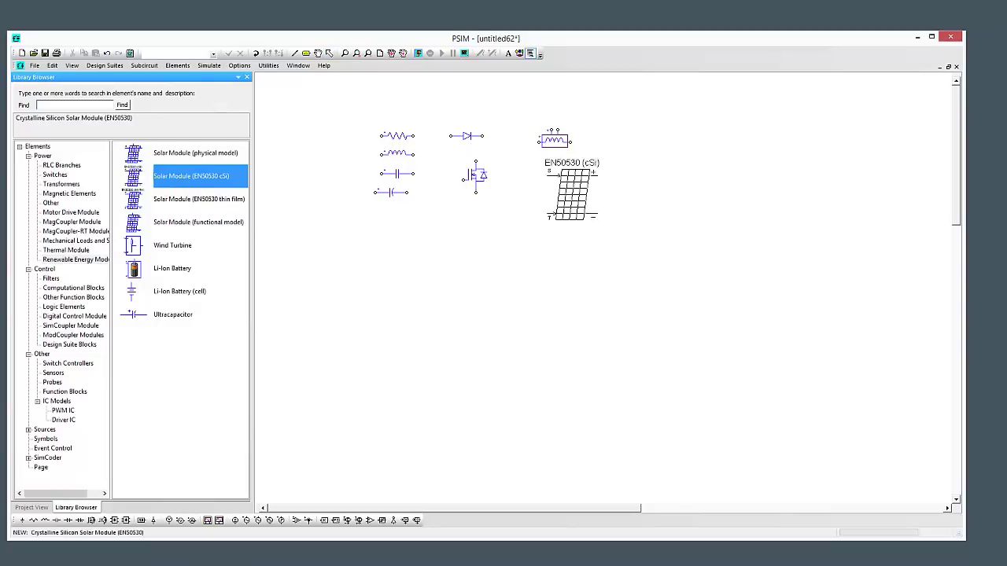
{"action": "left_click", "coordinate": [564, 213]}
{"action": "left_click", "coordinate": [220, 199]}
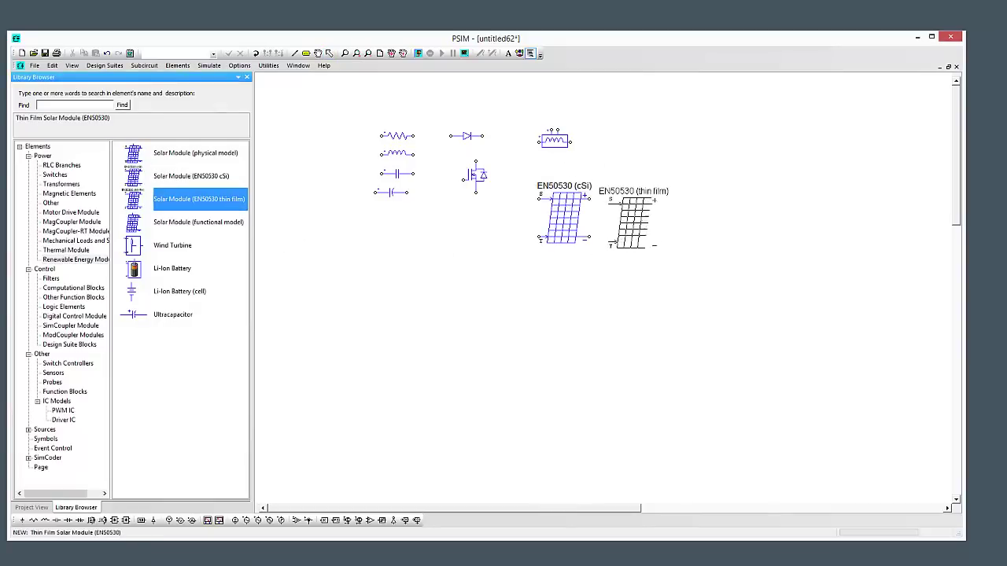
{"action": "left_click", "coordinate": [645, 214]}
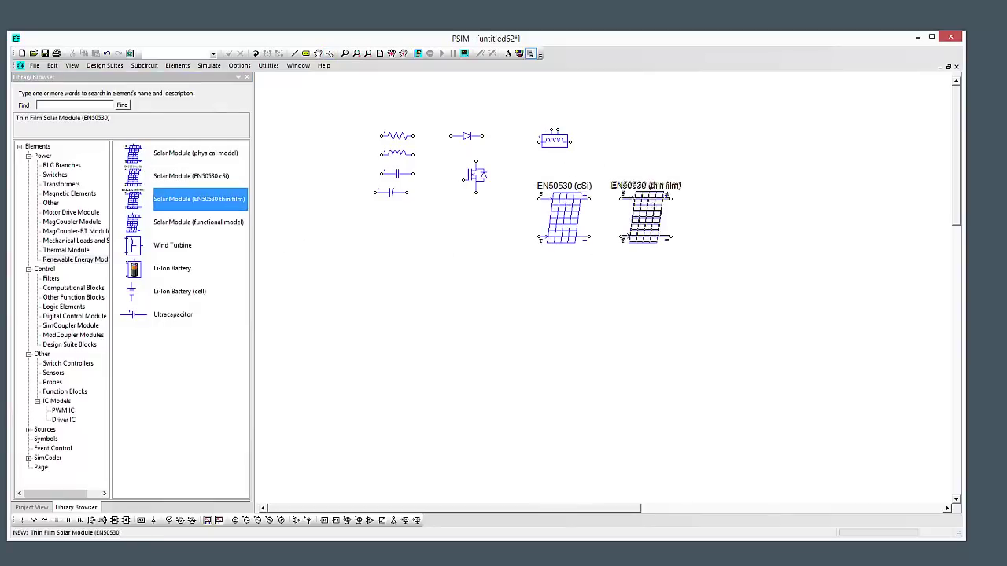
{"action": "left_click", "coordinate": [178, 315]}
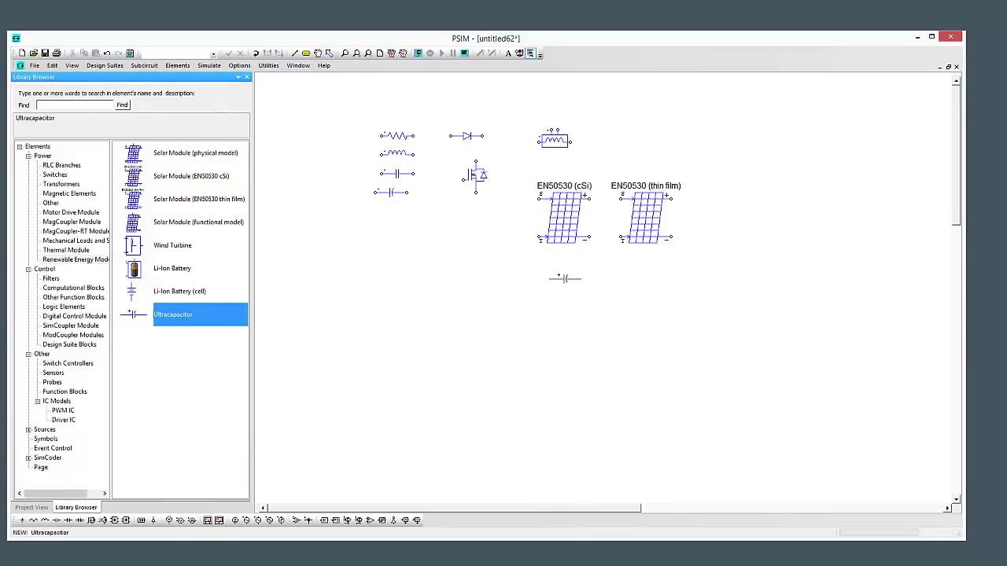
{"action": "left_click", "coordinate": [560, 280]}
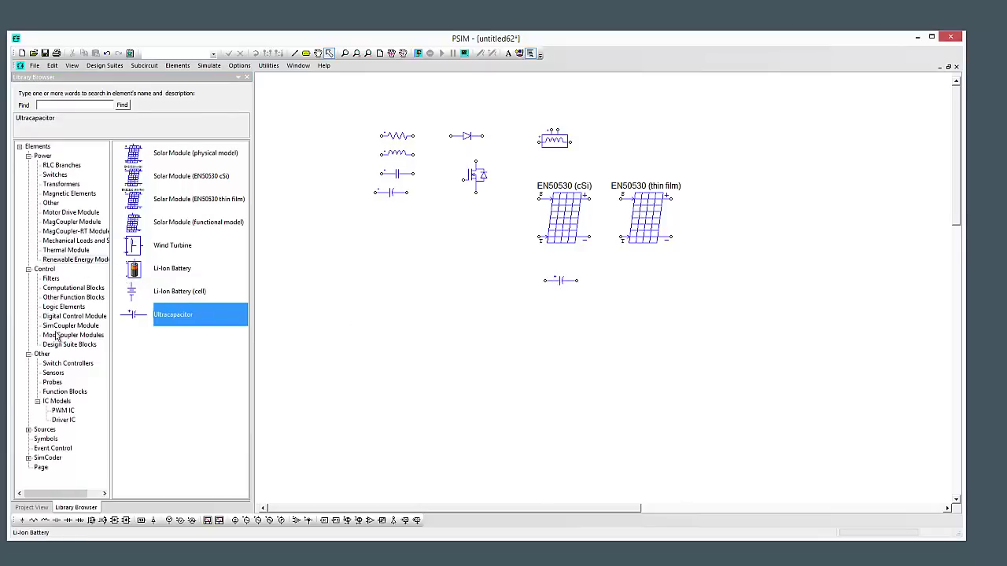
Place a UC3825A PWM IC below the ultracapacitor and an IR21834 driver IC to its right from the IC Models library
{"action": "left_click", "coordinate": [57, 402]}
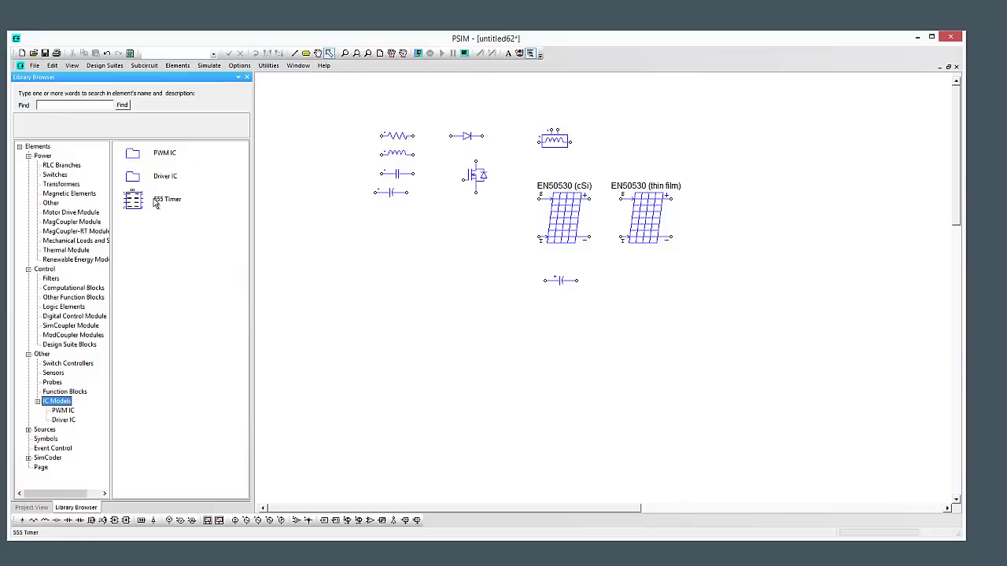
{"action": "left_click", "coordinate": [63, 411]}
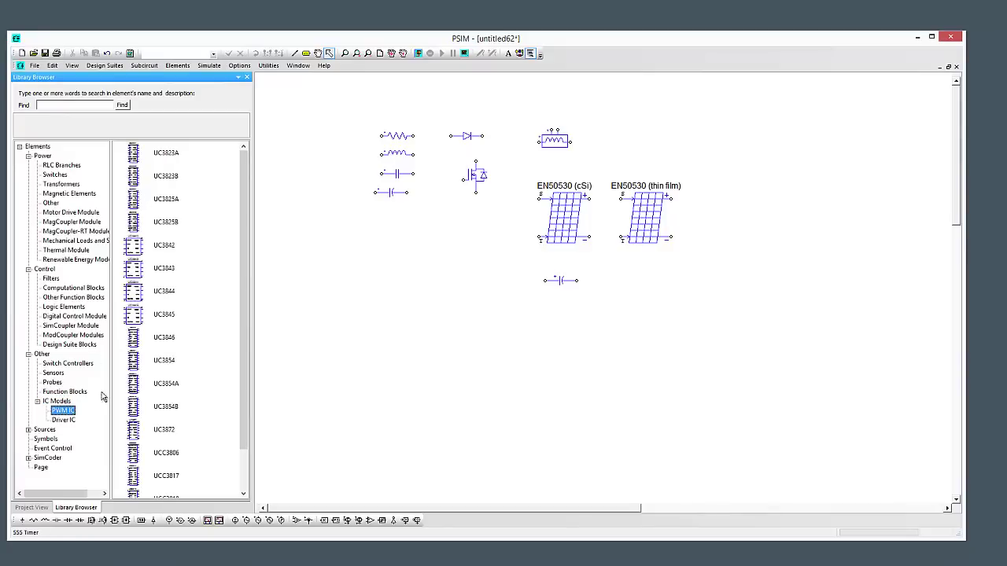
{"action": "left_click", "coordinate": [165, 202]}
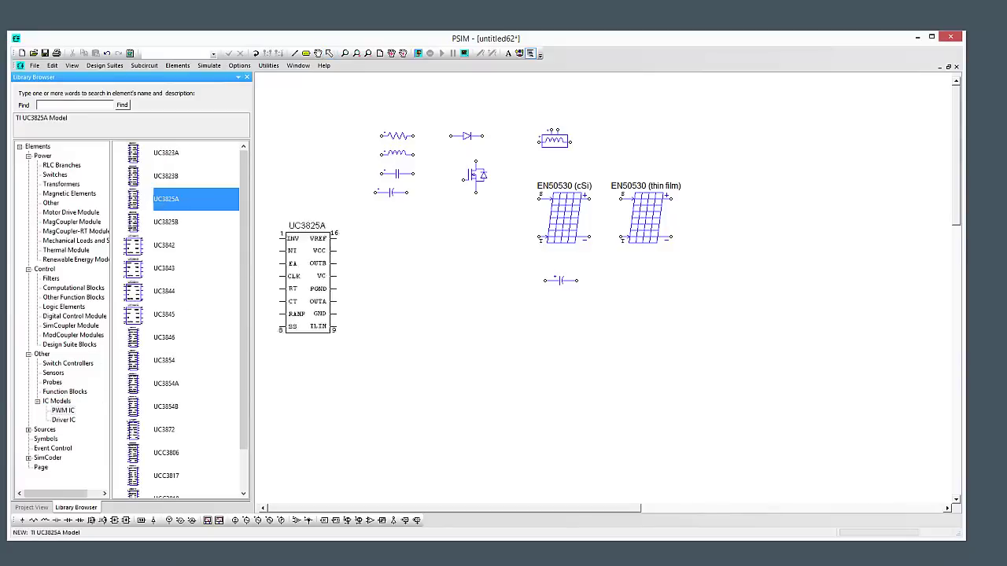
{"action": "left_click", "coordinate": [542, 369]}
{"action": "left_click", "coordinate": [63, 419]}
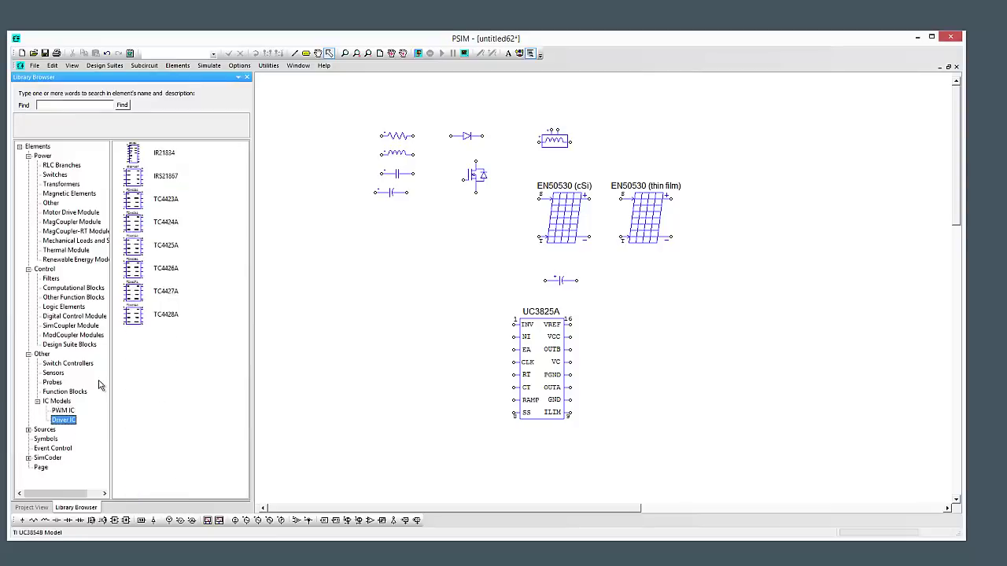
{"action": "left_click", "coordinate": [162, 152]}
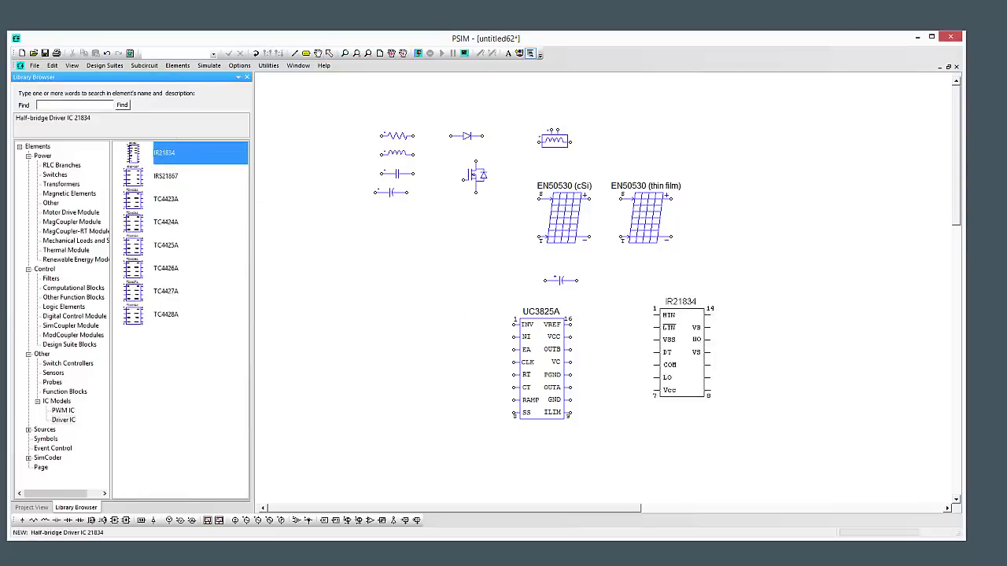
{"action": "left_click", "coordinate": [642, 368]}
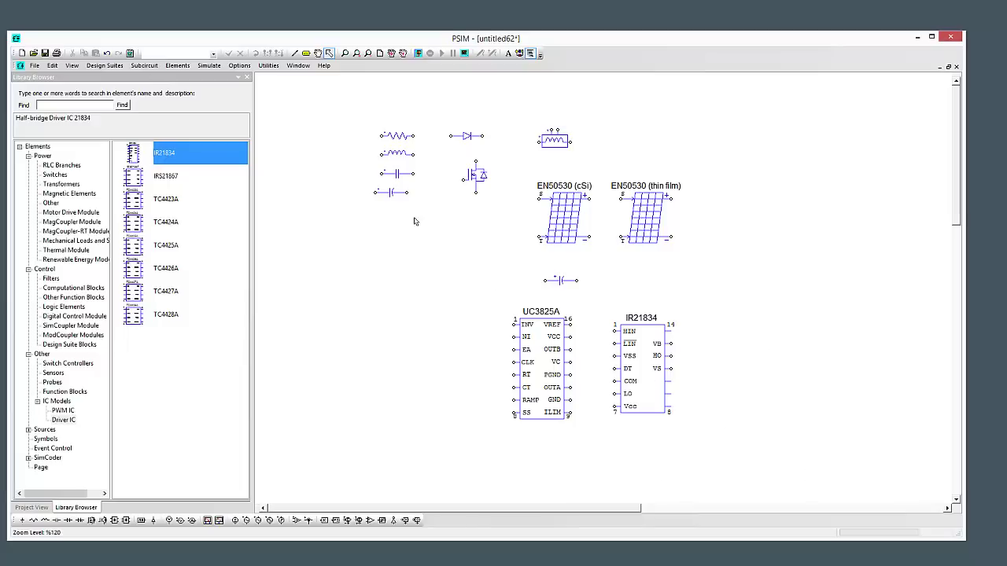
{"action": "left_click_drag", "start_coordinate": [810, 472], "coordinate": [330, 111]}
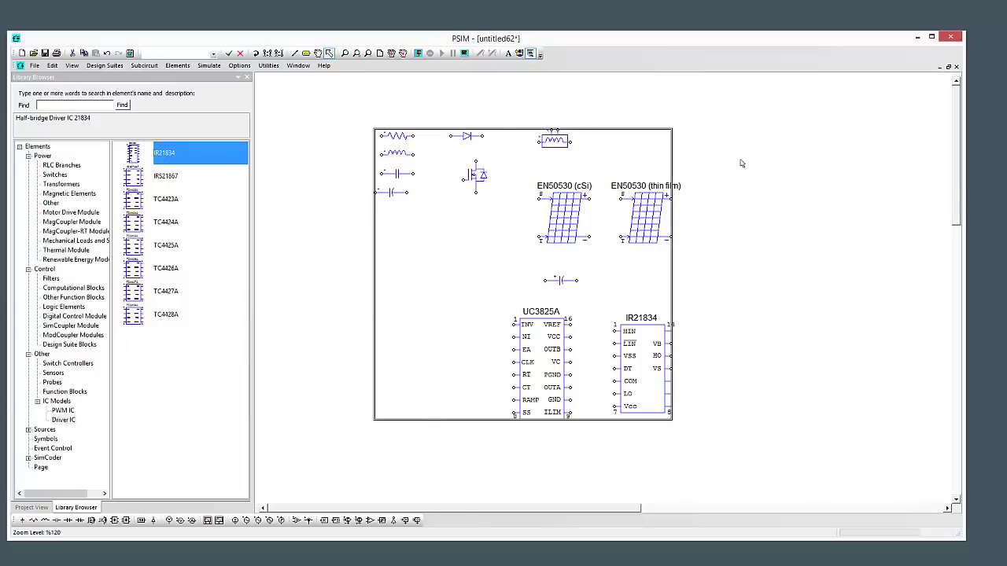
{"action": "left_click", "coordinate": [752, 221]}
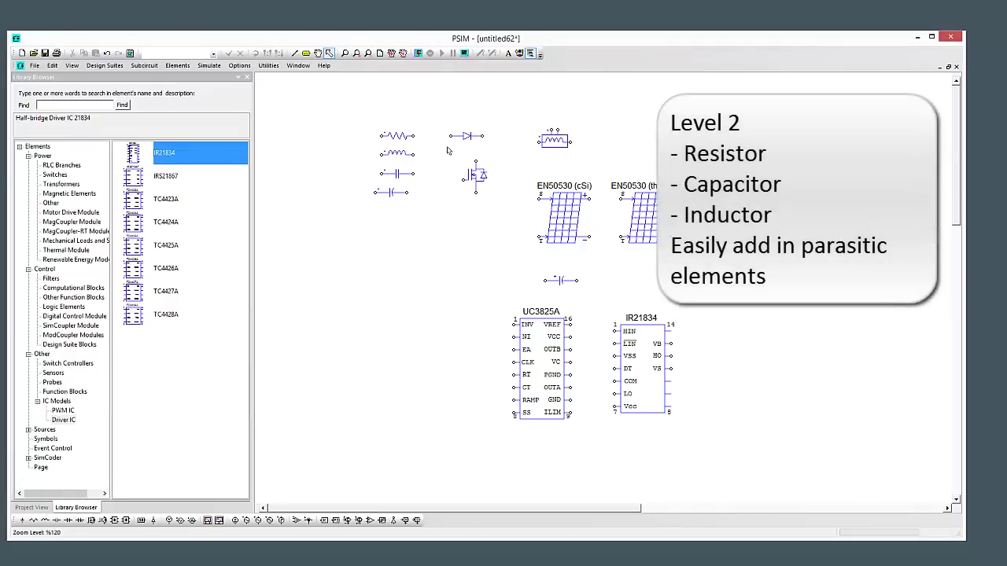
Check the parameters of the resistor, inductor and capacitor, and set the resistor's model level to Level 2
{"action": "double_click", "coordinate": [405, 135]}
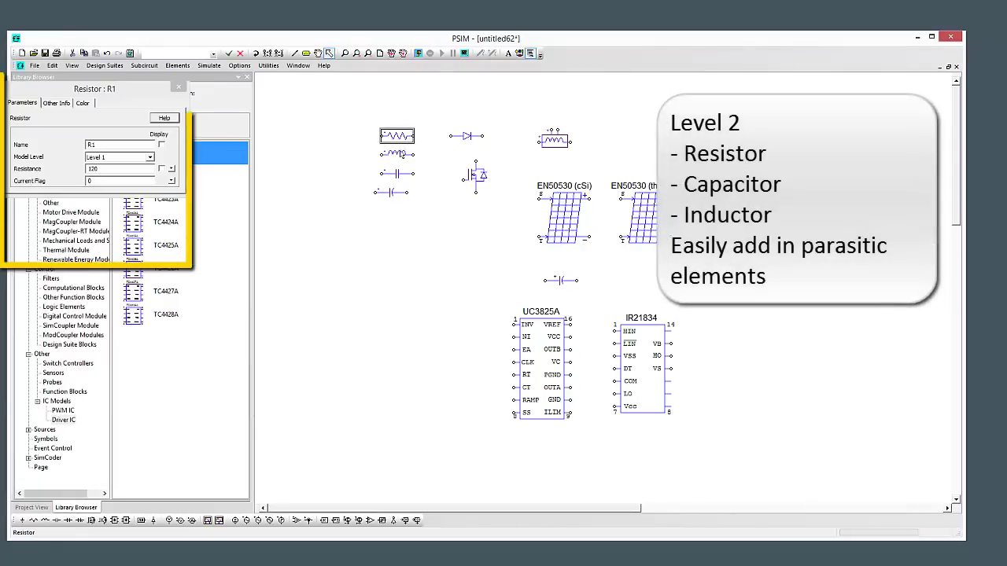
{"action": "left_click", "coordinate": [398, 154]}
{"action": "left_click", "coordinate": [396, 174]}
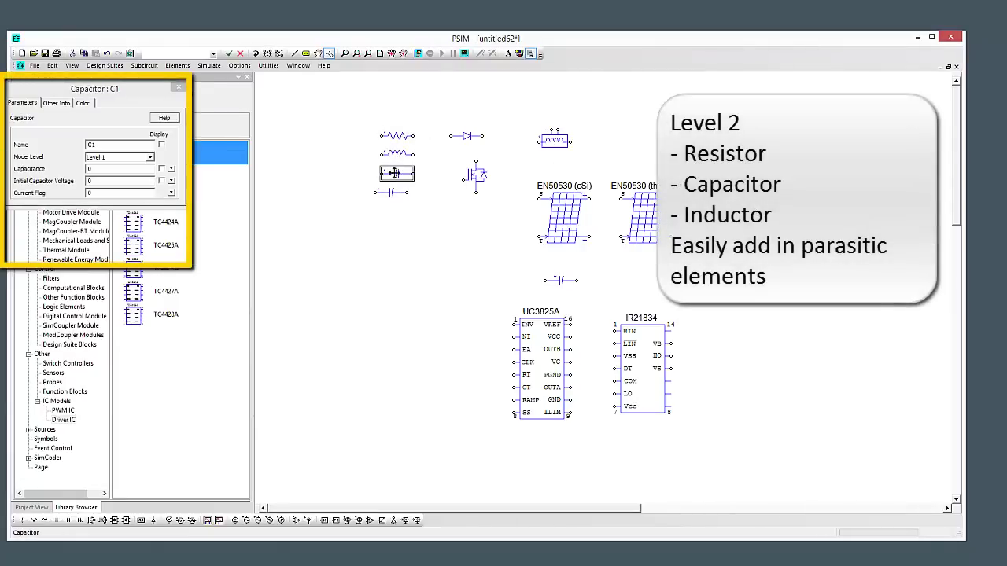
{"action": "left_click", "coordinate": [396, 135]}
{"action": "left_click", "coordinate": [144, 157]}
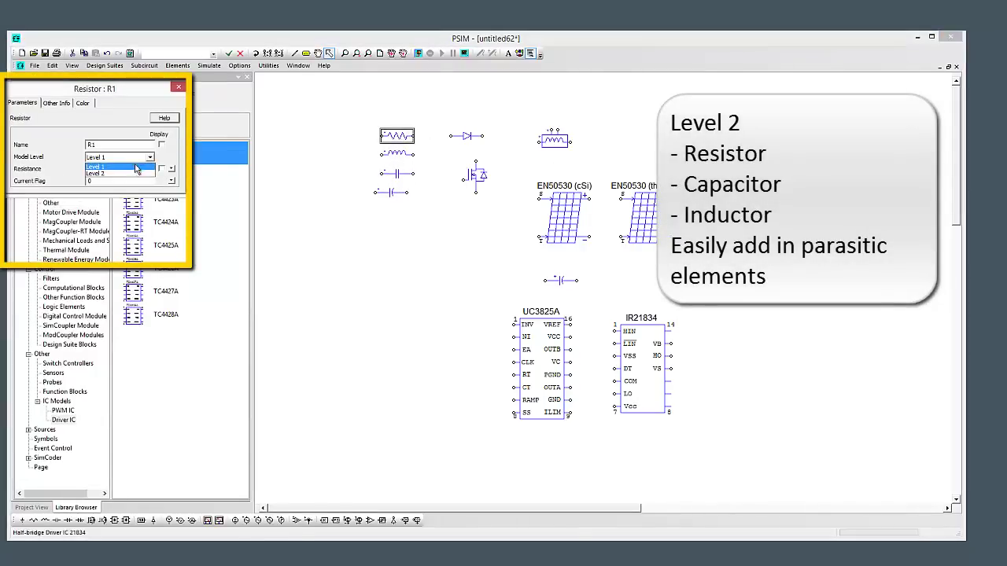
{"action": "left_click", "coordinate": [133, 173]}
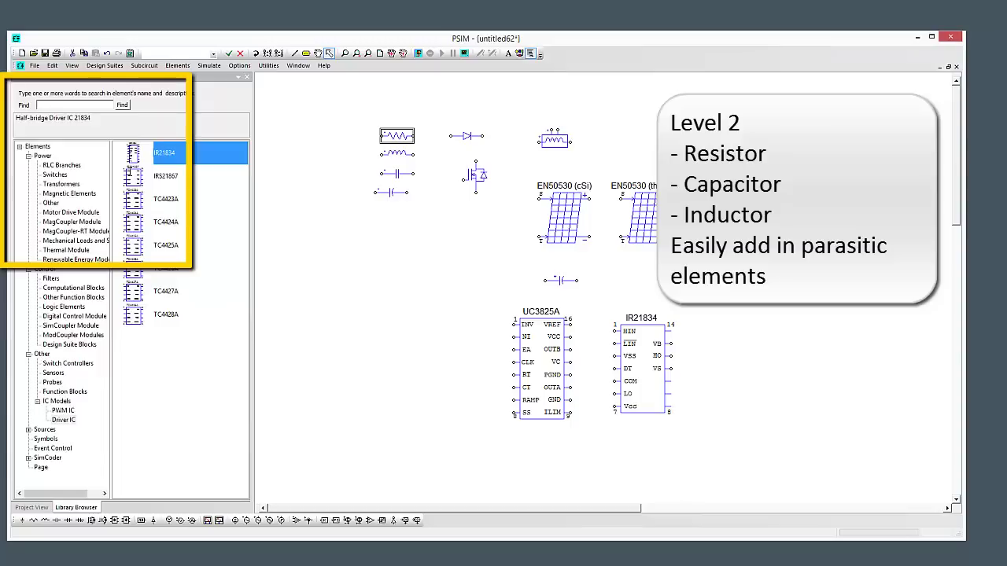
Set the model level of the inductor below the resistor to Level 2
{"action": "left_click", "coordinate": [401, 154]}
{"action": "left_click", "coordinate": [151, 158]}
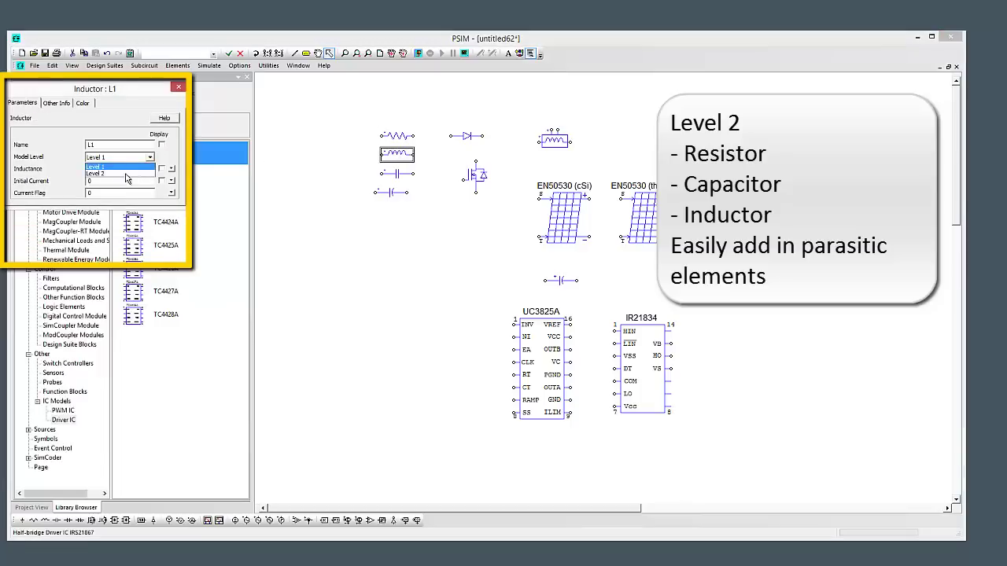
{"action": "left_click", "coordinate": [132, 174]}
Set the model level of both the standard capacitor and the electrolytic capacitor to Level 2
{"action": "left_click", "coordinate": [398, 174]}
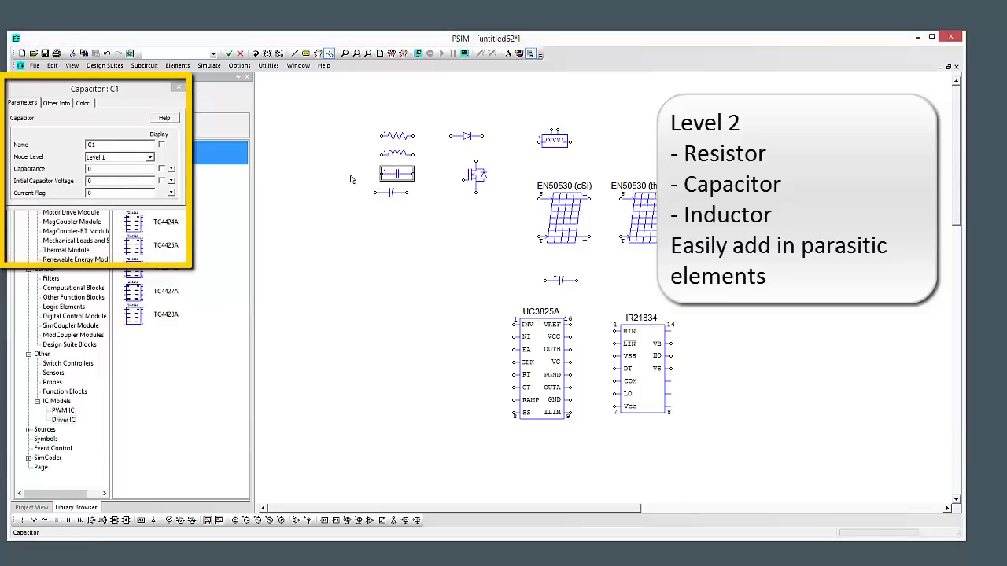
{"action": "left_click", "coordinate": [150, 158]}
{"action": "left_click", "coordinate": [126, 173]}
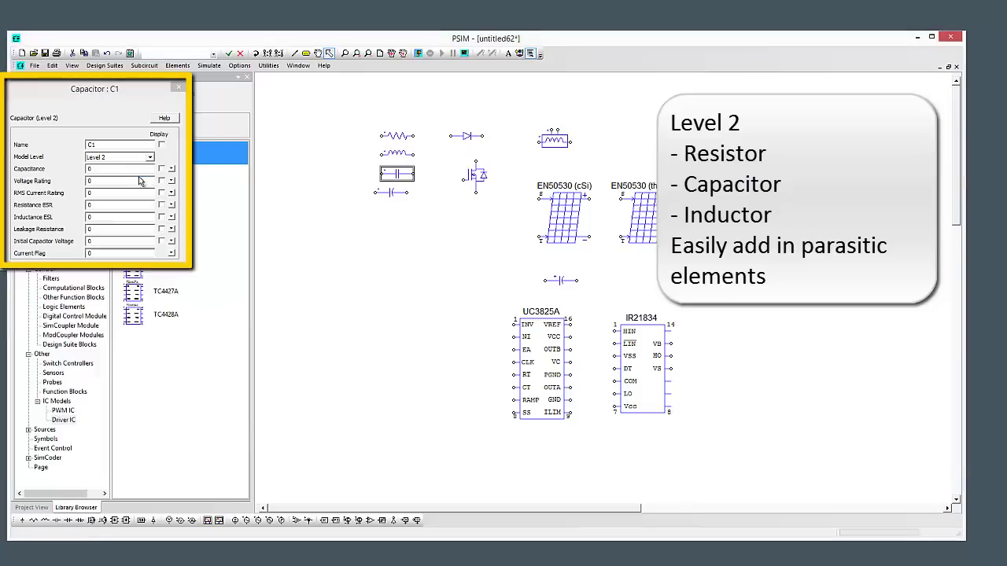
{"action": "left_click", "coordinate": [391, 192]}
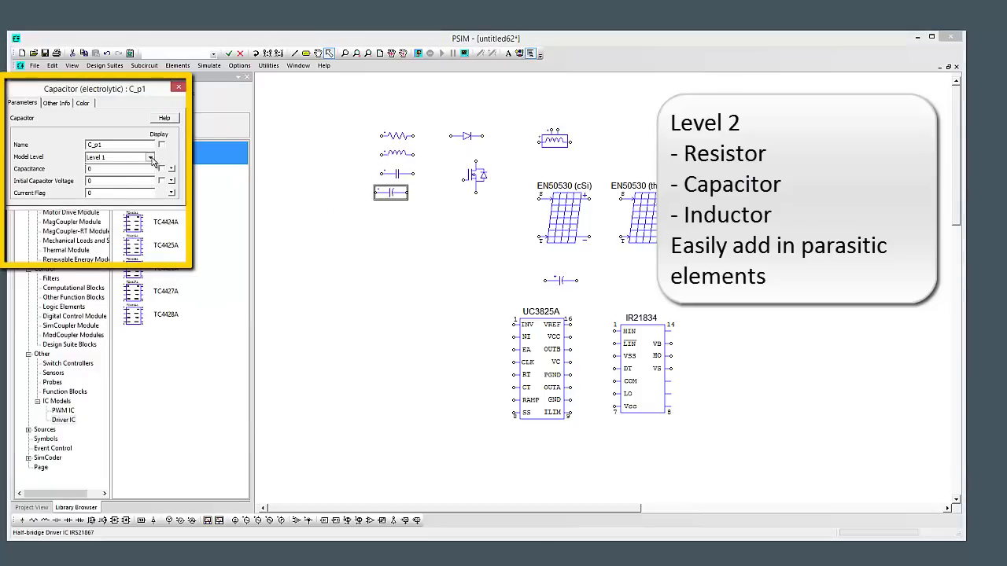
{"action": "left_click", "coordinate": [150, 157]}
{"action": "left_click", "coordinate": [133, 180]}
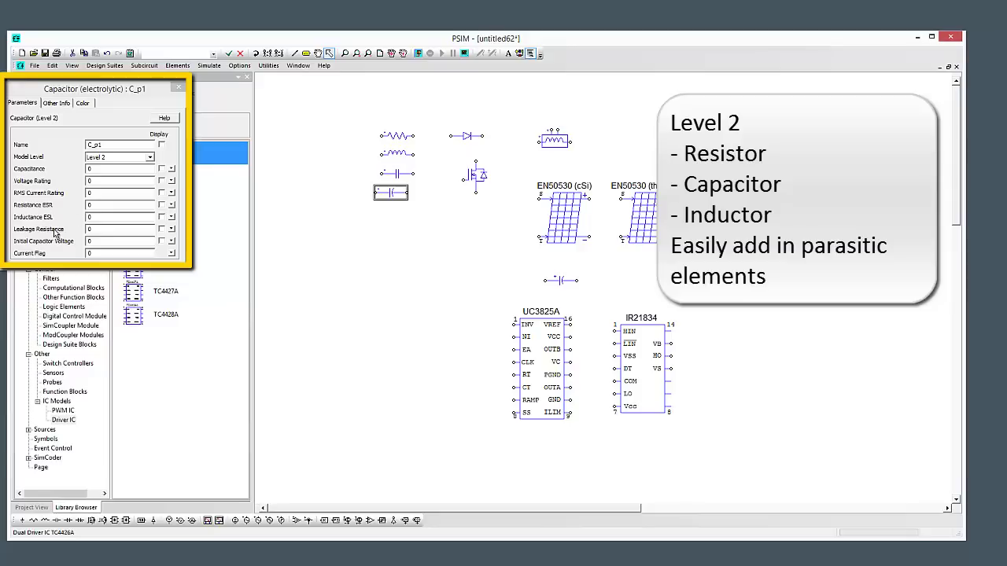
Review the Level 2 parasitic parameters of the inductor and the resistor
{"action": "left_click", "coordinate": [399, 154]}
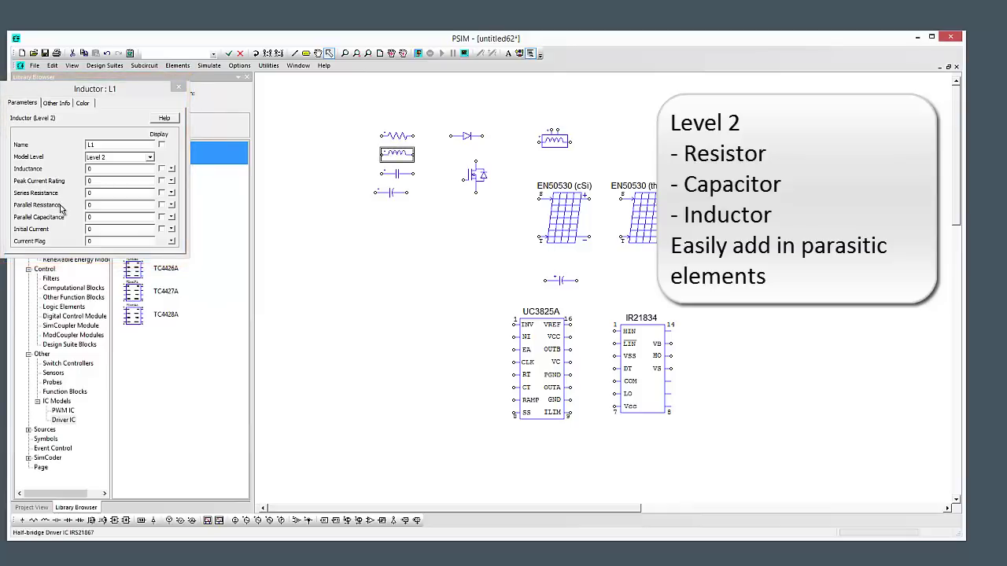
{"action": "left_click", "coordinate": [398, 136]}
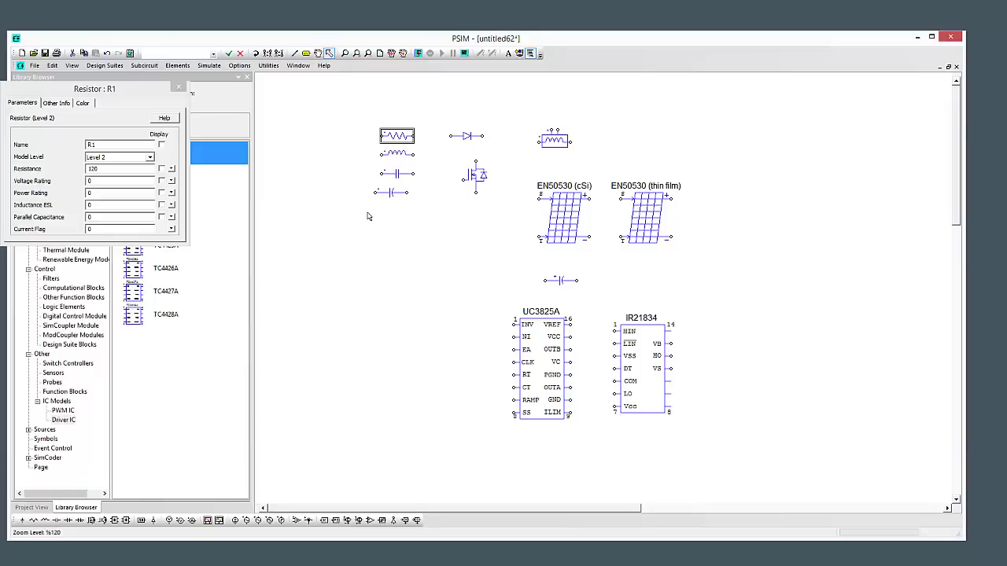
{"action": "left_click", "coordinate": [178, 86]}
Set the diode's model level to Level 2 and move its parameter window onto the schematic area
{"action": "double_click", "coordinate": [464, 135]}
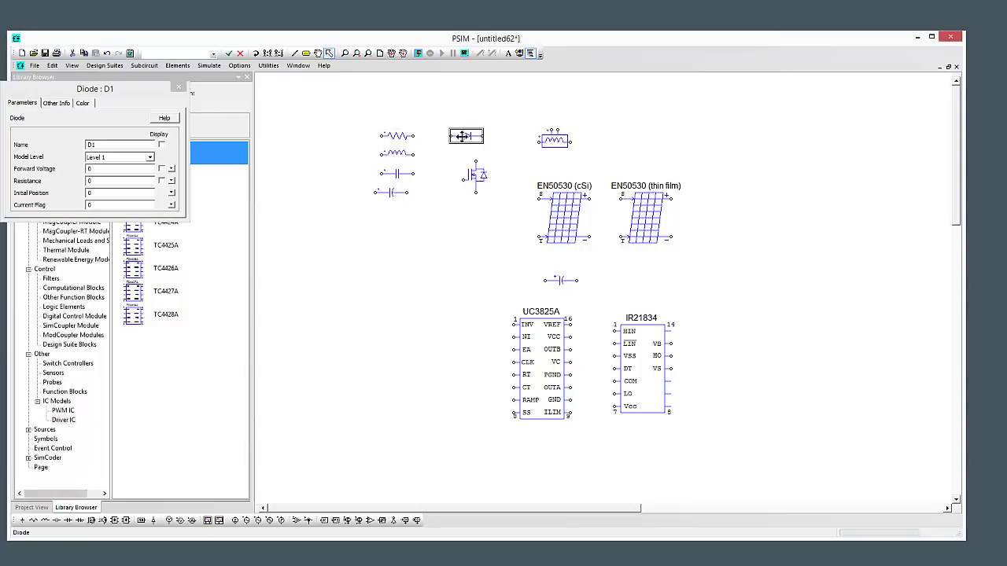
{"action": "left_click", "coordinate": [150, 158]}
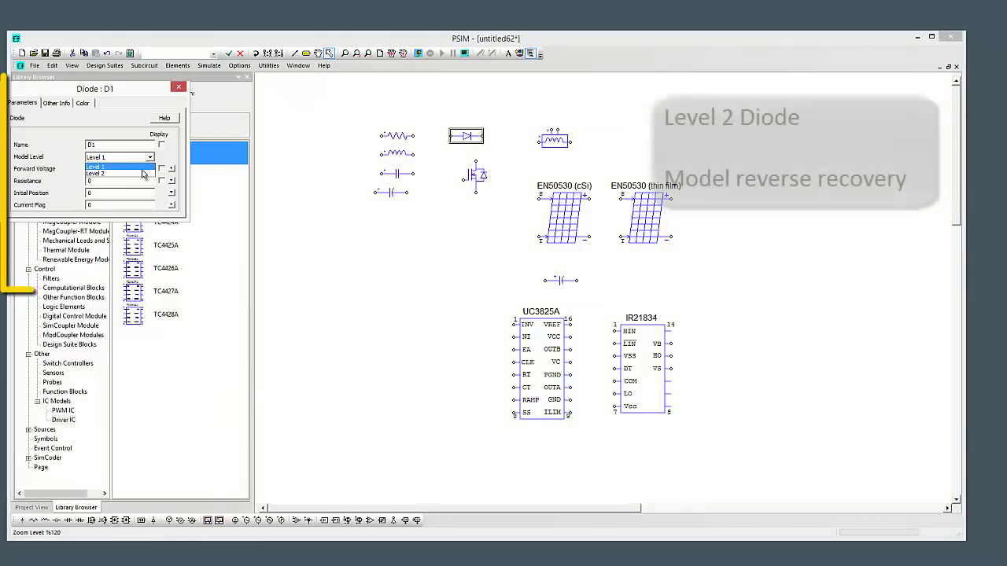
{"action": "left_click", "coordinate": [140, 169]}
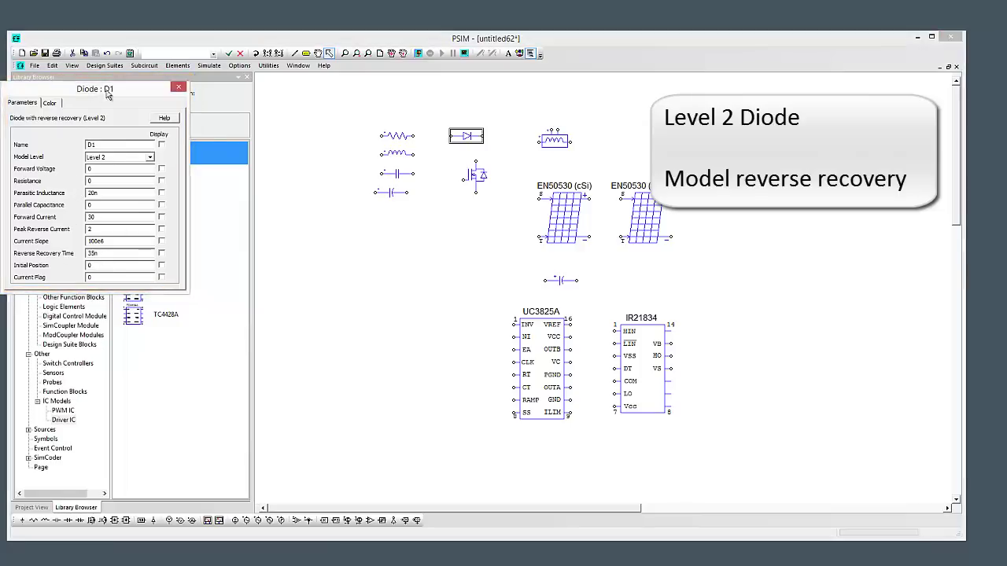
{"action": "left_click_drag", "start_coordinate": [94, 98], "coordinate": [390, 206]}
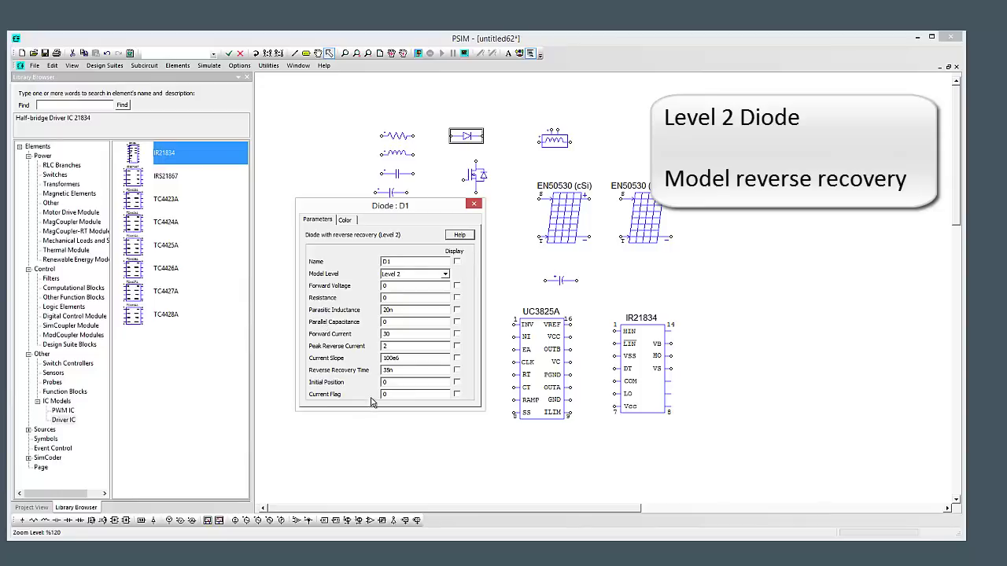
Look through the help tutorials for the one on the diode model with reverse recovery
{"action": "left_click", "coordinate": [324, 66]}
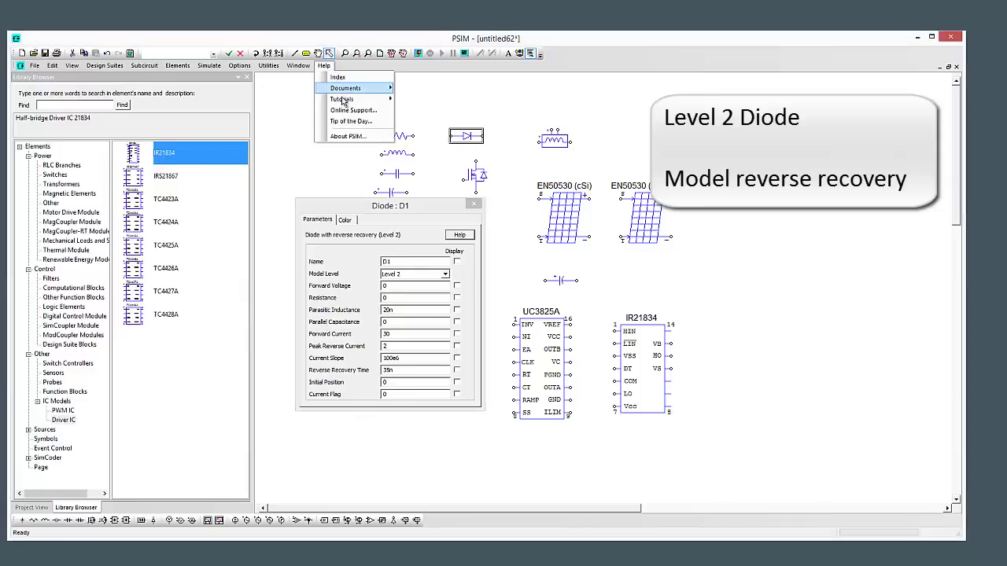
{"action": "mouse_move", "coordinate": [355, 99]}
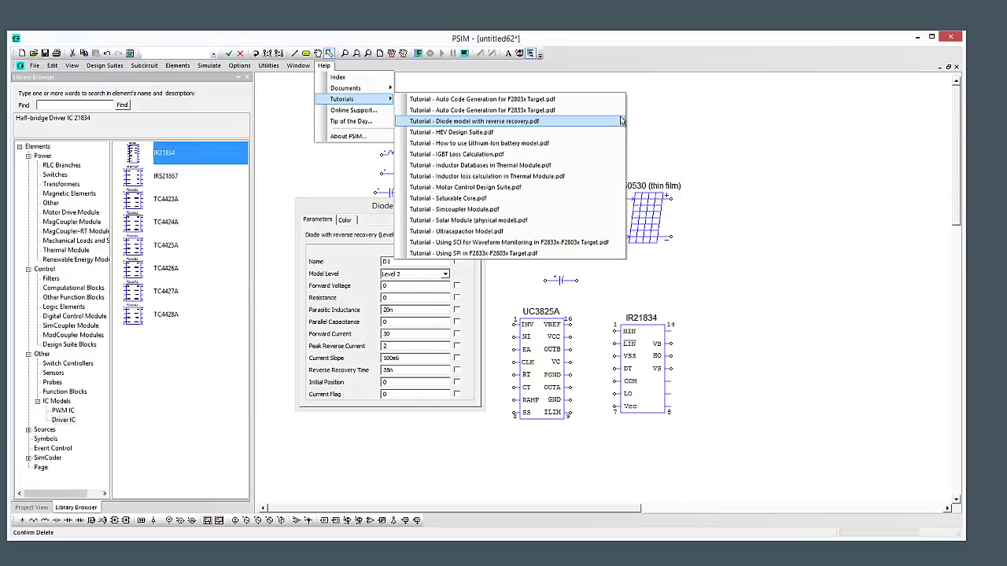
{"action": "left_click", "coordinate": [673, 120]}
Set the 3-state MOSFET's model level to Level 2
{"action": "left_click", "coordinate": [474, 177]}
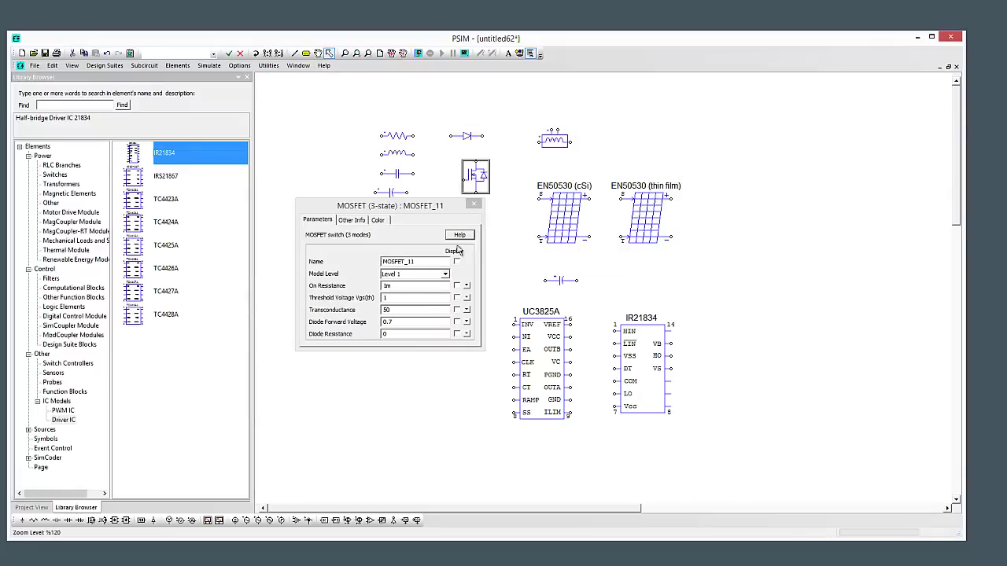
{"action": "left_click", "coordinate": [447, 273]}
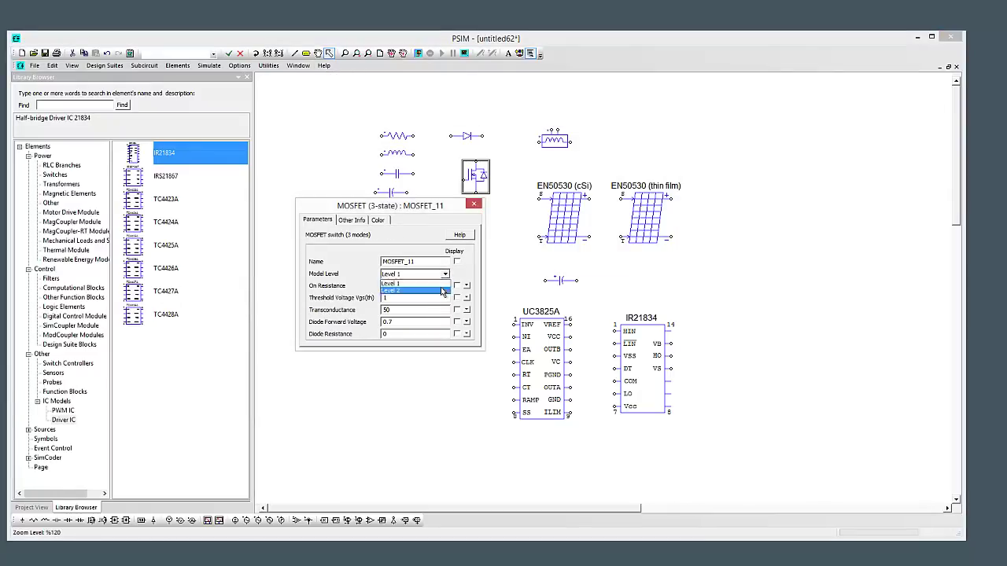
{"action": "left_click", "coordinate": [443, 292]}
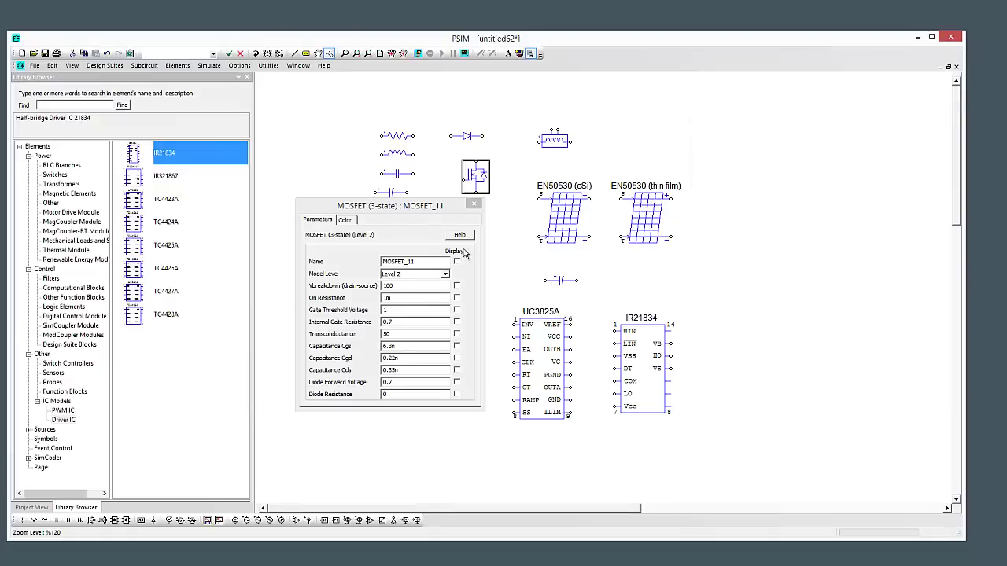
{"action": "left_click", "coordinate": [474, 204]}
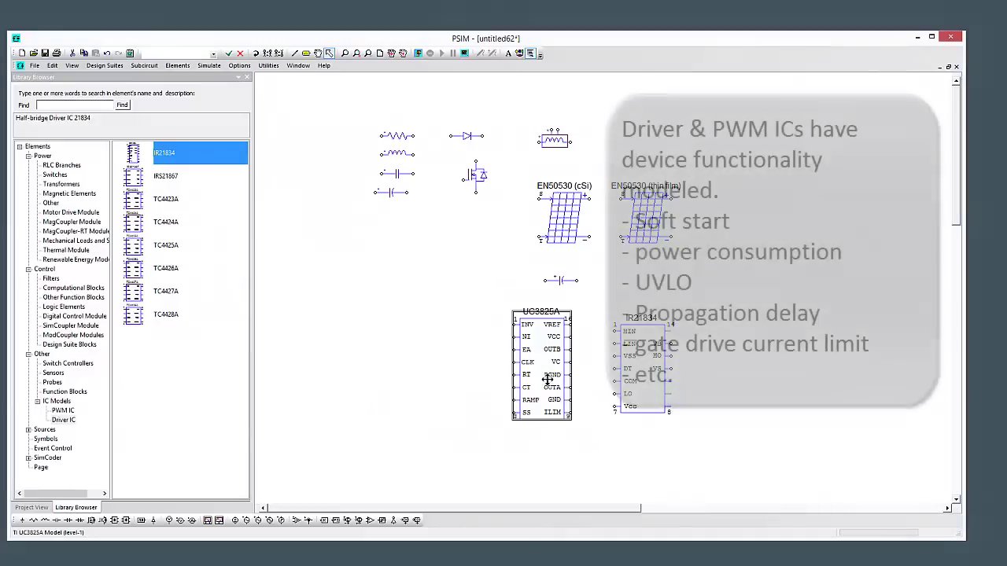
Move the UC3825A and IR21834 ICs side by side below the capacitors and MOSFET, and check the IR21834's parameters
{"action": "left_click_drag", "start_coordinate": [542, 365], "coordinate": [385, 291]}
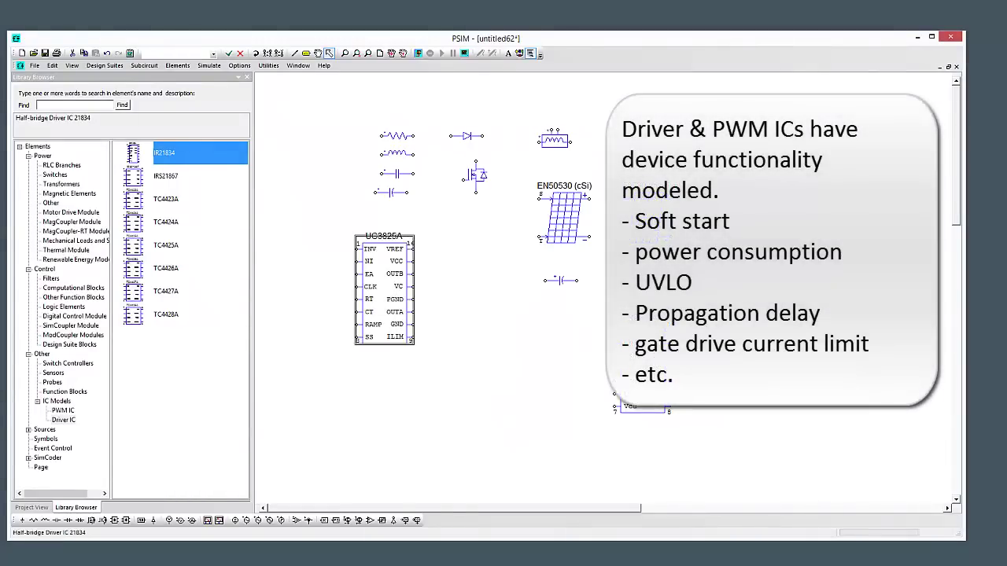
{"action": "left_click", "coordinate": [482, 293]}
{"action": "double_click", "coordinate": [482, 292]}
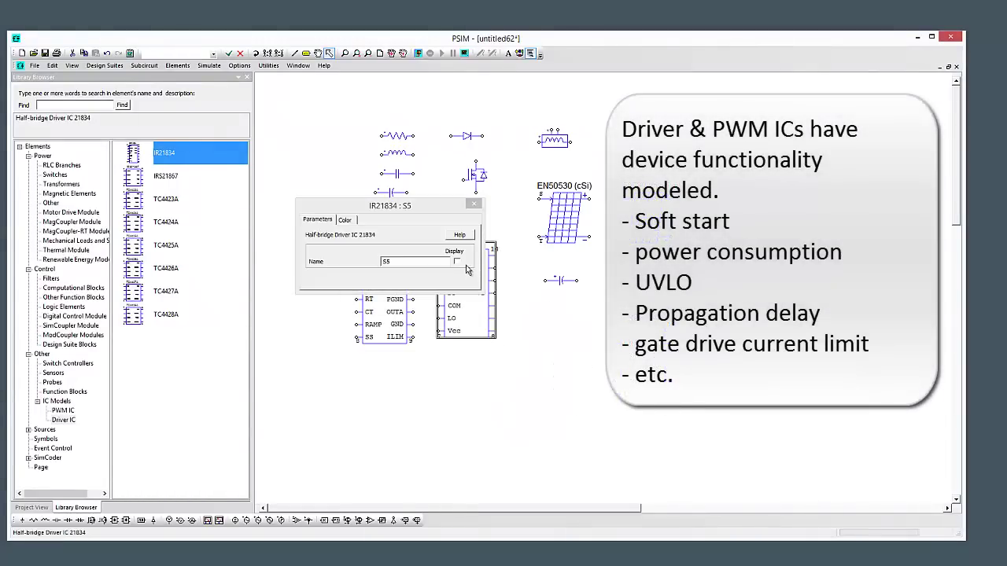
{"action": "left_click", "coordinate": [473, 204]}
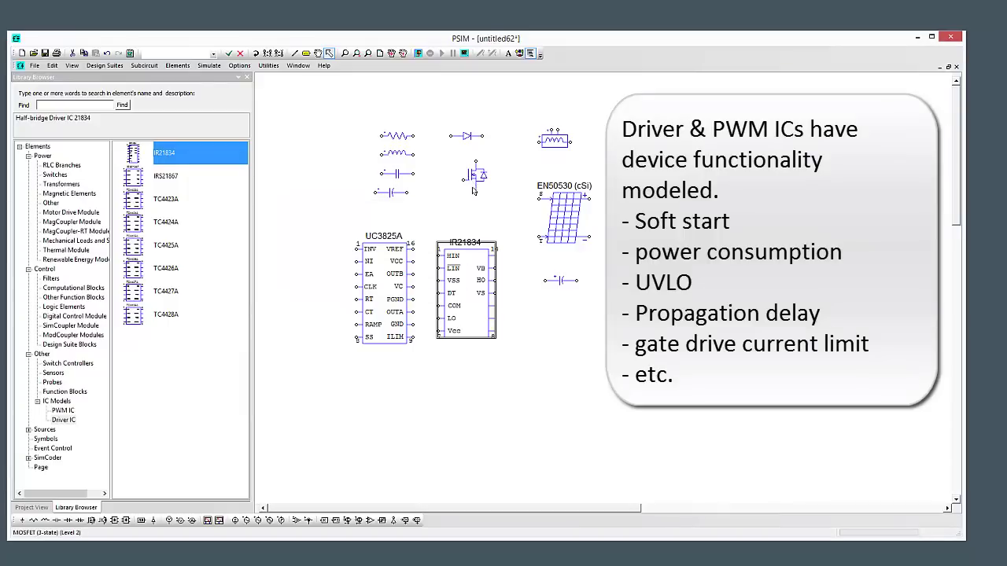
Set the UC3825A PWM IC's model level to Level 2 and check the IR21834 driver for model options
{"action": "double_click", "coordinate": [406, 275]}
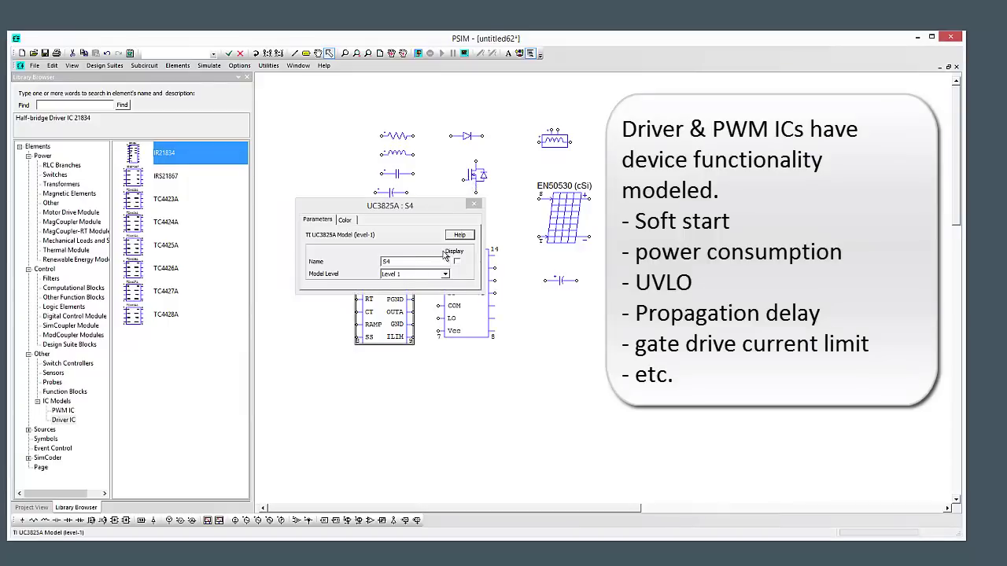
{"action": "left_click", "coordinate": [445, 274]}
{"action": "left_click", "coordinate": [414, 292]}
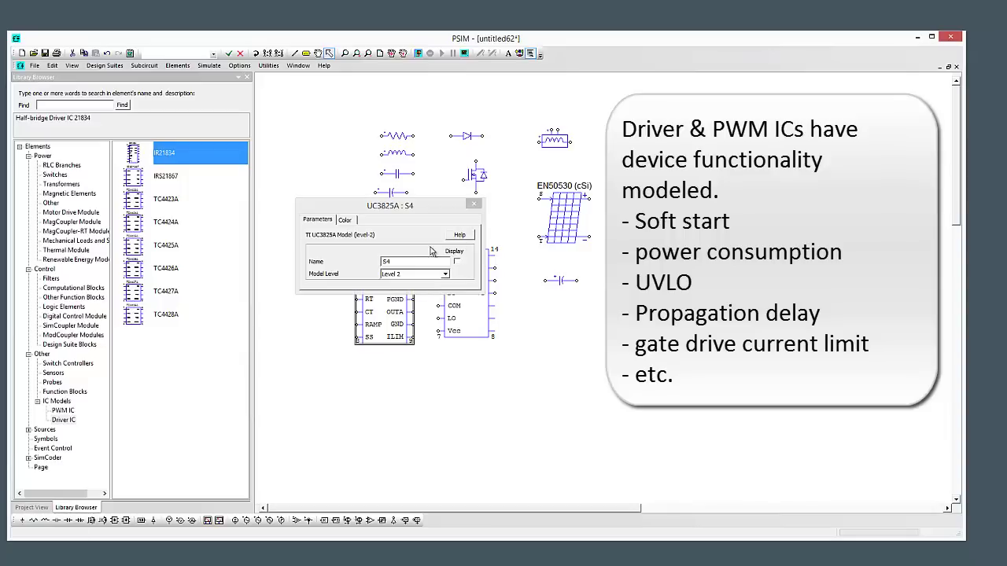
{"action": "left_click", "coordinate": [473, 205]}
{"action": "double_click", "coordinate": [463, 278]}
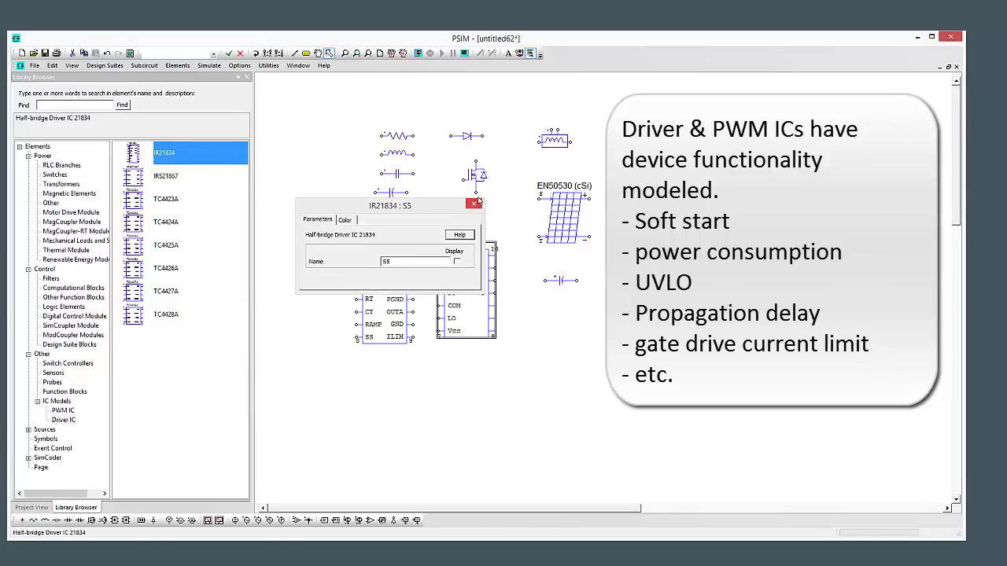
{"action": "left_click", "coordinate": [474, 204]}
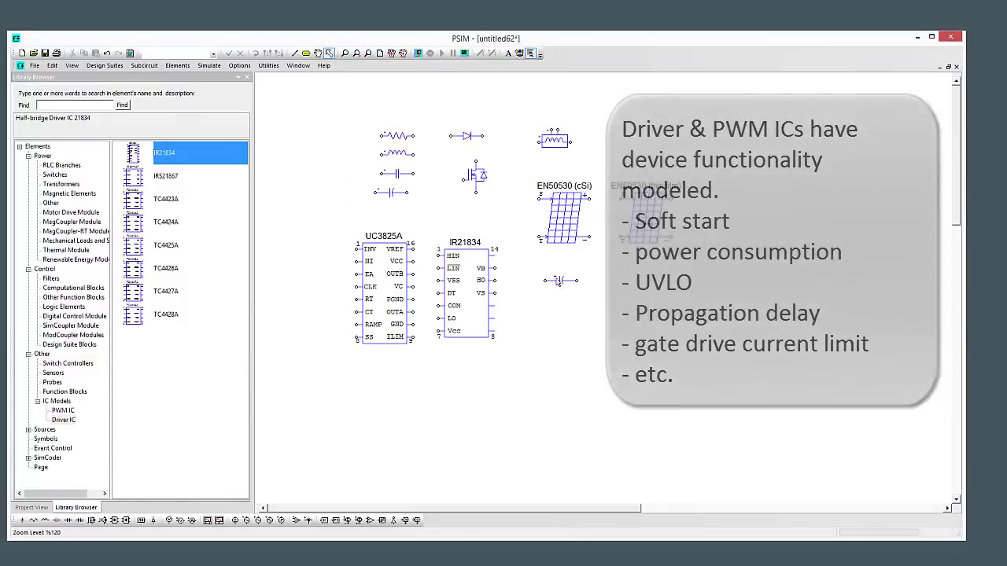
Examine the parameters of the Inductor (database) element from the Thermal Module
{"action": "double_click", "coordinate": [557, 142]}
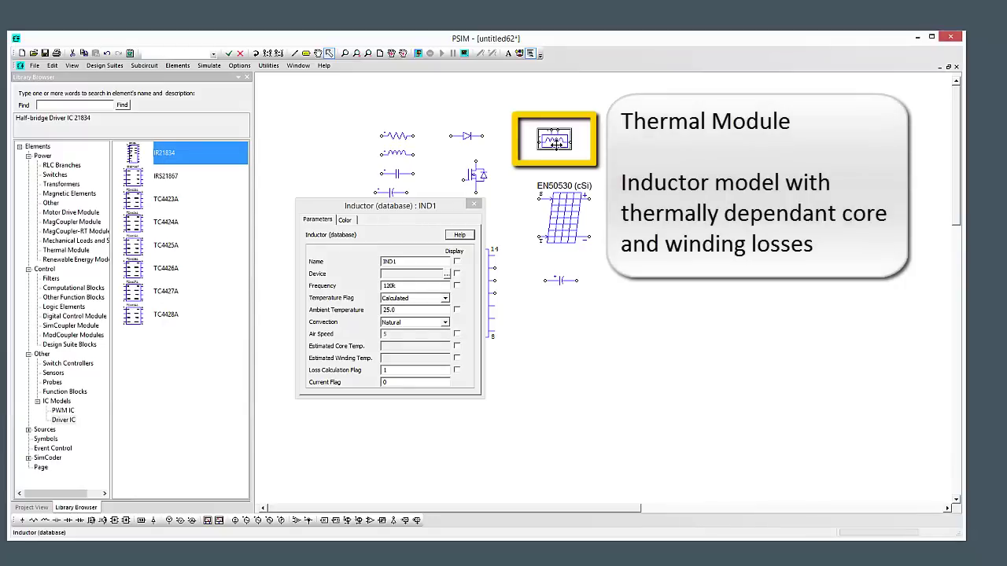
{"action": "key", "text": "Escape"}
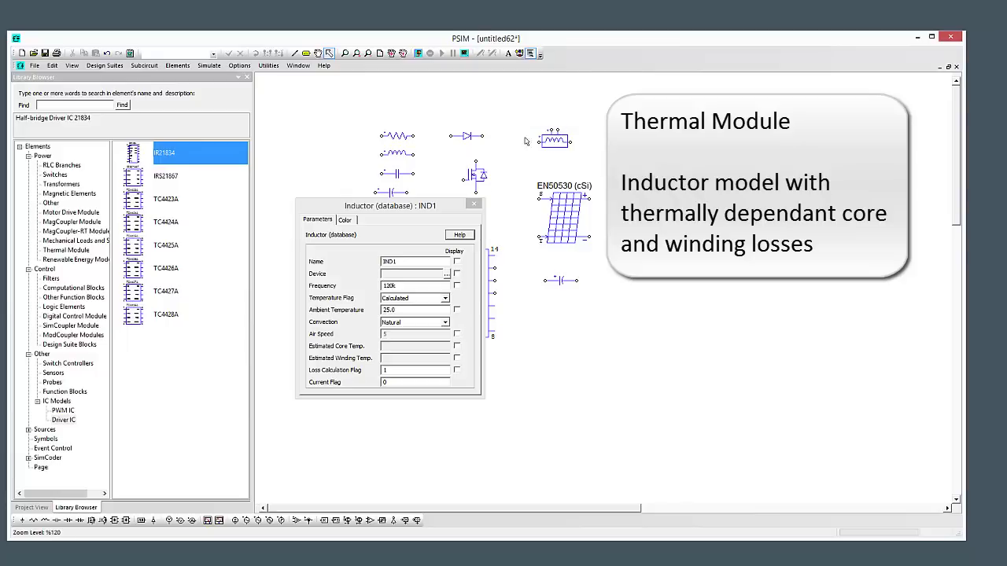
{"action": "left_click", "coordinate": [472, 204]}
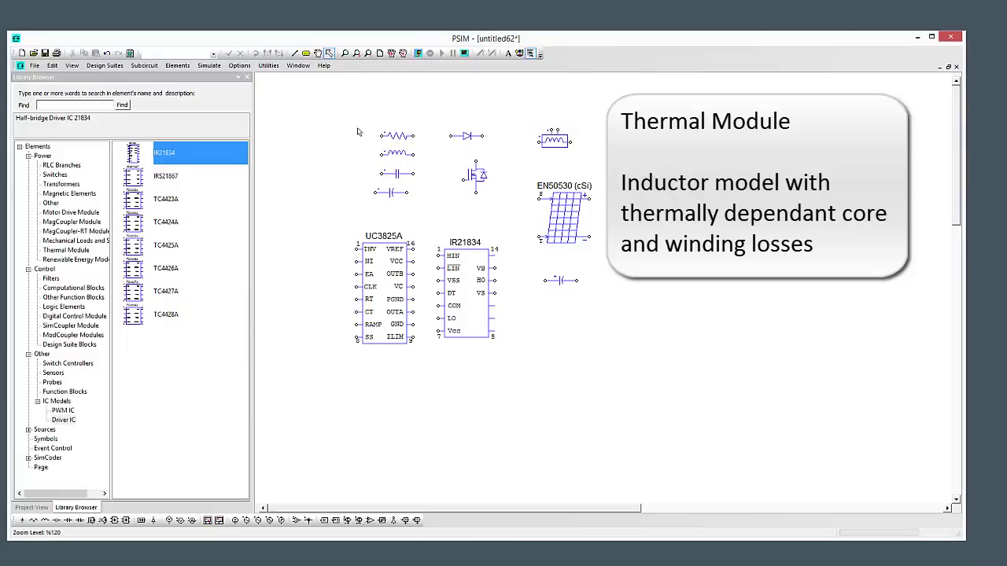
Open PcdEditor, filter the device type to INDUCTOR and view the Ploss vs. Bpk core material curves of L_100uH
{"action": "left_click", "coordinate": [268, 66]}
{"action": "left_click", "coordinate": [298, 98]}
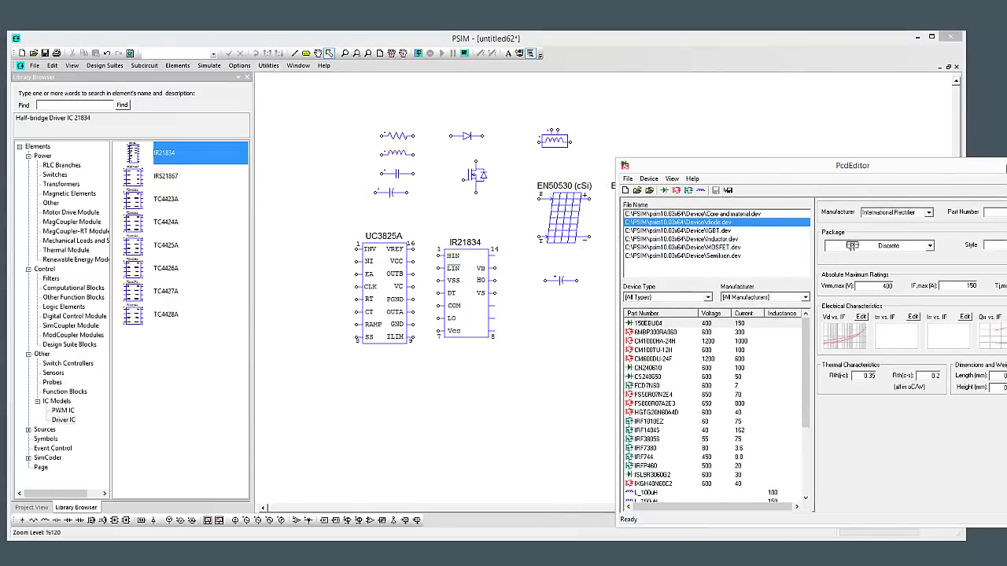
{"action": "left_click_drag", "start_coordinate": [1003, 146], "coordinate": [713, 146]}
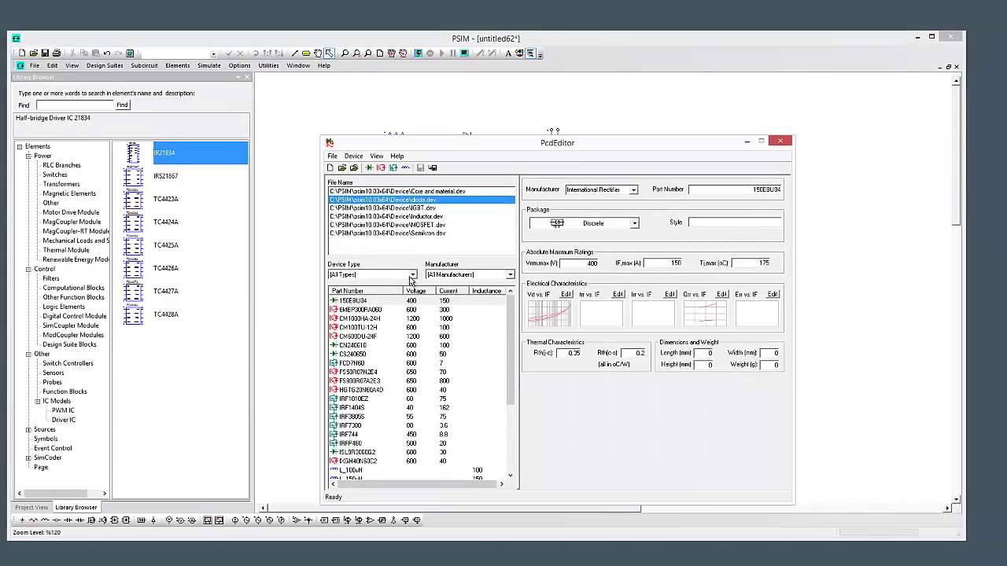
{"action": "left_click", "coordinate": [411, 275]}
{"action": "left_click", "coordinate": [381, 322]}
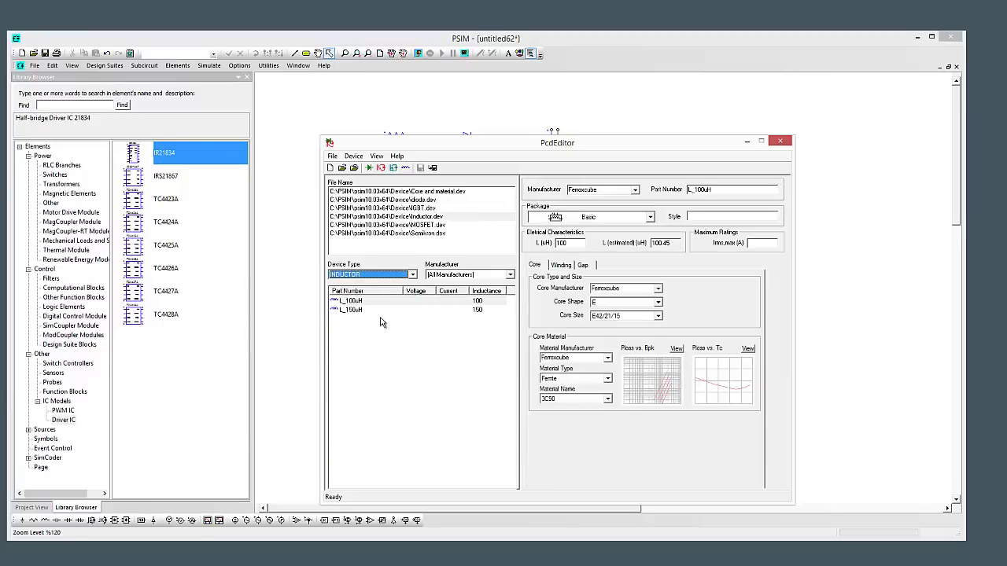
{"action": "left_click", "coordinate": [676, 348]}
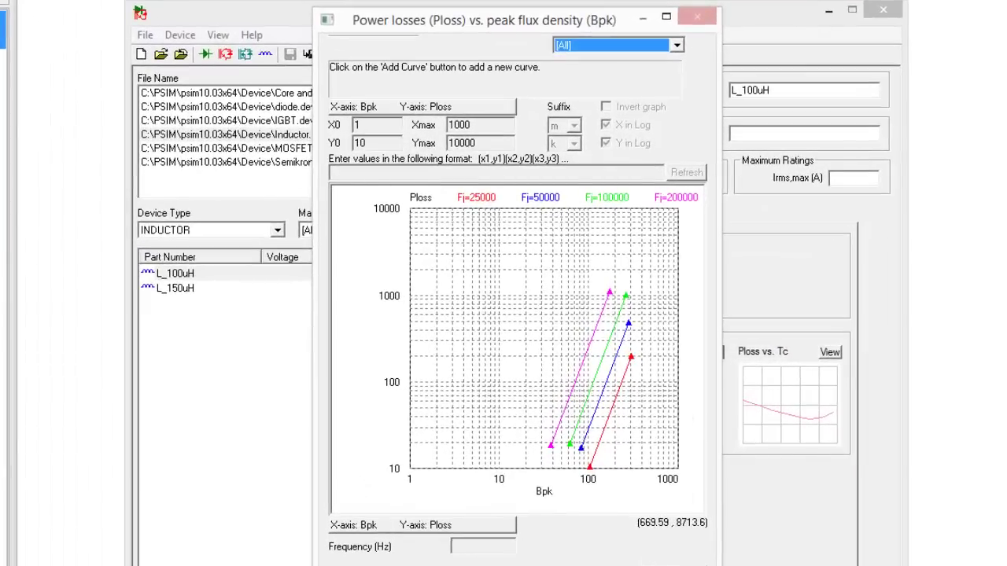
View the Ploss vs. Tc curve of L_100uH, check its winding and gap data, and close PcdEditor
{"action": "left_click", "coordinate": [703, 561]}
{"action": "left_click", "coordinate": [826, 353]}
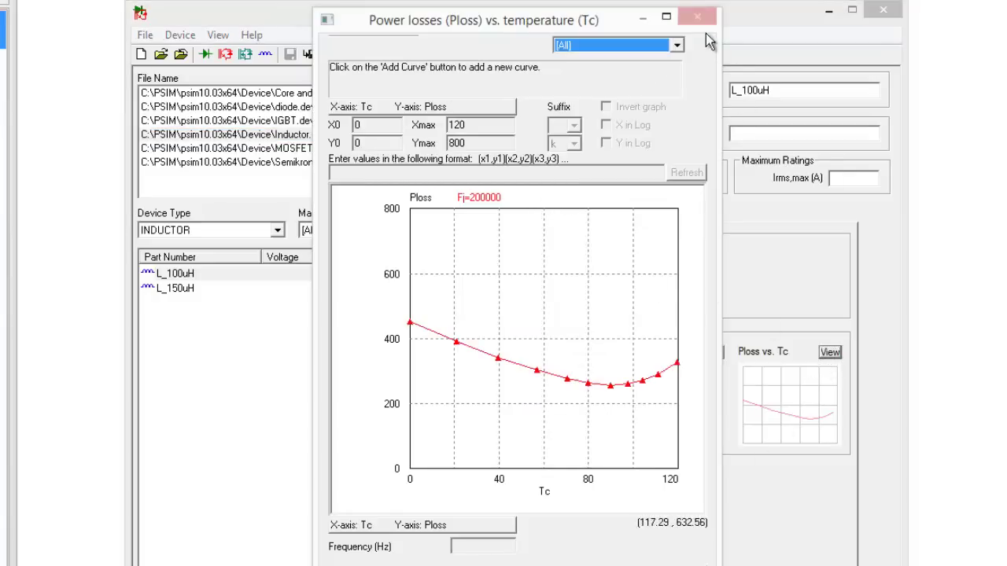
{"action": "left_click", "coordinate": [684, 560]}
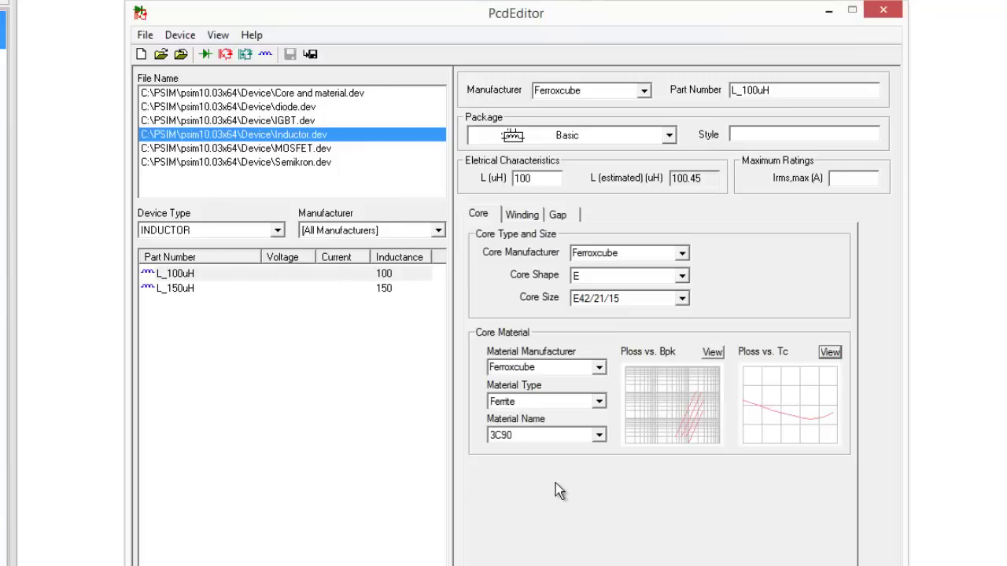
{"action": "left_click", "coordinate": [523, 216]}
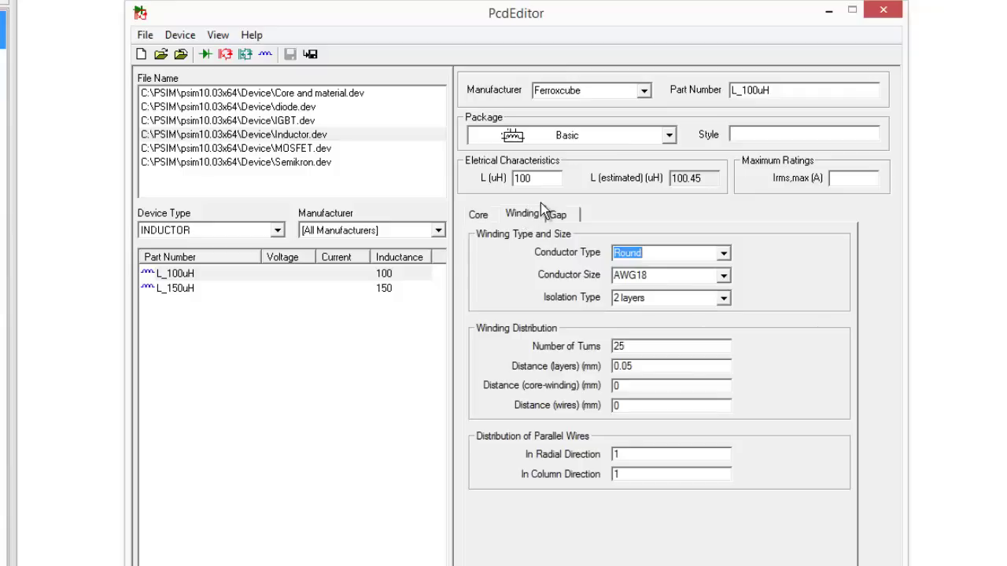
{"action": "left_click", "coordinate": [557, 214]}
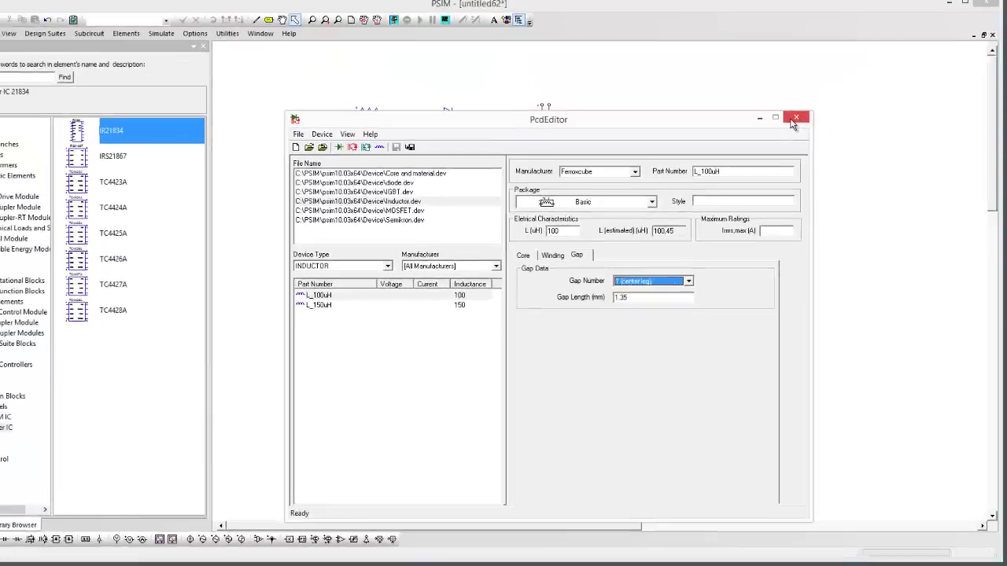
{"action": "left_click", "coordinate": [883, 10]}
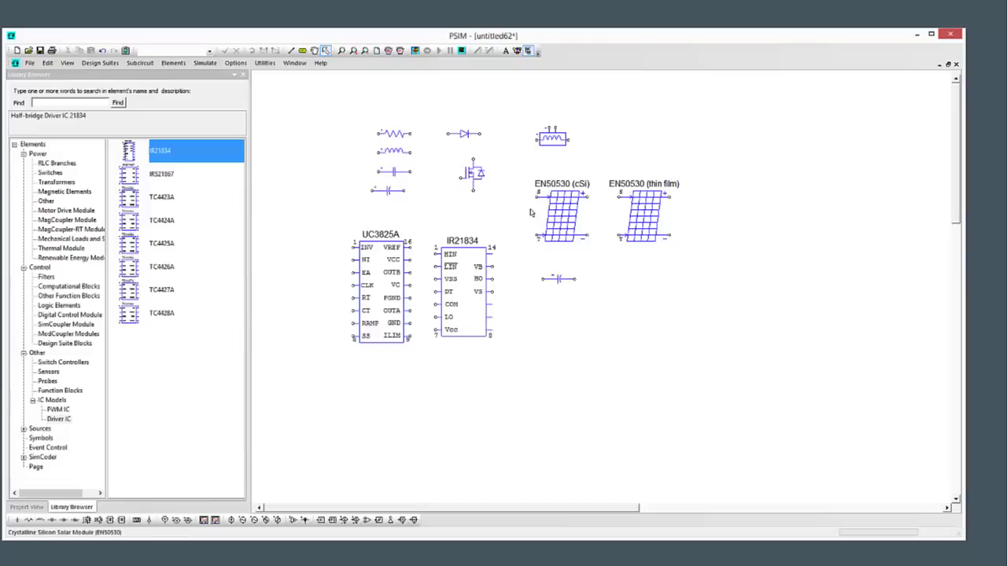
Examine the parameters of the EN50530 crystalline silicon solar module and the ultracapacitor
{"action": "double_click", "coordinate": [563, 211]}
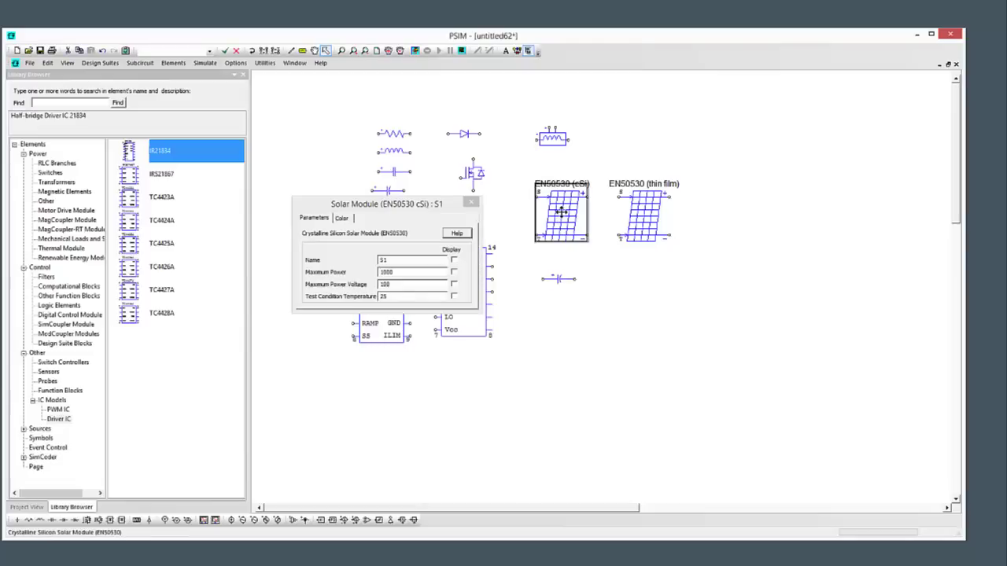
{"action": "left_click", "coordinate": [470, 202]}
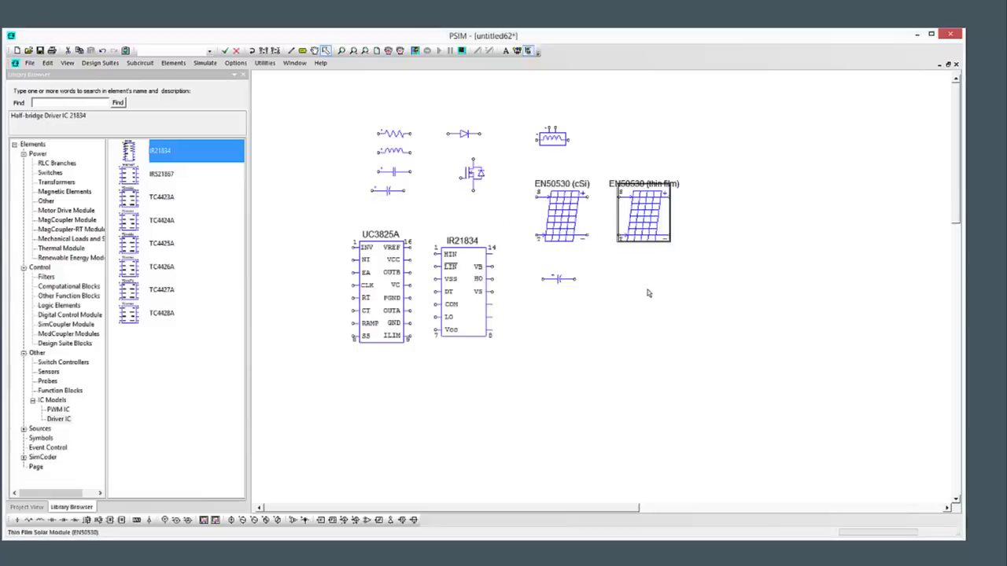
{"action": "double_click", "coordinate": [556, 289]}
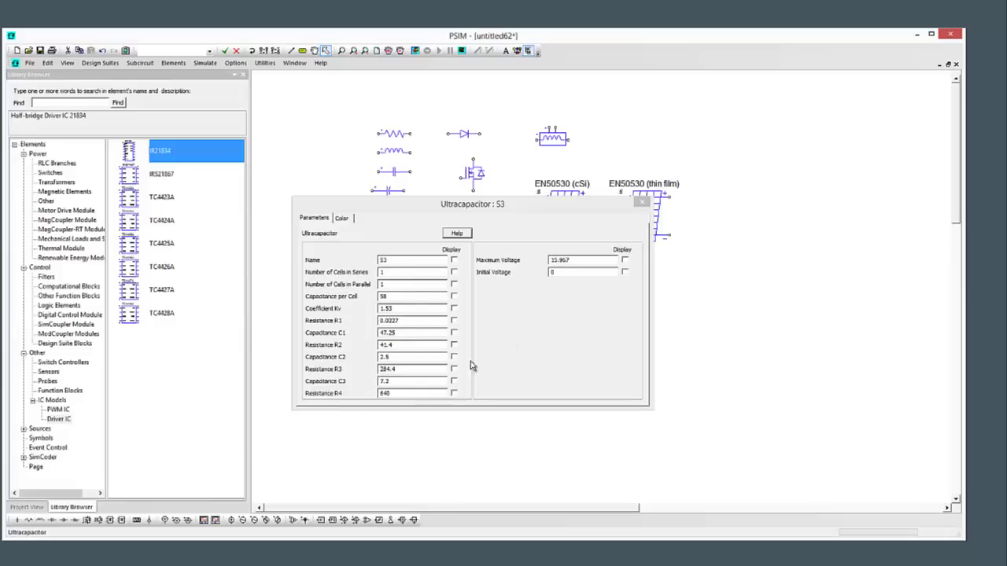
{"action": "left_click", "coordinate": [642, 202]}
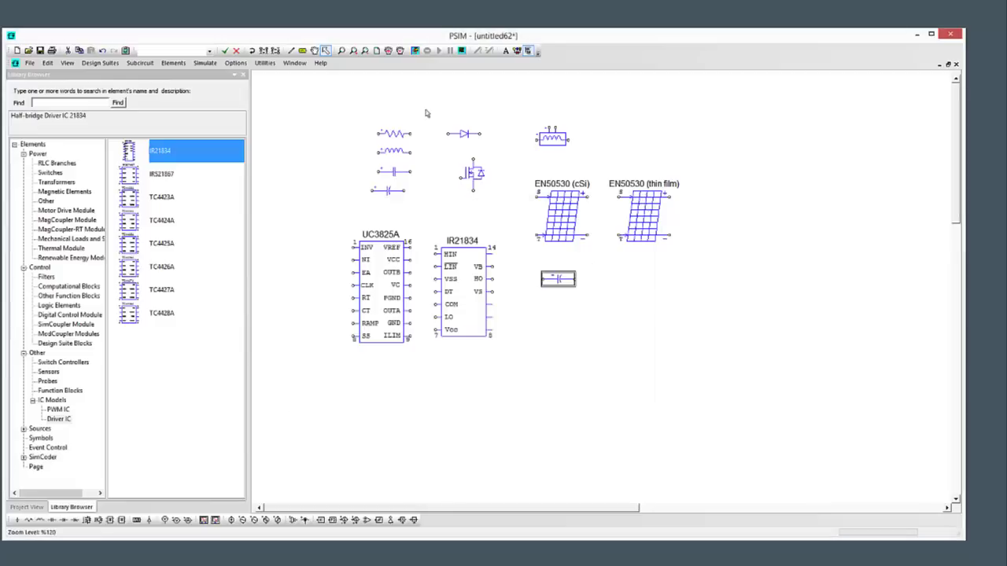
Open the Ultracapacitor Model Tool to view its charging and discharging data points and parameter extraction settings
{"action": "left_click", "coordinate": [265, 63]}
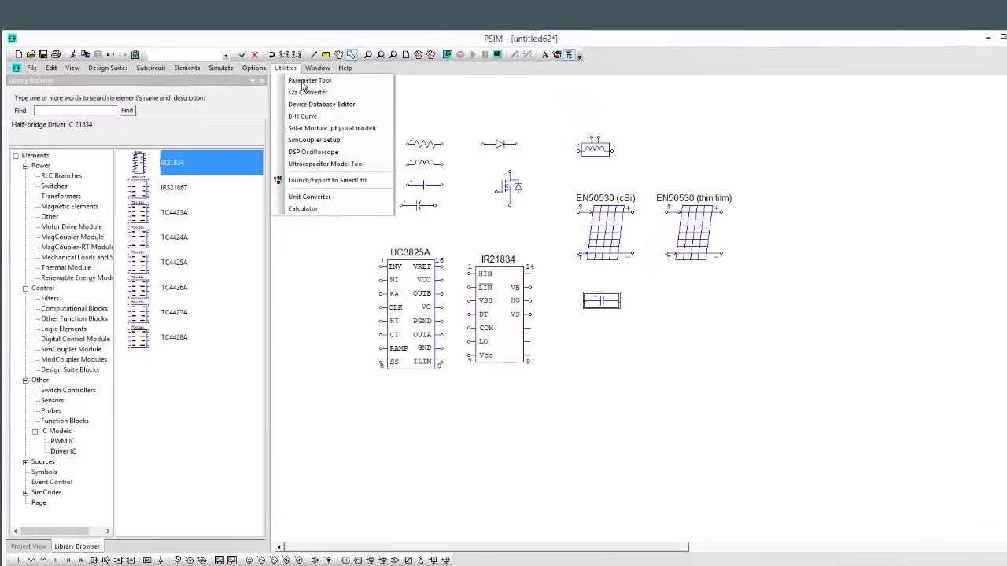
{"action": "left_click", "coordinate": [334, 169]}
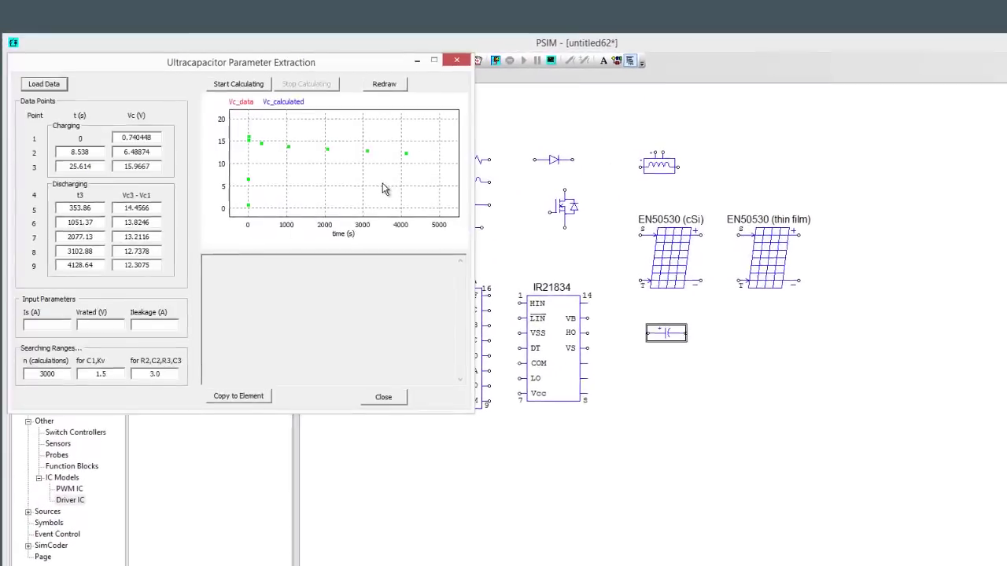
{"action": "left_click_drag", "start_coordinate": [303, 65], "coordinate": [461, 148]}
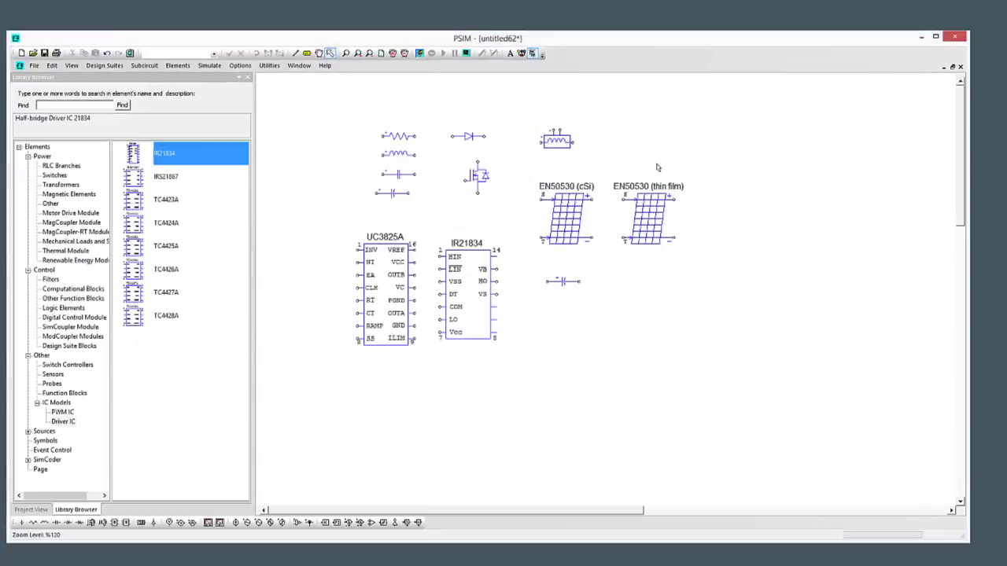
Close the untitled component schematic and return to the main - PMSM drive schematic
{"action": "left_click", "coordinate": [960, 69]}
{"action": "left_click", "coordinate": [496, 316]}
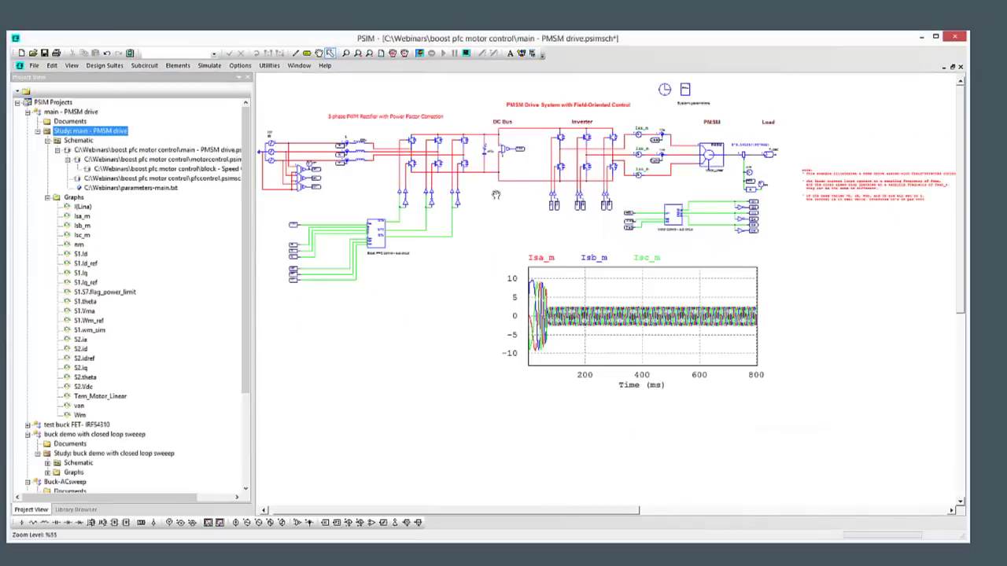
{"action": "left_click_drag", "start_coordinate": [496, 195], "coordinate": [484, 196]}
{"action": "left_click", "coordinate": [563, 331]}
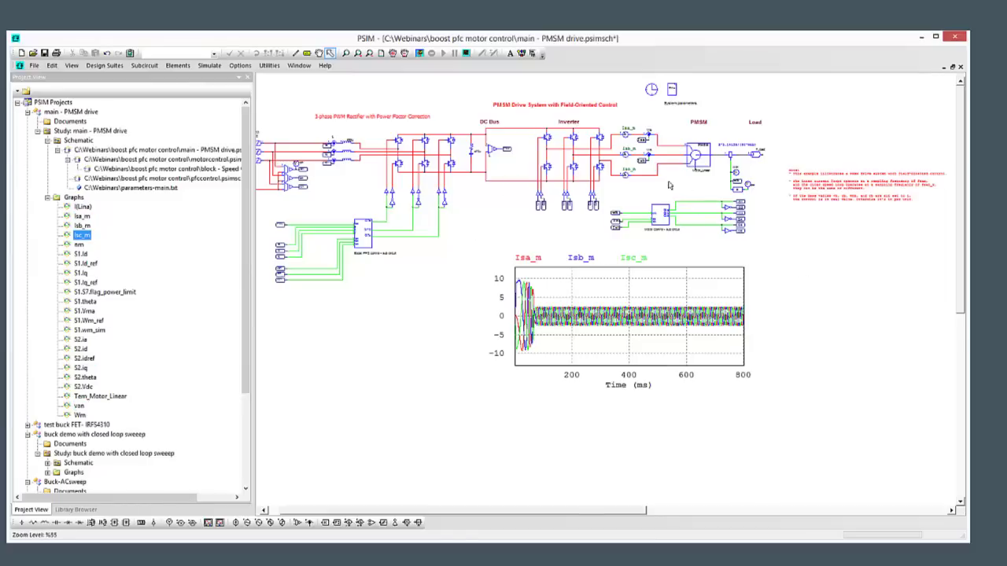
Embed the S1.Id result from the project's graphs on the schematic, above the notes beside the Load
{"action": "left_click", "coordinate": [357, 53]}
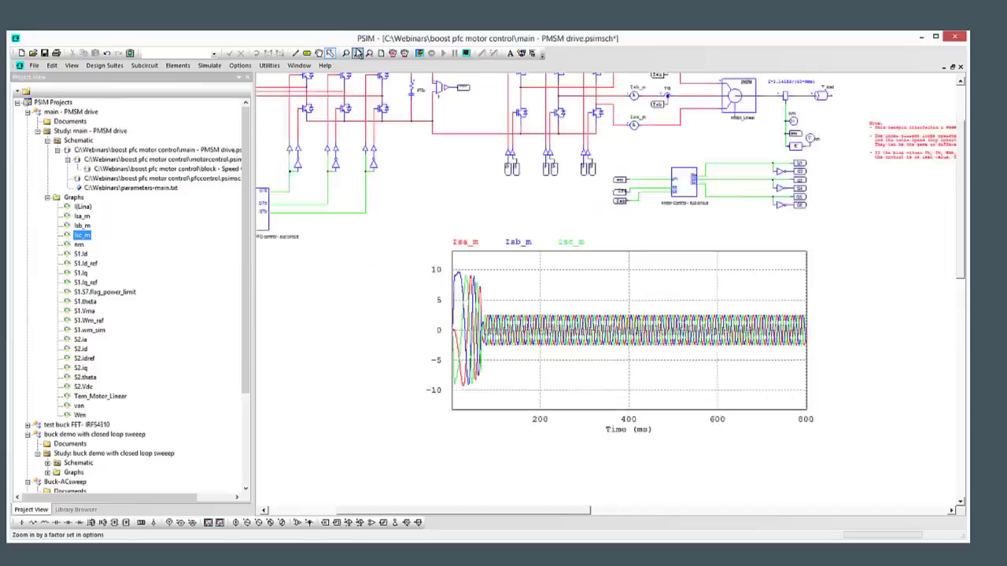
{"action": "left_click", "coordinate": [358, 53]}
{"action": "left_click_drag", "start_coordinate": [698, 165], "coordinate": [615, 389]}
{"action": "left_click_drag", "start_coordinate": [873, 199], "coordinate": [732, 155]}
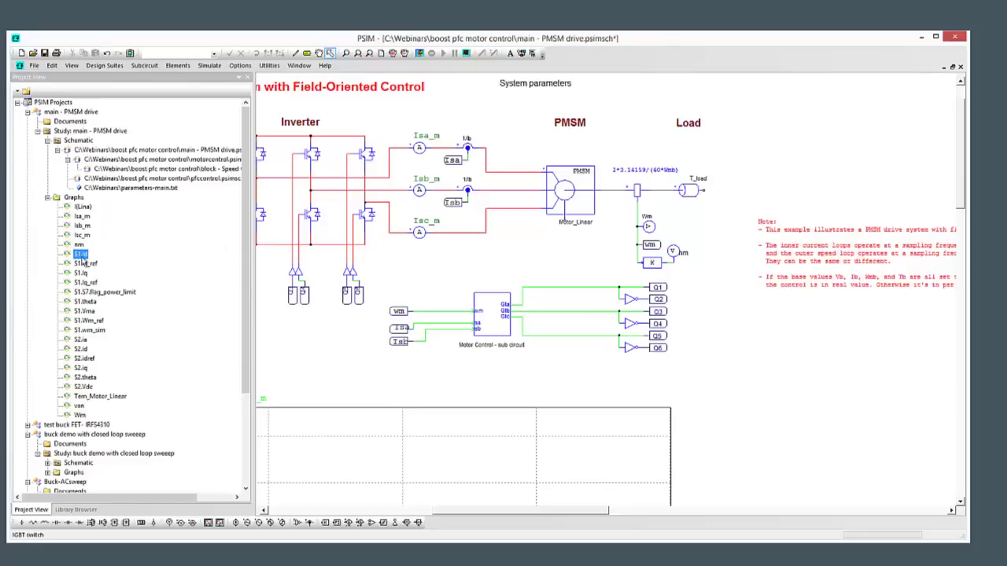
{"action": "left_click", "coordinate": [81, 254]}
{"action": "left_click_drag", "start_coordinate": [655, 230], "coordinate": [791, 150]}
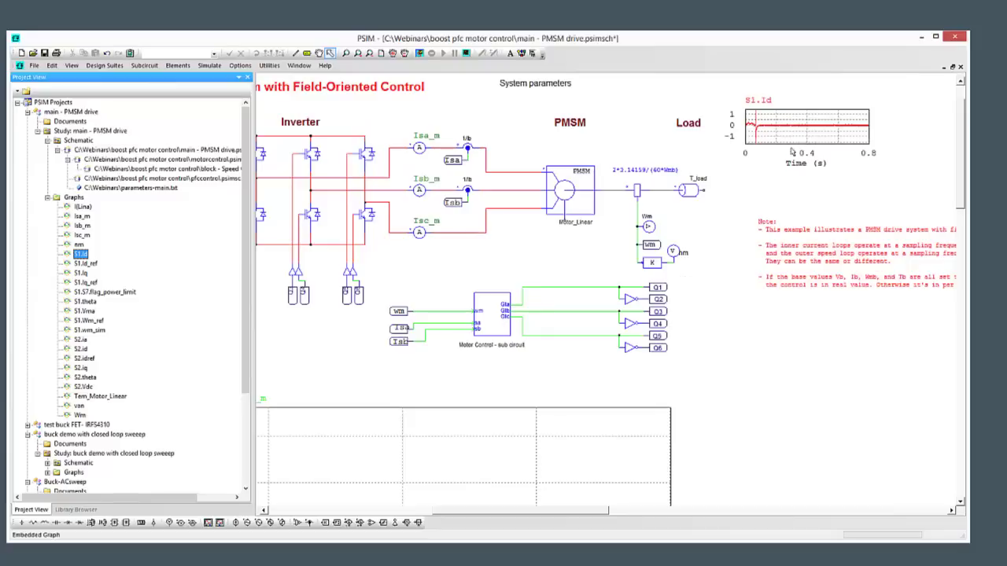
Add the S1.Id_ref curve to the embedded S1.Id graph and enlarge the graph
{"action": "double_click", "coordinate": [828, 134]}
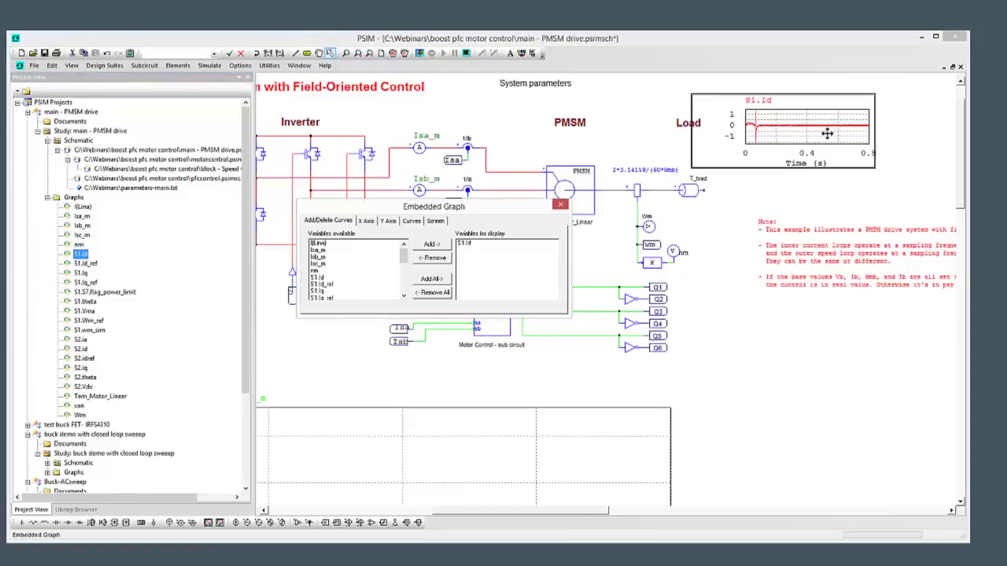
{"action": "double_click", "coordinate": [332, 284]}
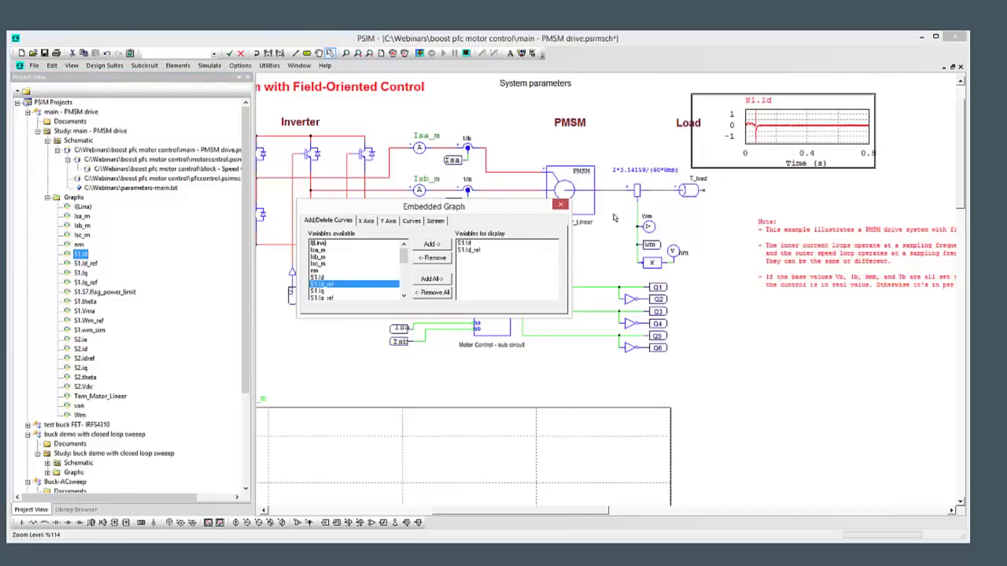
{"action": "left_click", "coordinate": [560, 205]}
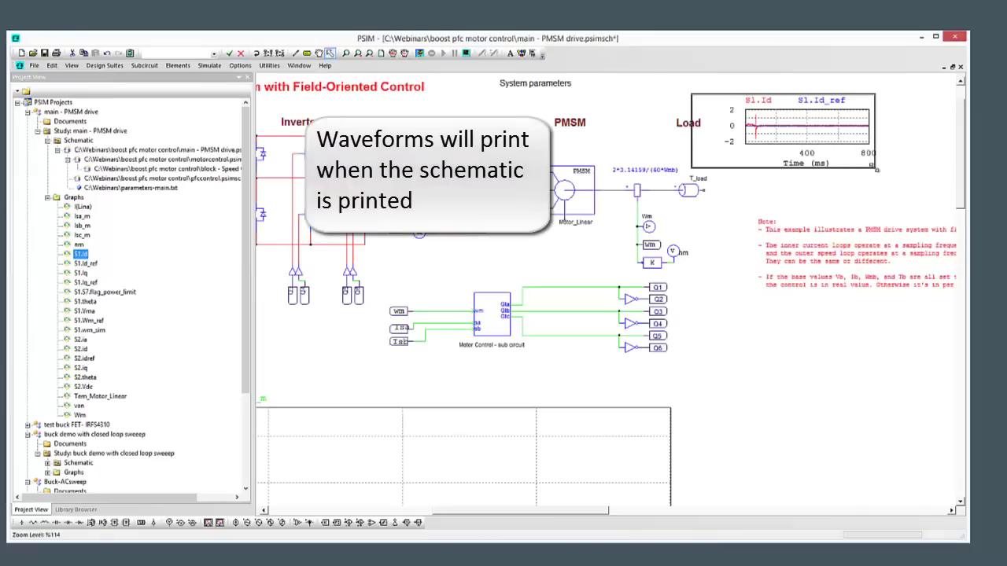
{"action": "mouse_move", "coordinate": [872, 166]}
{"action": "left_mouse_down"}
{"action": "mouse_move", "coordinate": [944, 229]}
{"action": "mouse_move", "coordinate": [861, 167]}
{"action": "mouse_move", "coordinate": [868, 160]}
{"action": "left_mouse_up"}
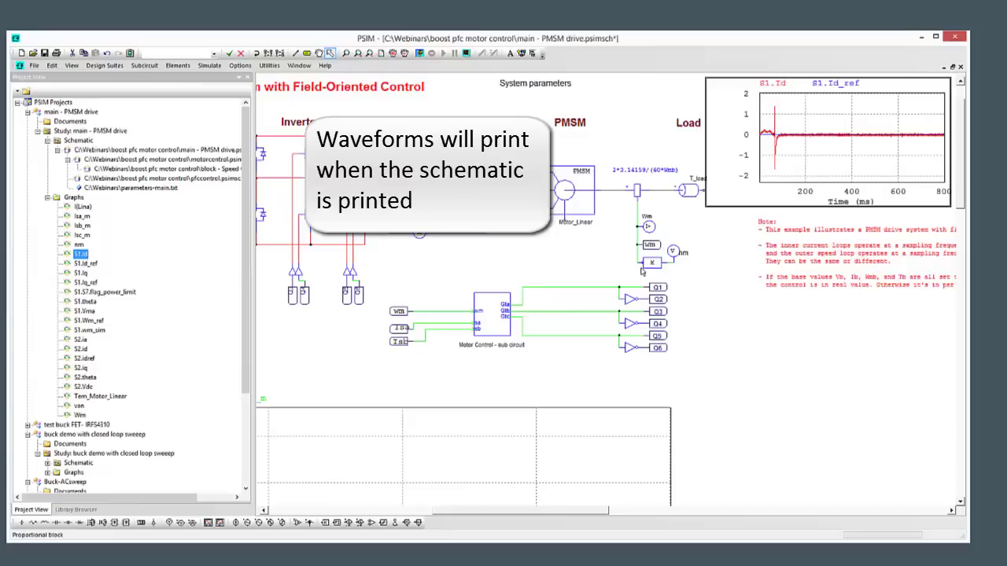
Widen the project tree to make room for the long schematic file paths
{"action": "left_click", "coordinate": [371, 54]}
{"action": "left_click", "coordinate": [371, 54]}
{"action": "left_click_drag", "start_coordinate": [719, 357], "coordinate": [808, 329]}
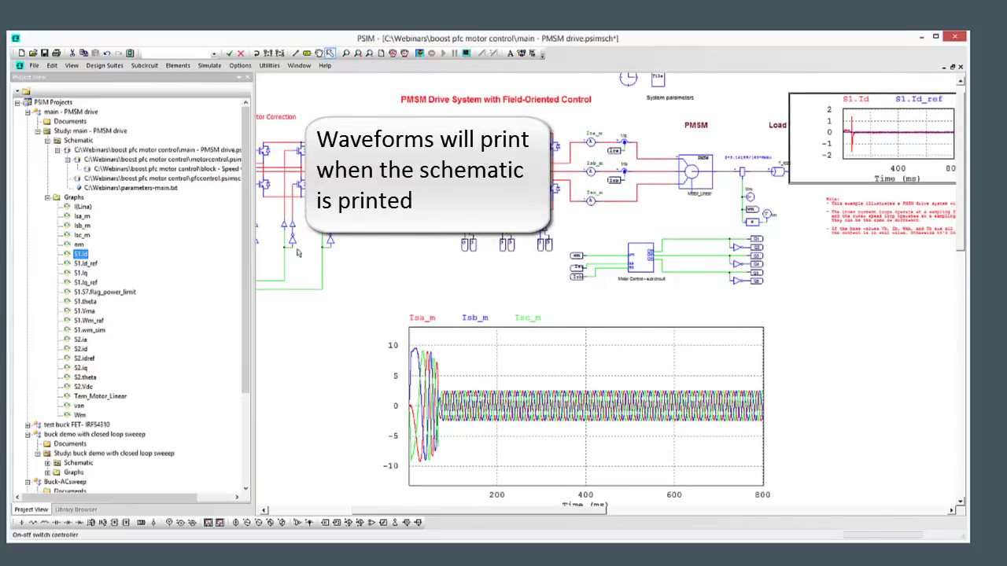
{"action": "left_click", "coordinate": [189, 243]}
{"action": "left_click_drag", "start_coordinate": [254, 239], "coordinate": [284, 241]}
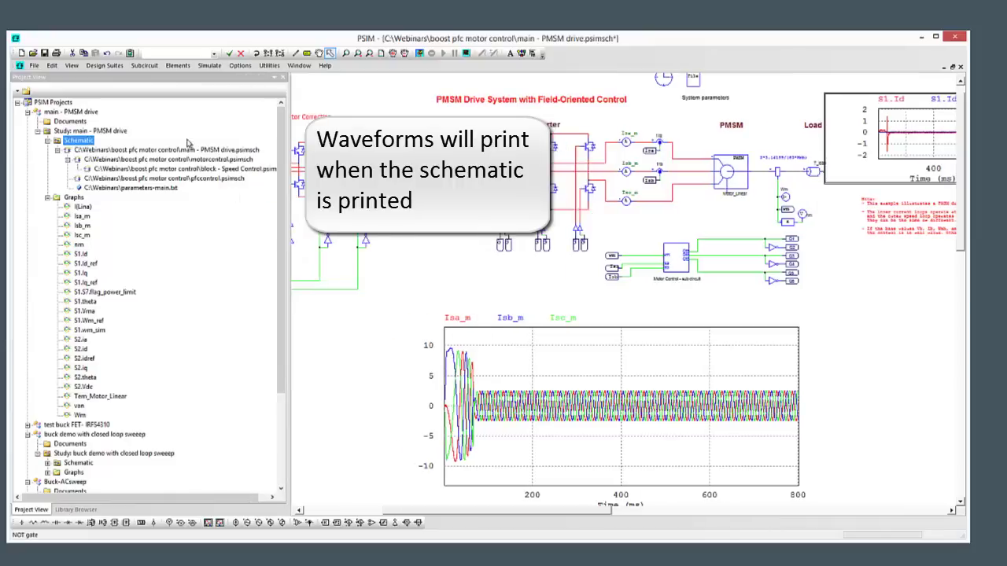
{"action": "left_click", "coordinate": [120, 150]}
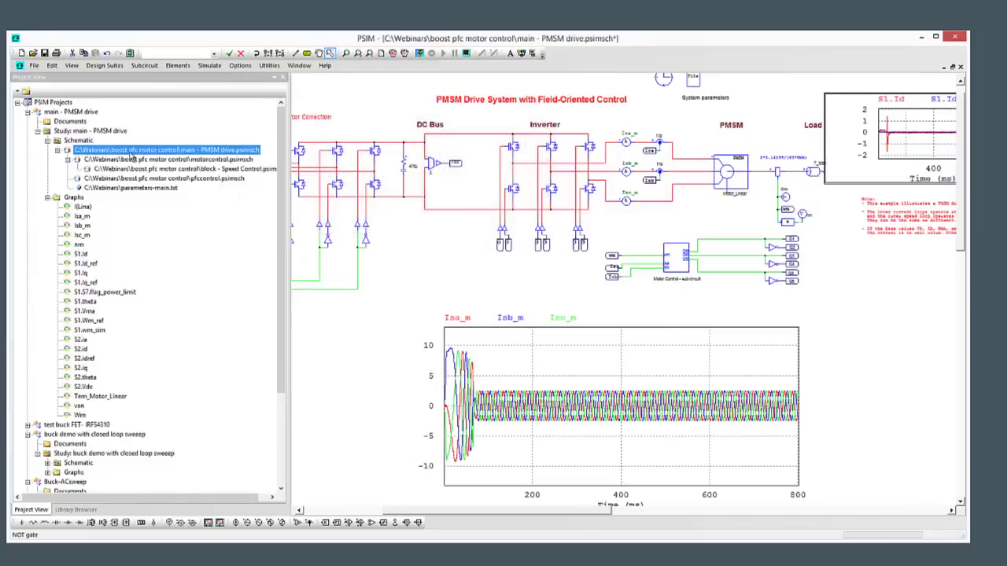
{"action": "left_click", "coordinate": [85, 283]}
{"action": "left_click", "coordinate": [358, 53]}
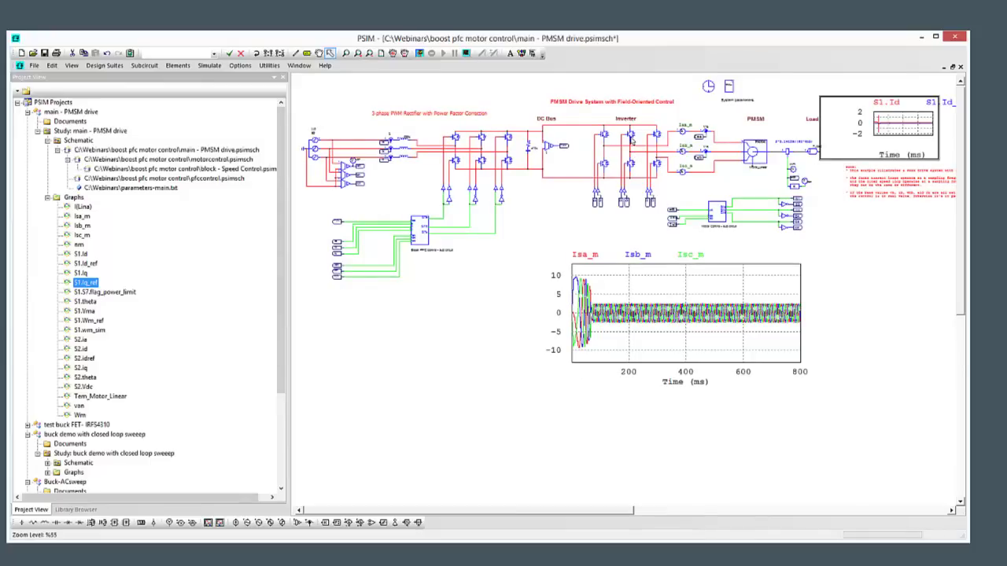
View the motorcontrol.psimsch subcircuit from the project tree and return to main - PMSM drive.psimsch
{"action": "left_click", "coordinate": [175, 150]}
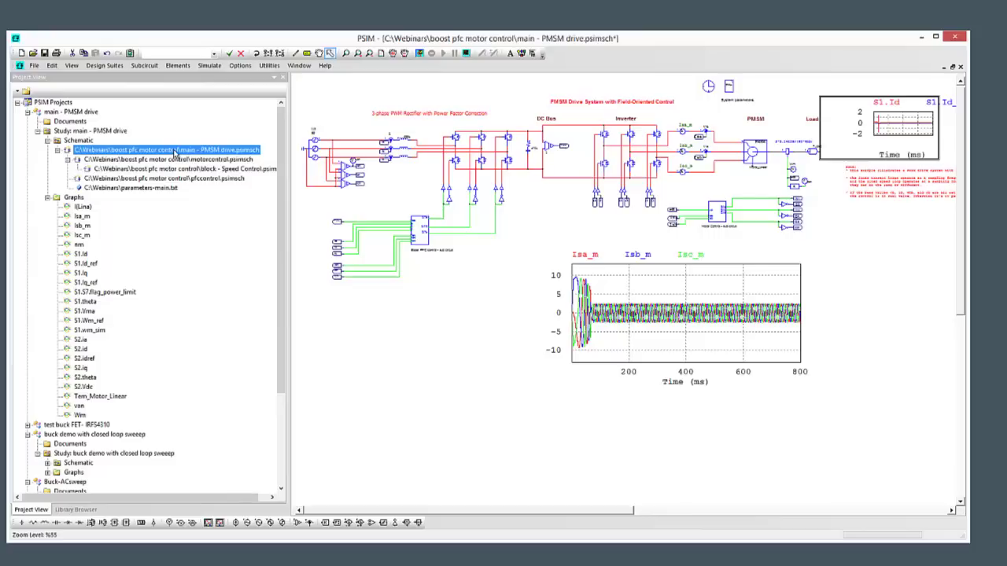
{"action": "left_click", "coordinate": [132, 158]}
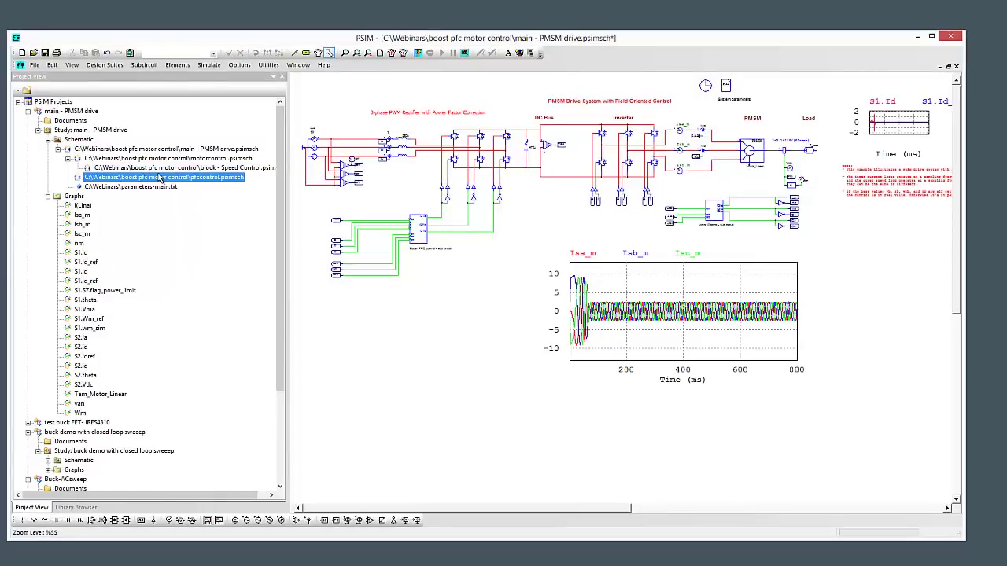
{"action": "left_click", "coordinate": [159, 168]}
{"action": "double_click", "coordinate": [159, 168]}
{"action": "double_click", "coordinate": [157, 160]}
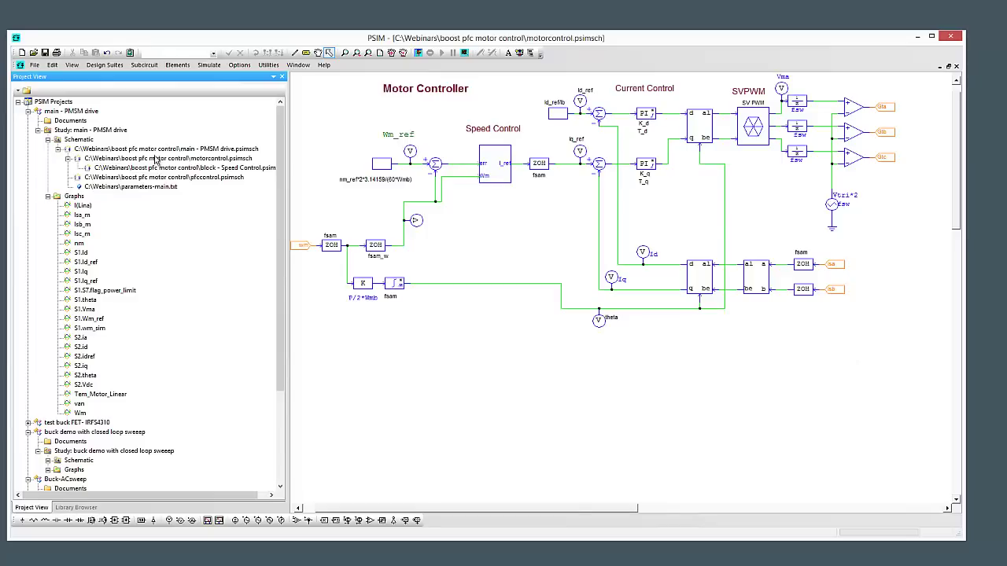
{"action": "left_click", "coordinate": [156, 153]}
{"action": "double_click", "coordinate": [155, 150]}
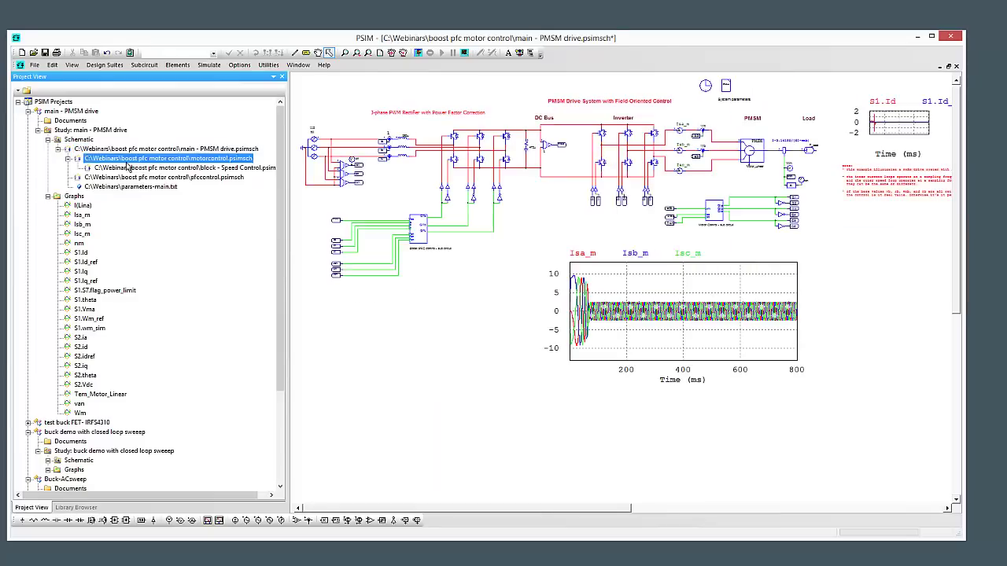
Open parameters-main.txt from the project tree, view it beside the study's schematic files, and close it
{"action": "left_click", "coordinate": [132, 189]}
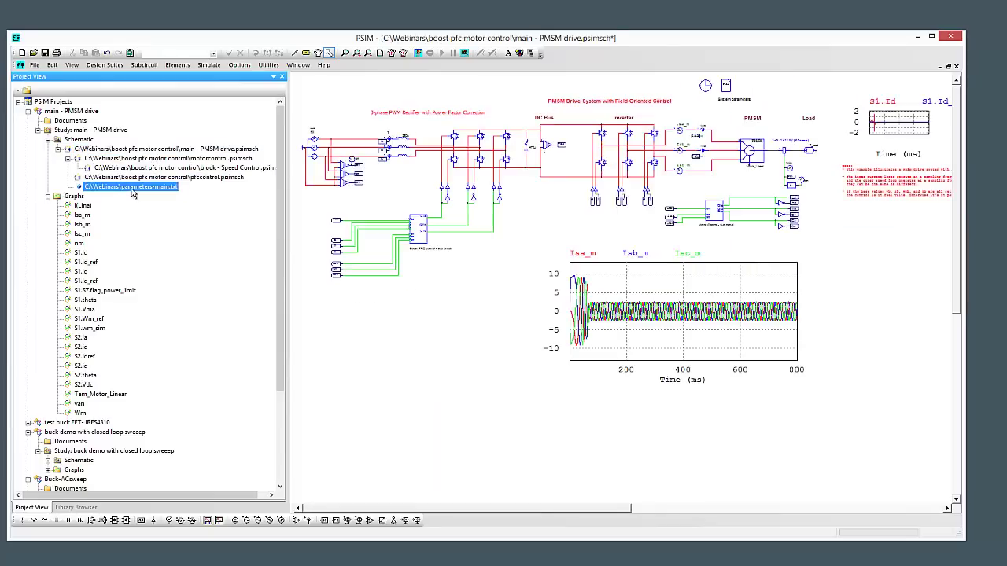
{"action": "double_click", "coordinate": [133, 188]}
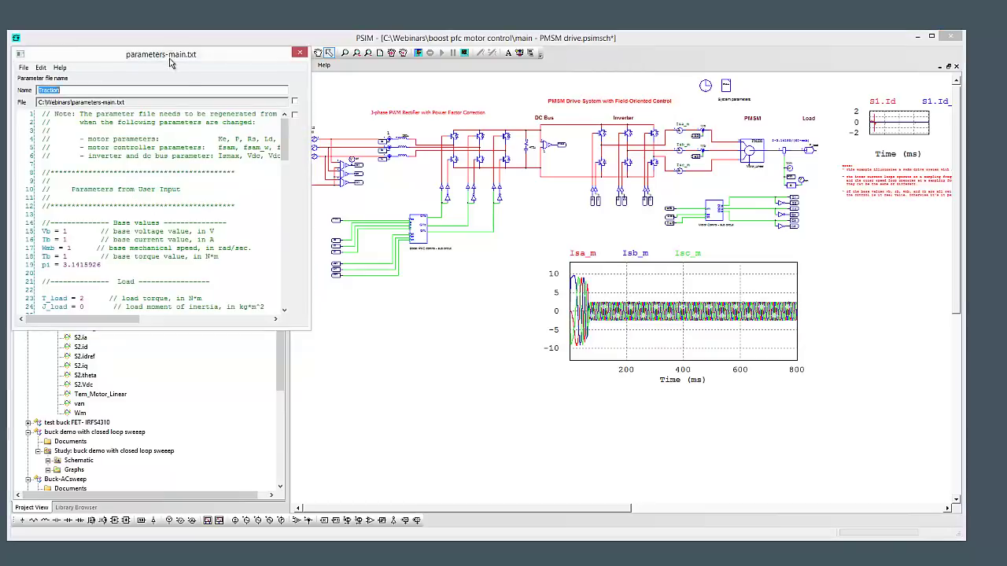
{"action": "left_click", "coordinate": [176, 177]}
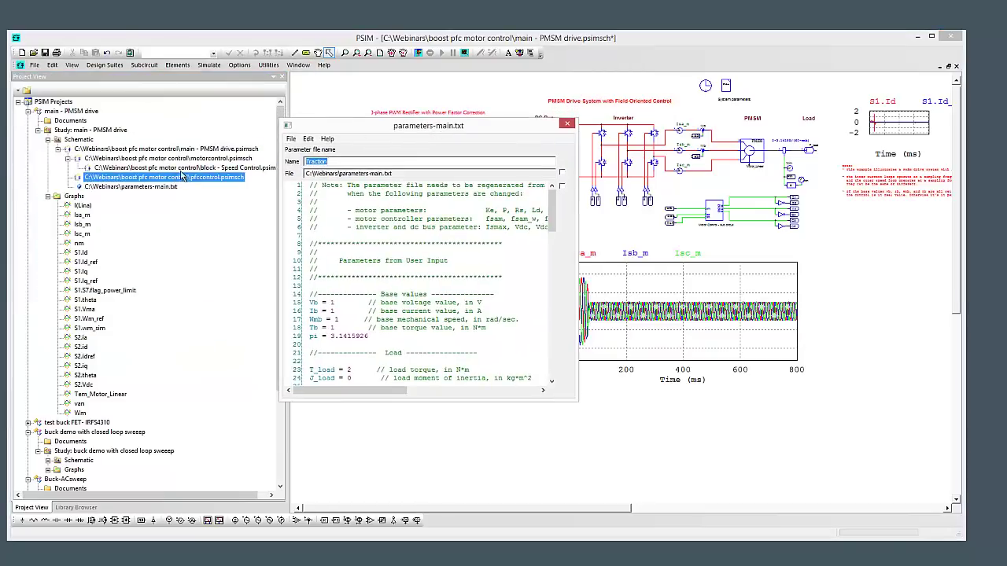
{"action": "left_click", "coordinate": [176, 168]}
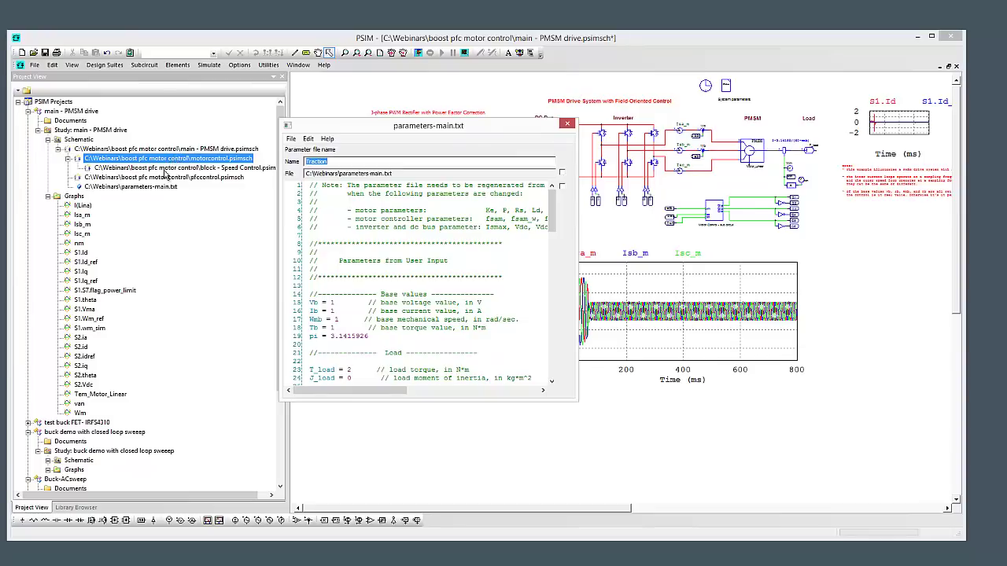
{"action": "key", "text": "Down"}
{"action": "key", "text": "Down"}
{"action": "key", "text": "Down"}
{"action": "key", "text": "Down"}
{"action": "left_click", "coordinate": [567, 123]}
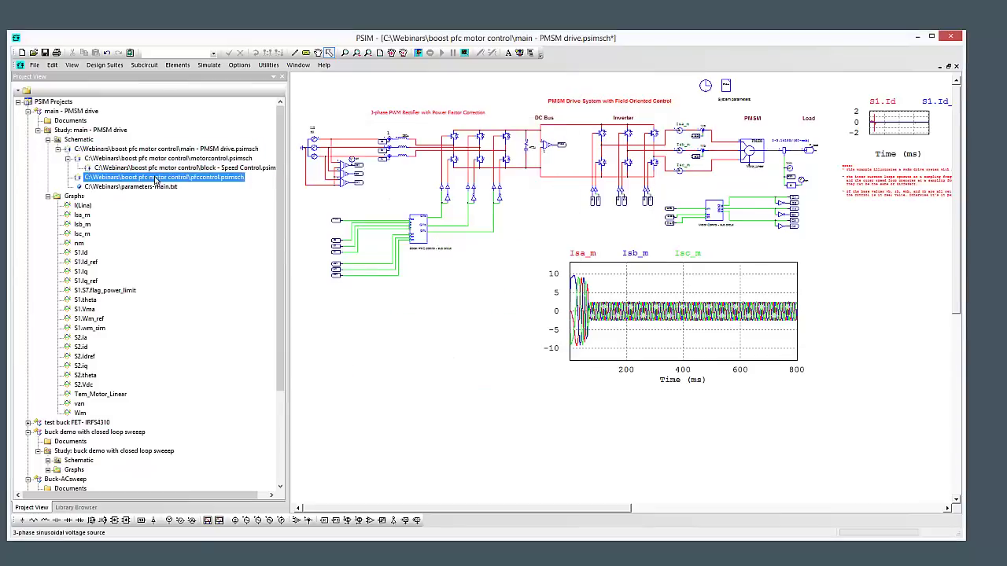
{"action": "left_click", "coordinate": [100, 157]}
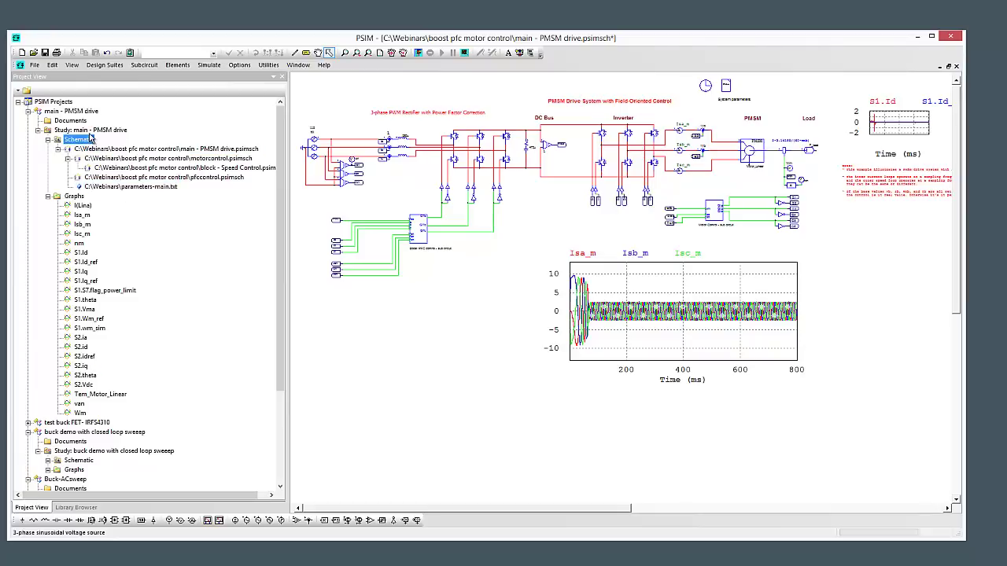
Create a copy of the main - PMSM drive study named study1, including copies of the motorcontrol, Speed Control and pfccontrol subcircuits
{"action": "left_click", "coordinate": [92, 132]}
{"action": "right_click", "coordinate": [93, 133]}
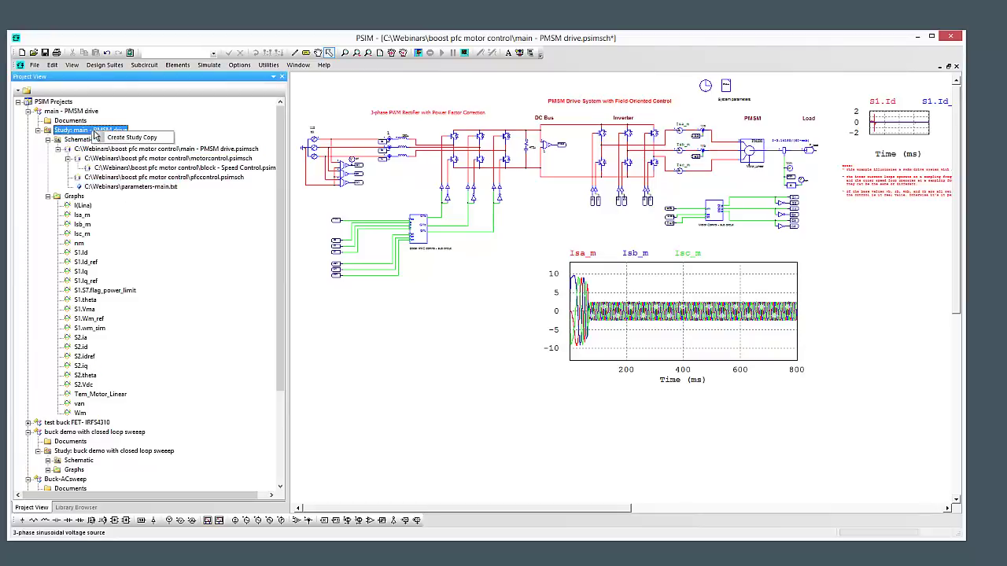
{"action": "left_click", "coordinate": [128, 138]}
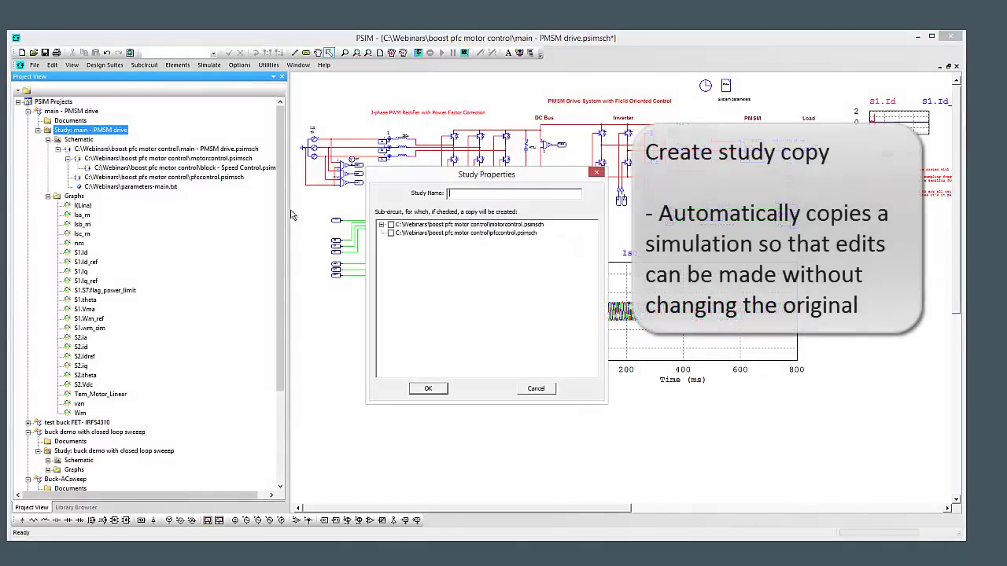
{"action": "left_click", "coordinate": [391, 225]}
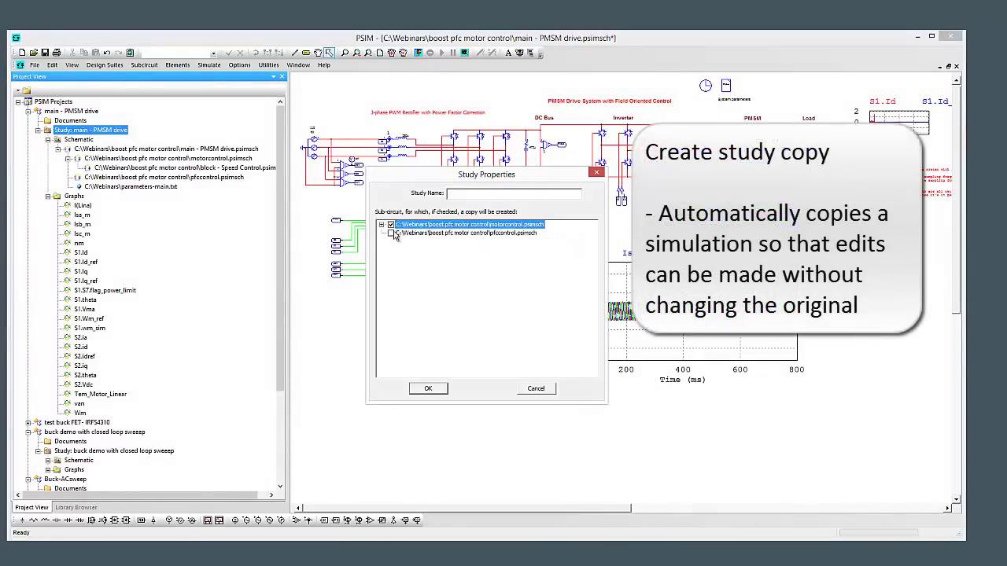
{"action": "left_click", "coordinate": [391, 234]}
{"action": "left_click", "coordinate": [382, 225]}
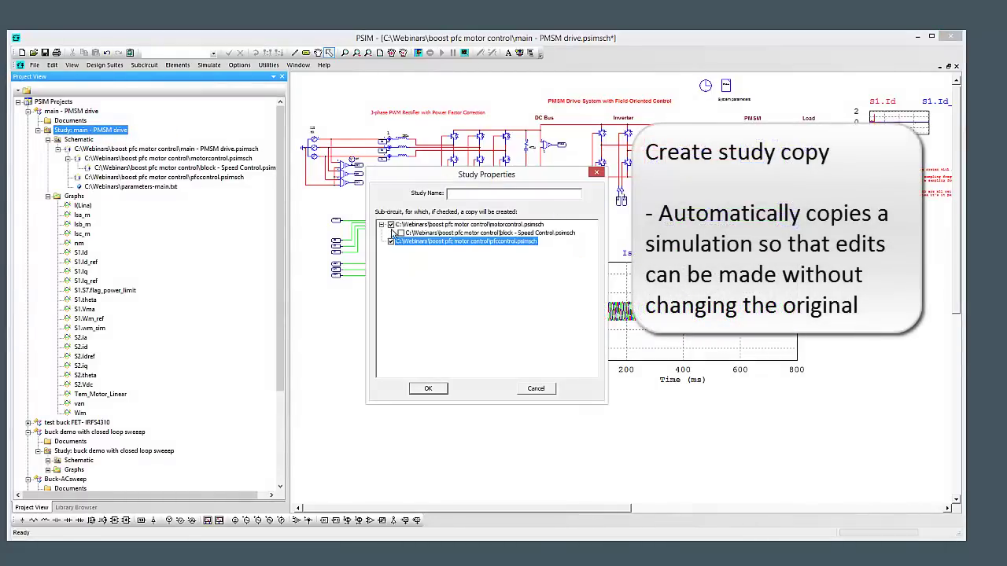
{"action": "left_click", "coordinate": [409, 234]}
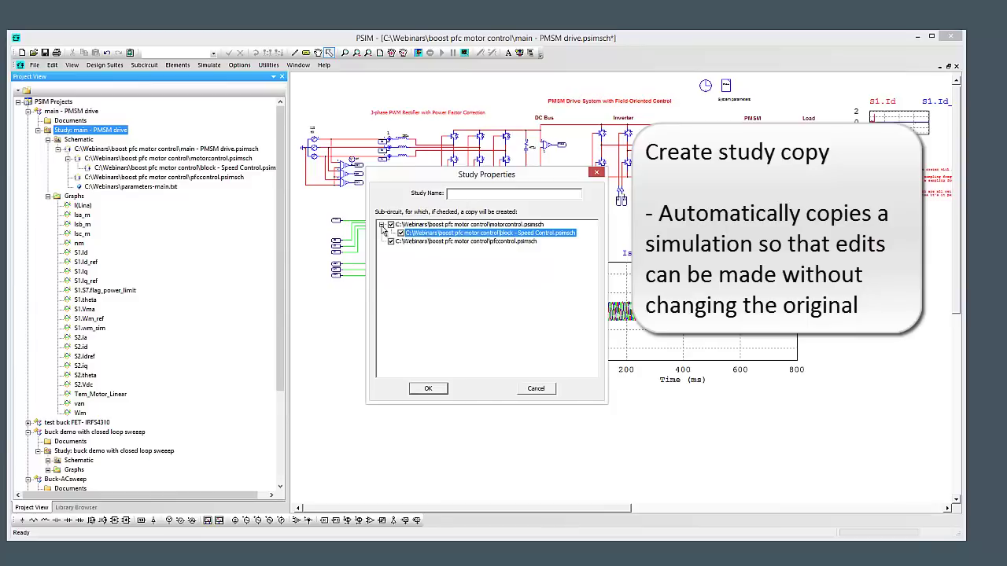
{"action": "left_click", "coordinate": [382, 225]}
{"action": "left_click", "coordinate": [473, 195]}
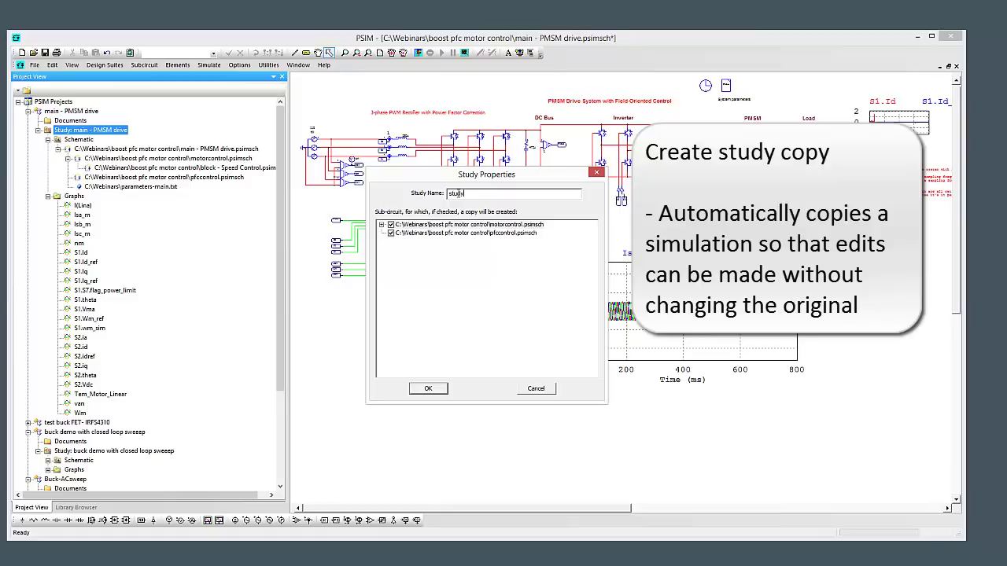
{"action": "left_click", "coordinate": [429, 390]}
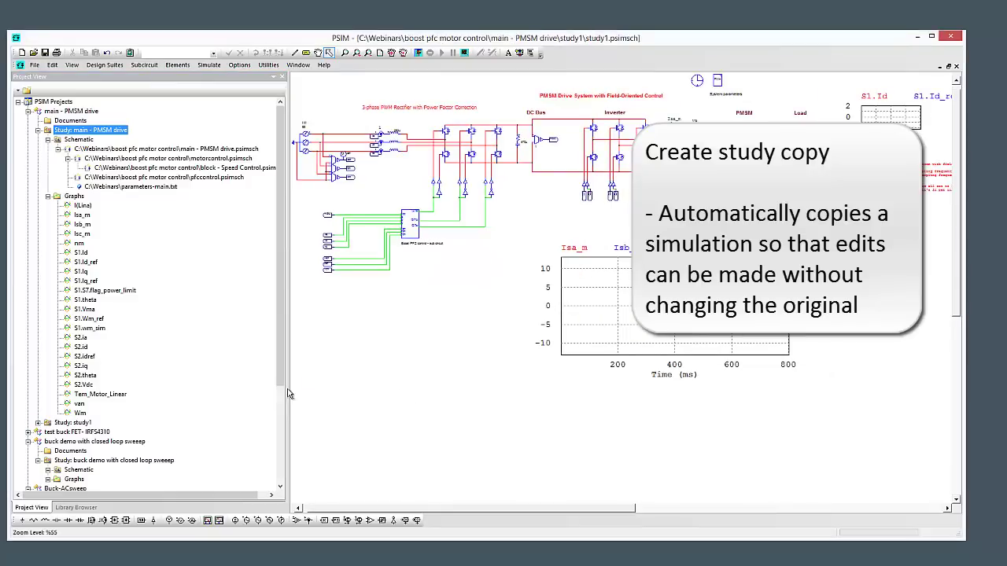
Expand study1 and its schematic branch in the project tree and select study1.psimsch
{"action": "left_click", "coordinate": [73, 422]}
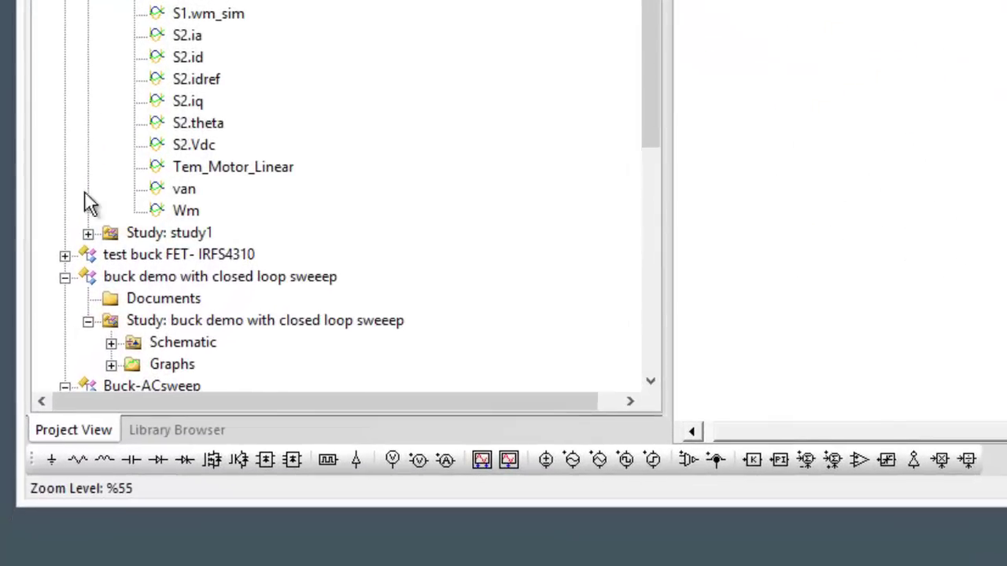
{"action": "left_click", "coordinate": [85, 218]}
{"action": "left_click", "coordinate": [87, 233]}
{"action": "left_click", "coordinate": [404, 173]}
{"action": "left_click", "coordinate": [182, 254]}
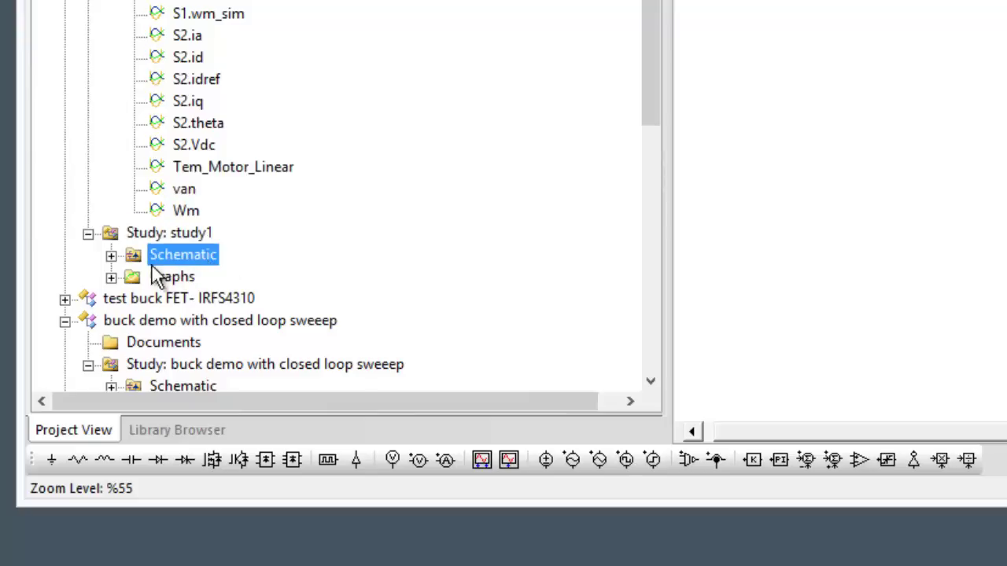
{"action": "left_click", "coordinate": [111, 254]}
{"action": "left_click", "coordinate": [184, 277]}
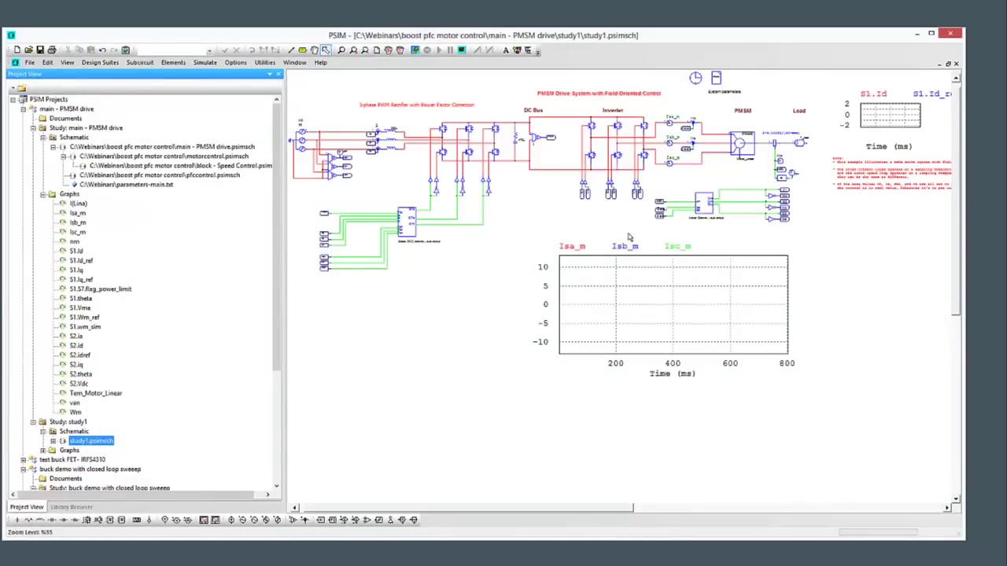
Look through the original PMSM drive study's graphs and schematic files in the project tree
{"action": "left_click", "coordinate": [178, 205]}
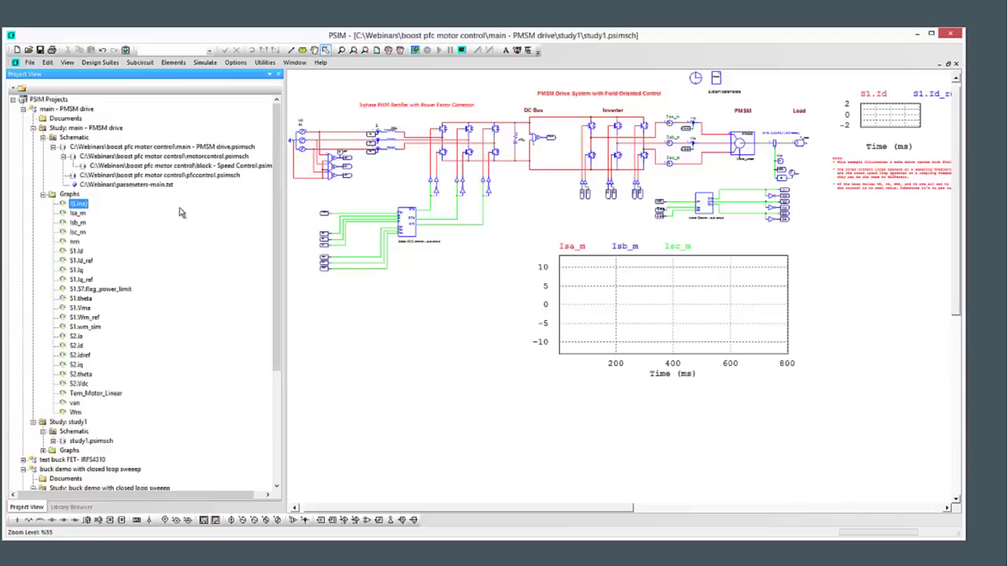
{"action": "key", "text": "Down"}
{"action": "key", "text": "Down"}
{"action": "key", "text": "Down"}
{"action": "key", "text": "Down"}
{"action": "key", "text": "Down"}
{"action": "key", "text": "Down"}
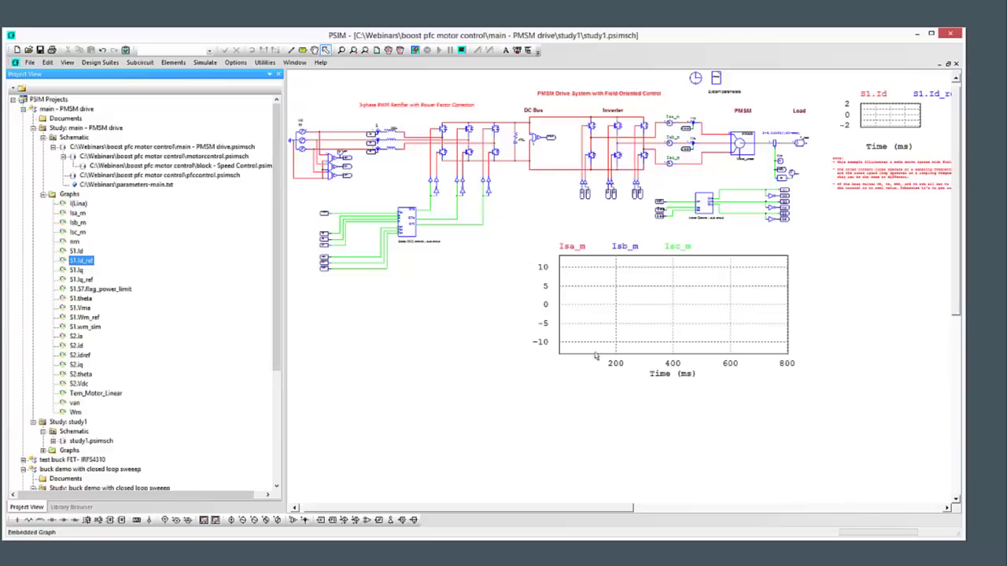
{"action": "left_click", "coordinate": [172, 175]}
{"action": "left_click", "coordinate": [186, 157]}
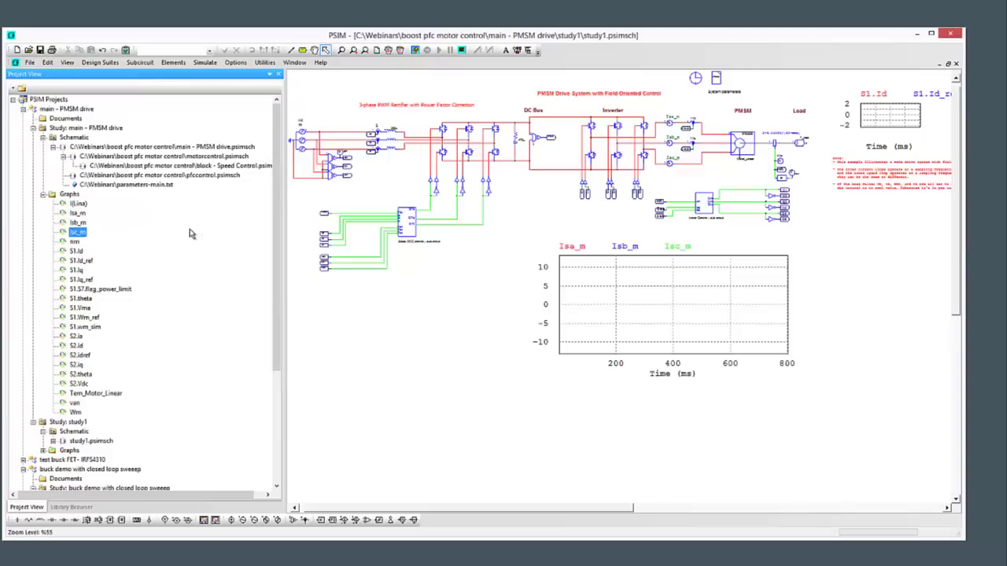
{"action": "left_click_drag", "start_coordinate": [274, 232], "coordinate": [277, 300]}
{"action": "scroll", "coordinate": [275, 300], "scroll_direction": "up", "scroll_amount": 3}
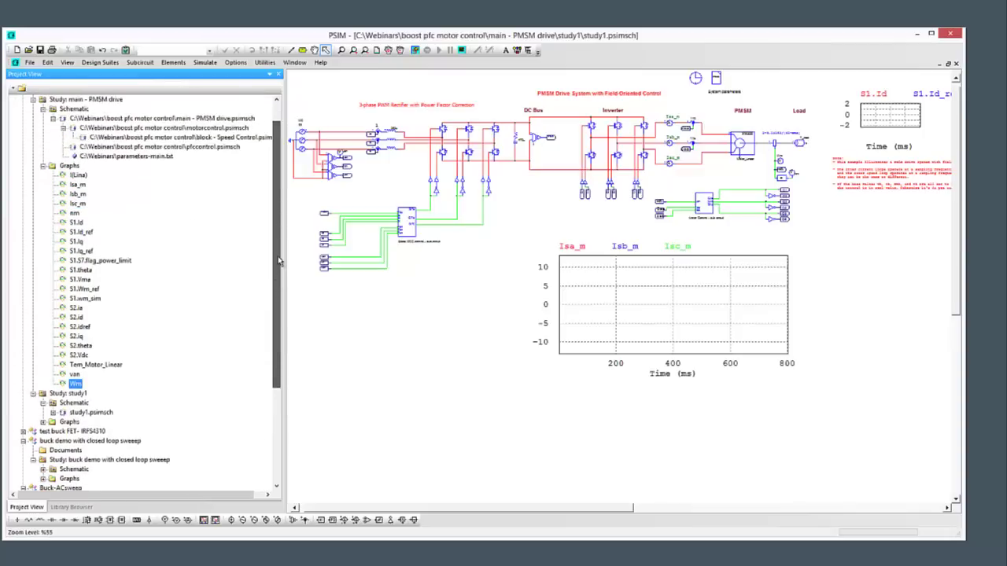
{"action": "key", "text": "Up"}
{"action": "key", "text": "Up"}
{"action": "key", "text": "Up"}
{"action": "key", "text": "Up"}
{"action": "key", "text": "Up"}
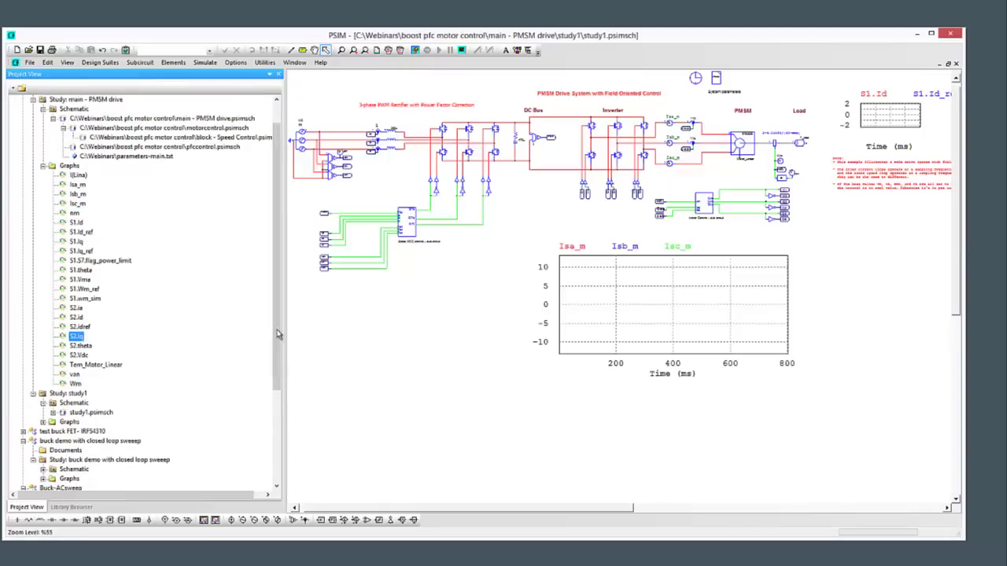
Open Buck-ACsweep.psimsch from the Buck-ACsweep project in the project tree
{"action": "scroll", "coordinate": [283, 384], "scroll_direction": "down", "scroll_amount": 3}
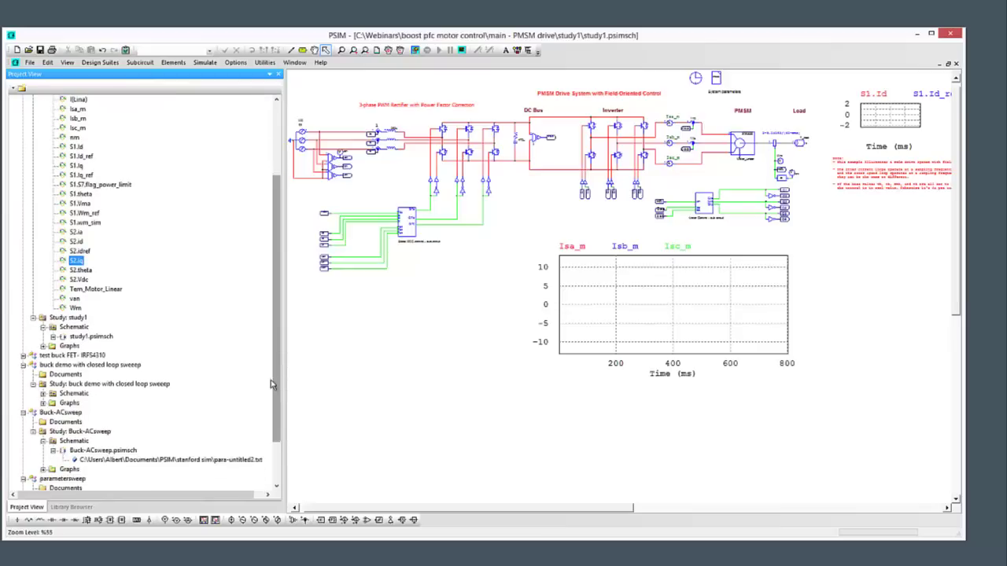
{"action": "left_click", "coordinate": [67, 421]}
{"action": "double_click", "coordinate": [118, 451]}
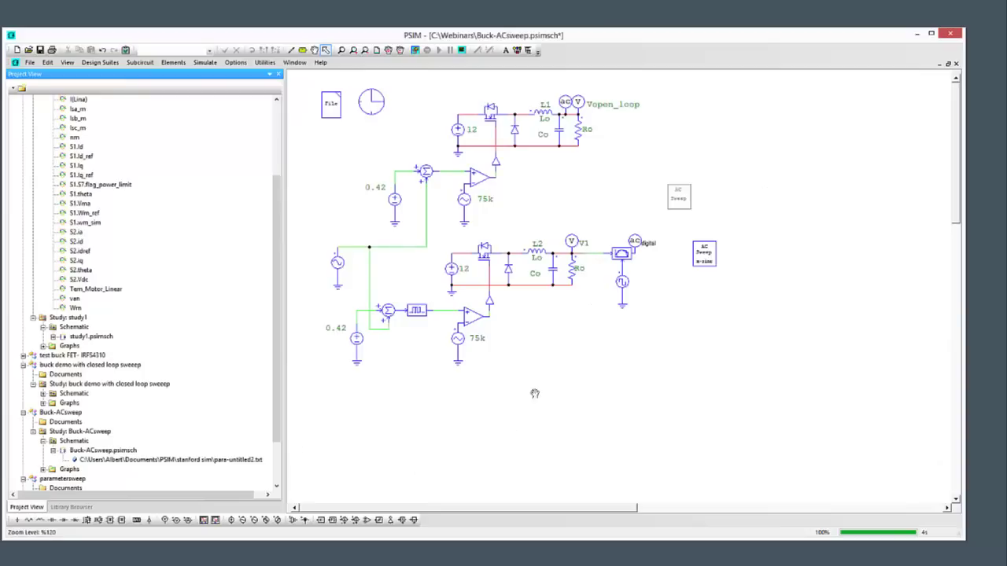
{"action": "left_click", "coordinate": [632, 415]}
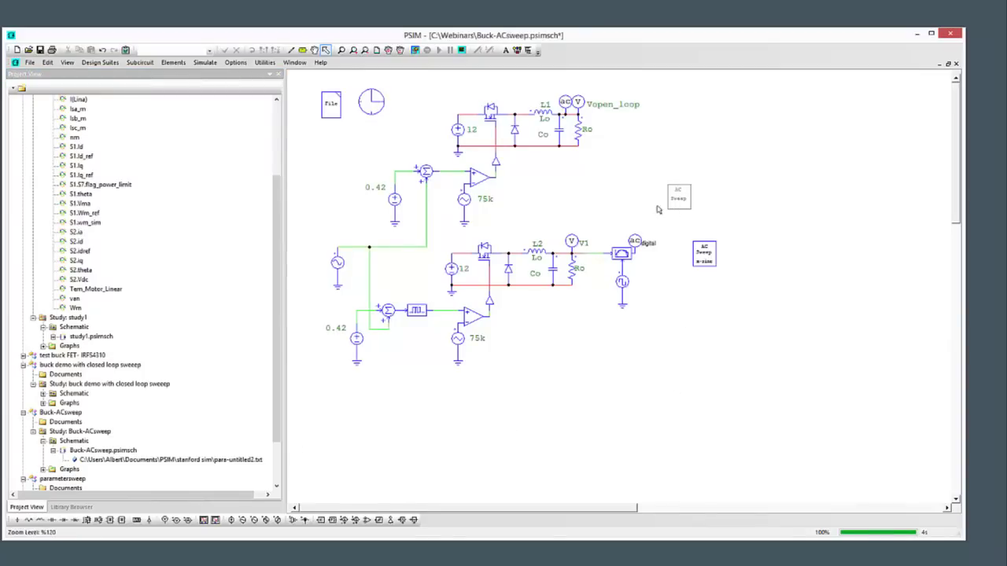
Compare the parameters of the multisine AC Sweep block with those of the standard AC Sweep block
{"action": "double_click", "coordinate": [703, 250]}
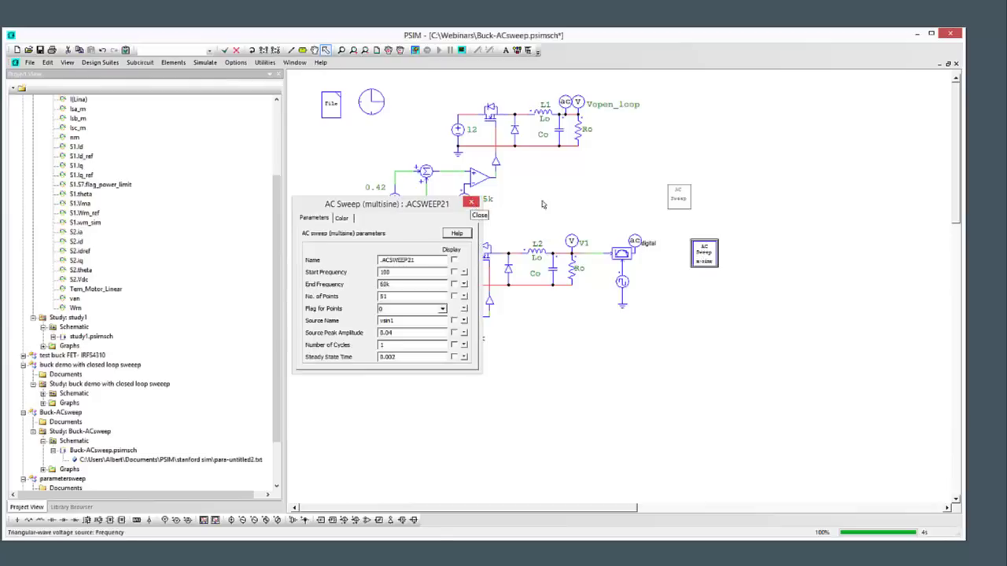
{"action": "double_click", "coordinate": [678, 196]}
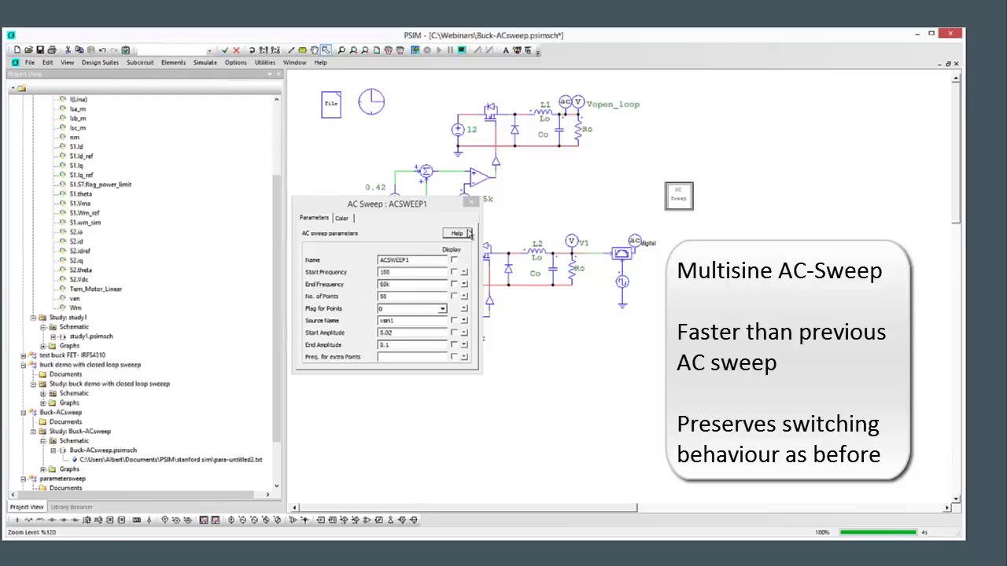
{"action": "left_click_drag", "start_coordinate": [435, 217], "coordinate": [183, 240]}
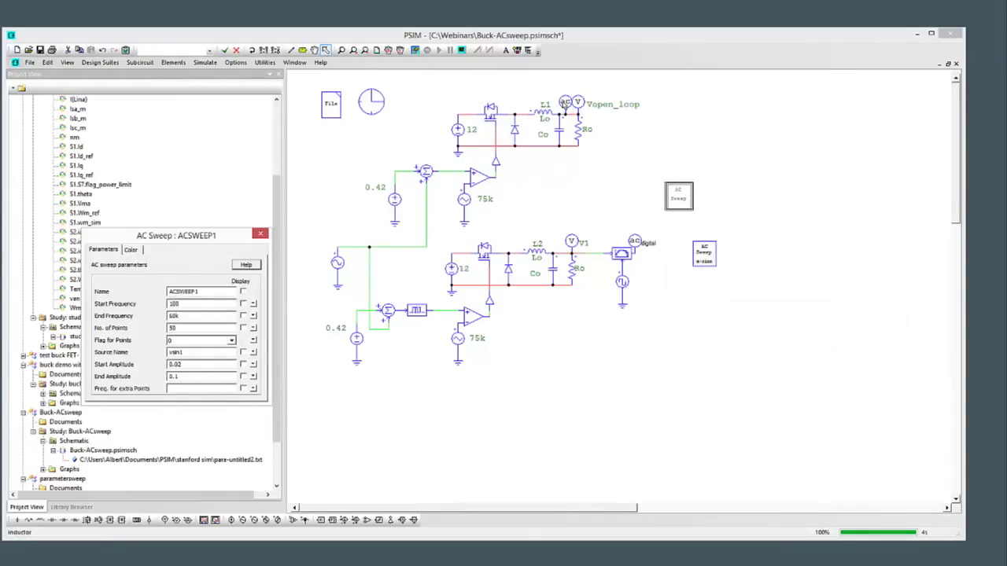
{"action": "left_click", "coordinate": [704, 256]}
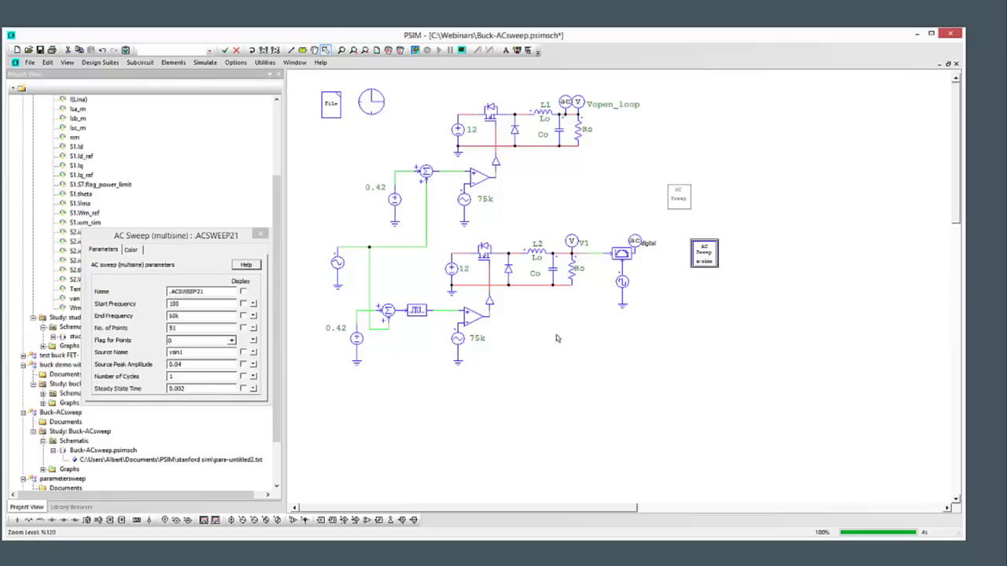
Run a time-domain simulation with both AC sweeps disabled, plot Vopen_loop, and close the waveform window
{"action": "left_click", "coordinate": [415, 49]}
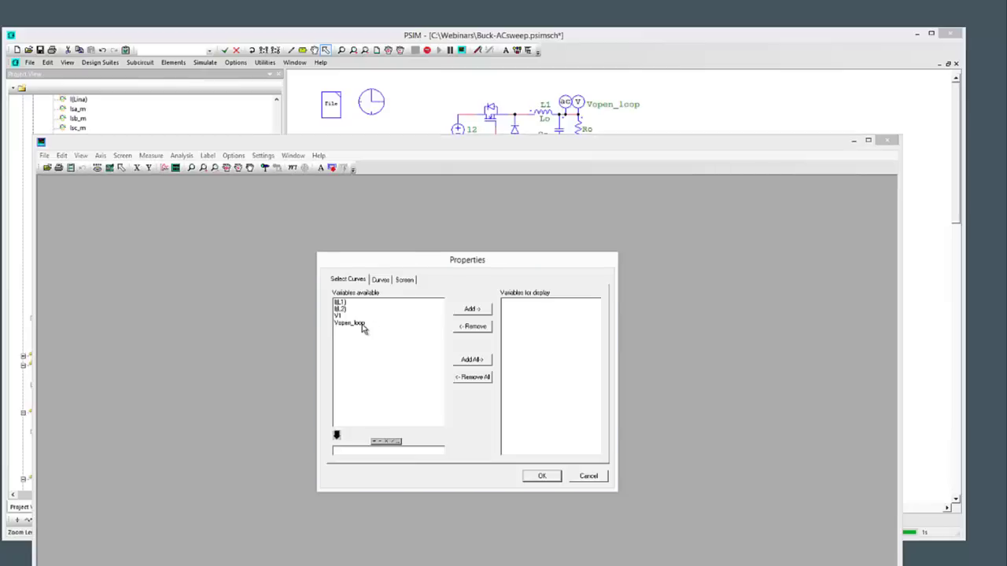
{"action": "double_click", "coordinate": [364, 326]}
{"action": "left_click", "coordinate": [541, 477]}
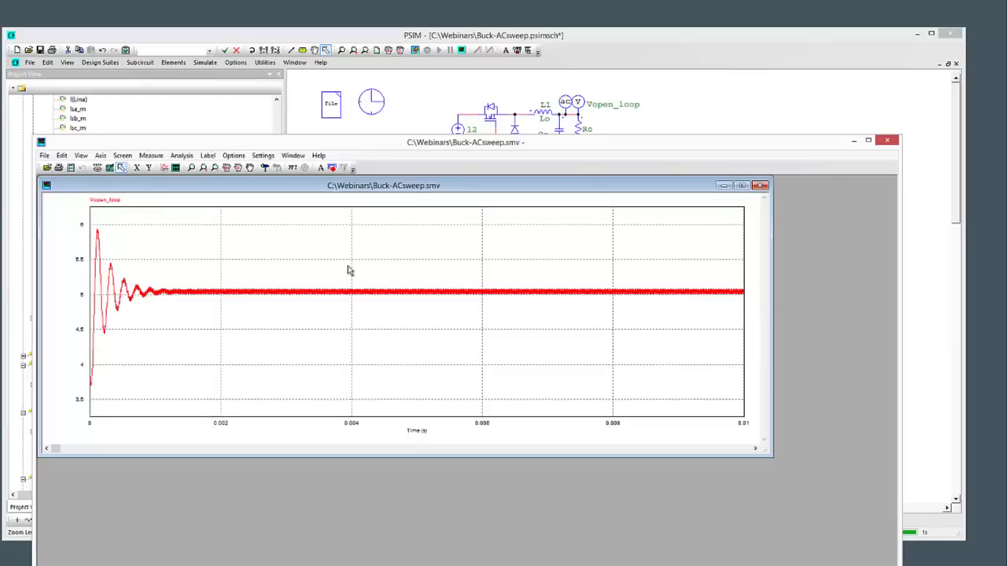
{"action": "left_click", "coordinate": [885, 140]}
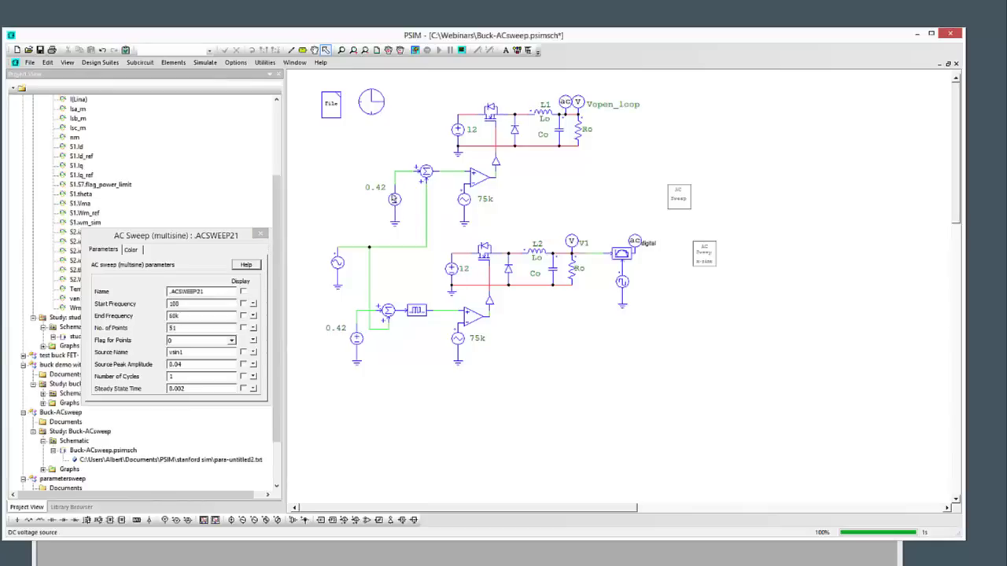
Close the sweep parameters, enable the multisine AC Sweep block, and run the simulation to view the amplitude and phase response
{"action": "left_click", "coordinate": [248, 225]}
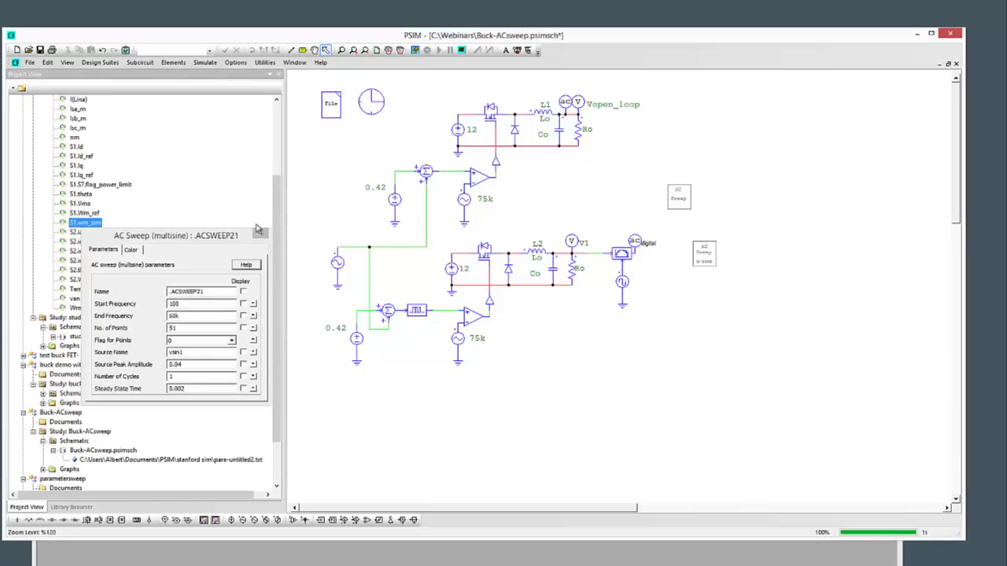
{"action": "left_click", "coordinate": [261, 235]}
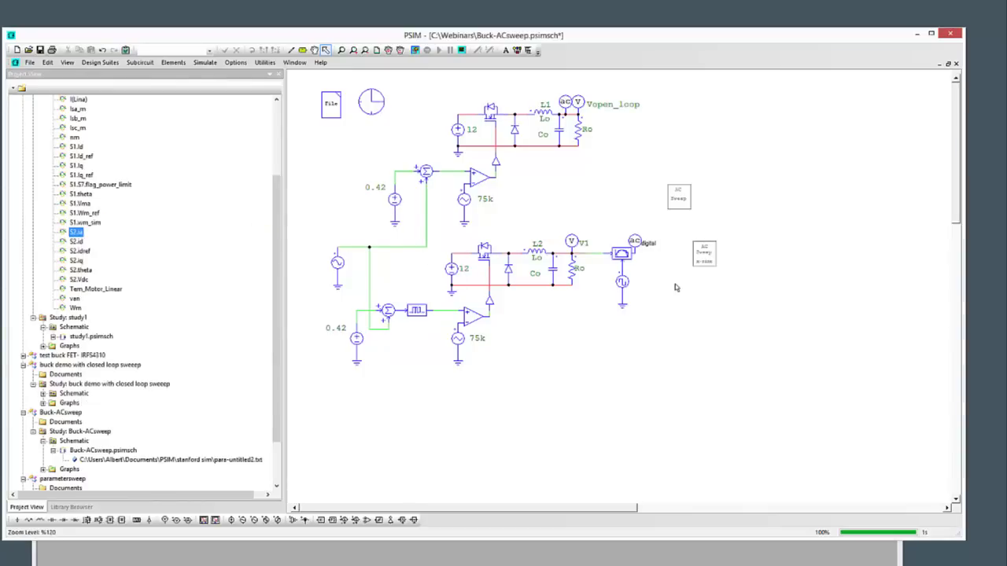
{"action": "left_click", "coordinate": [701, 260]}
{"action": "left_click", "coordinate": [719, 341]}
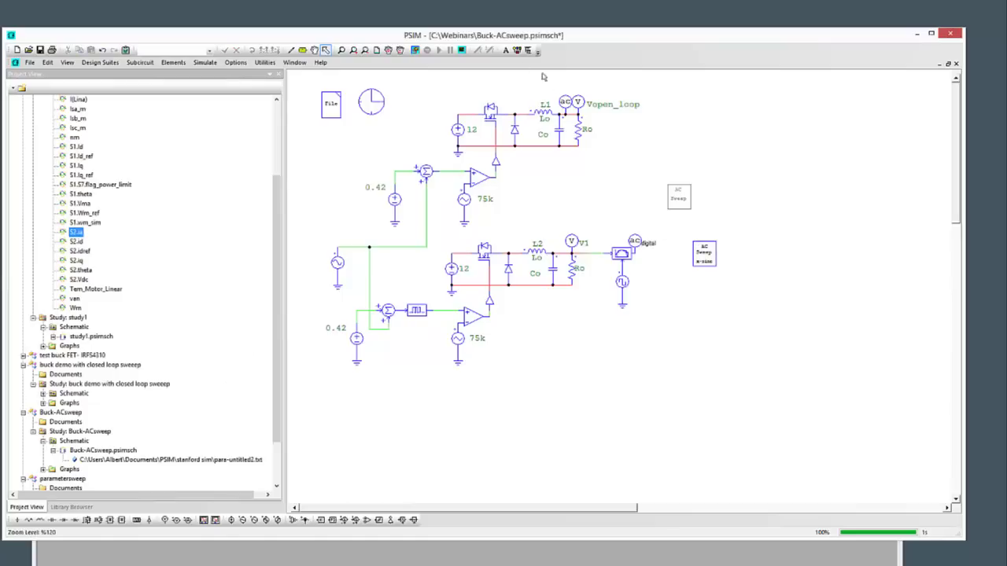
{"action": "left_click", "coordinate": [417, 51]}
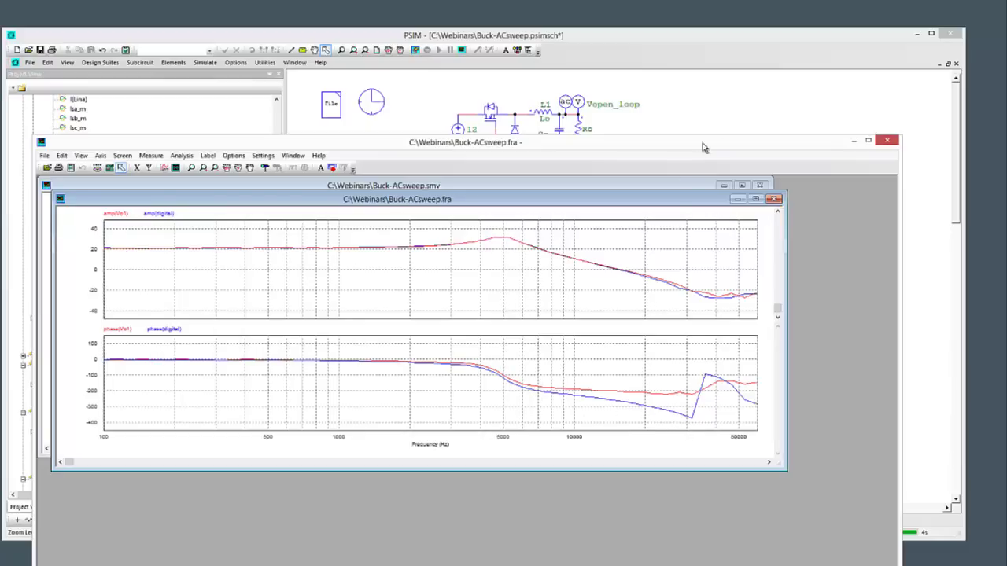
{"action": "left_click", "coordinate": [732, 99]}
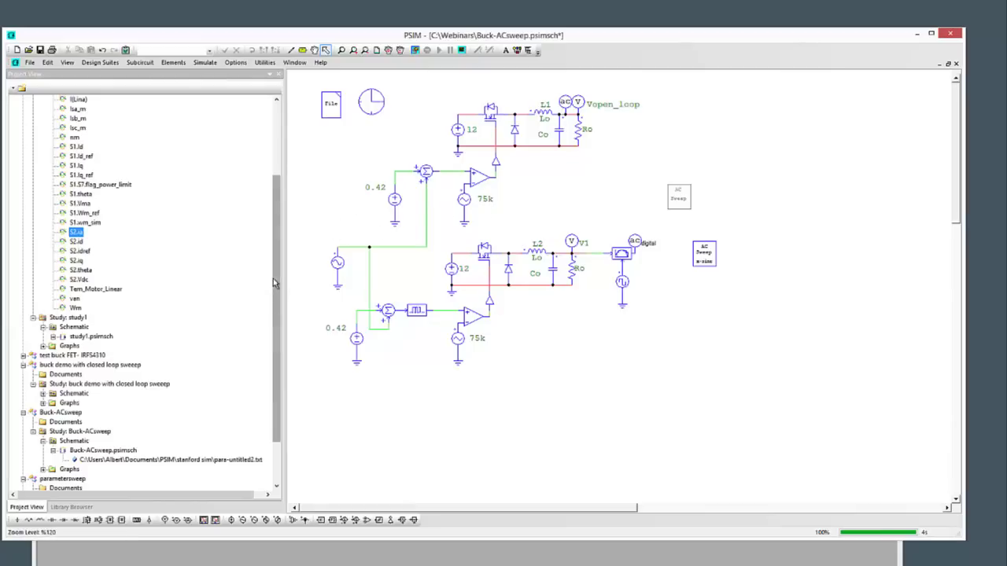
Open parametersweep.psimsch from the parametersweep project in the project tree
{"action": "scroll", "coordinate": [277, 281], "scroll_direction": "down", "scroll_amount": 2}
{"action": "left_click", "coordinate": [61, 374]}
{"action": "left_click", "coordinate": [79, 442]}
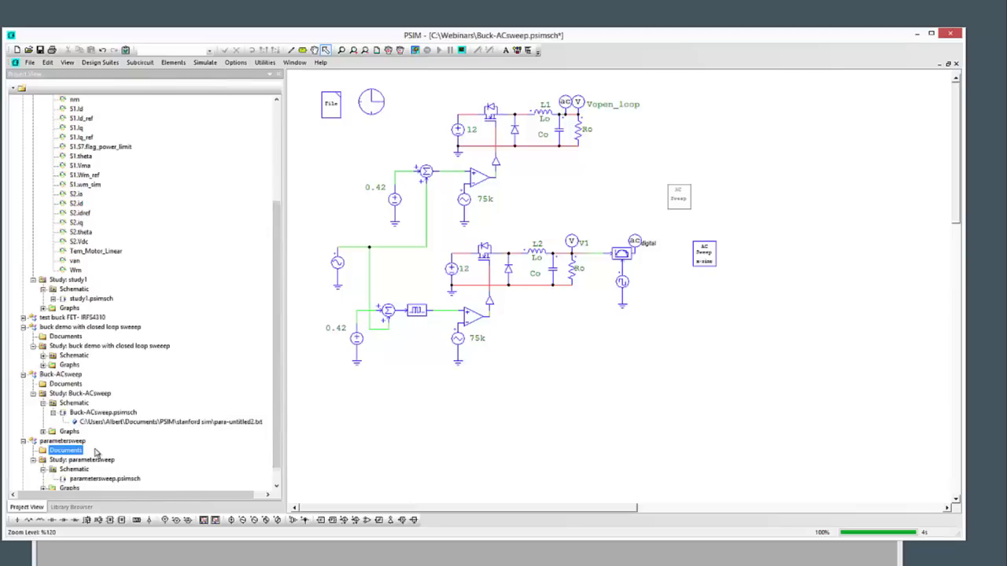
{"action": "left_click", "coordinate": [99, 480]}
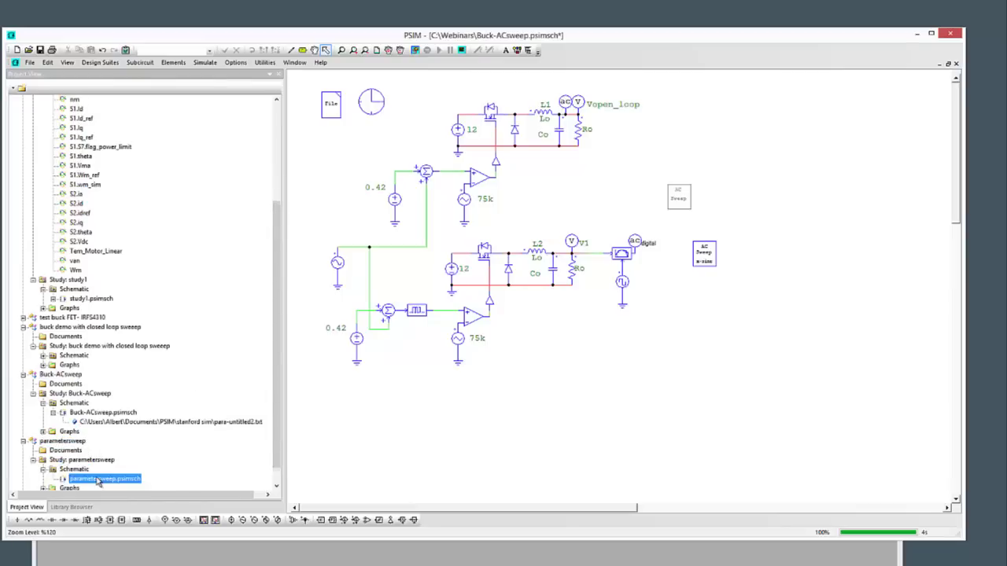
{"action": "double_click", "coordinate": [98, 479]}
Collapse the buck demo with closed loop sweeep and main - PMSM drive projects in the project tree
{"action": "left_click", "coordinate": [24, 327]}
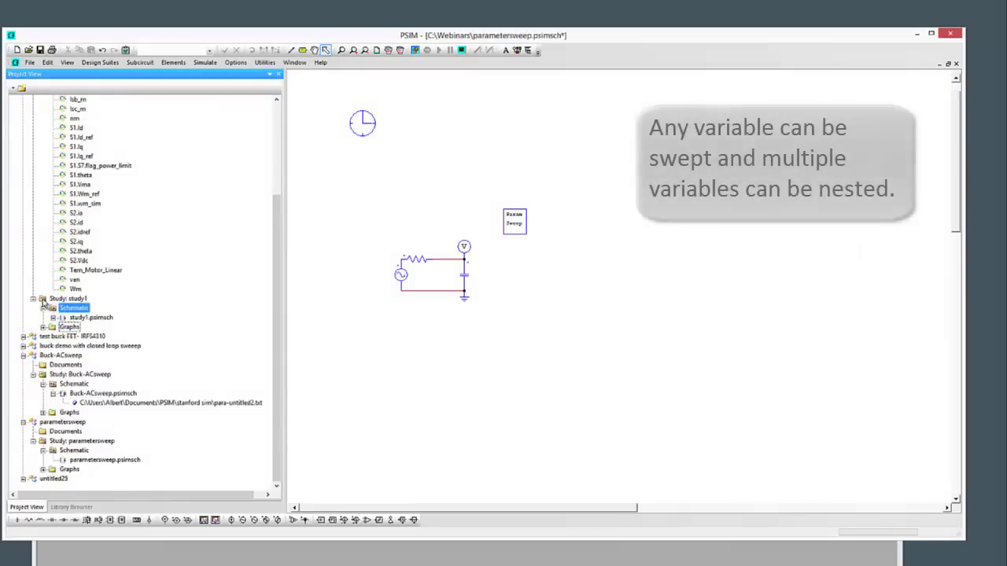
{"action": "scroll", "coordinate": [42, 307], "scroll_direction": "up", "scroll_amount": 5}
{"action": "left_click", "coordinate": [23, 109]}
Review the swept variables and ranges of the Param Sweep block
{"action": "left_click", "coordinate": [516, 223]}
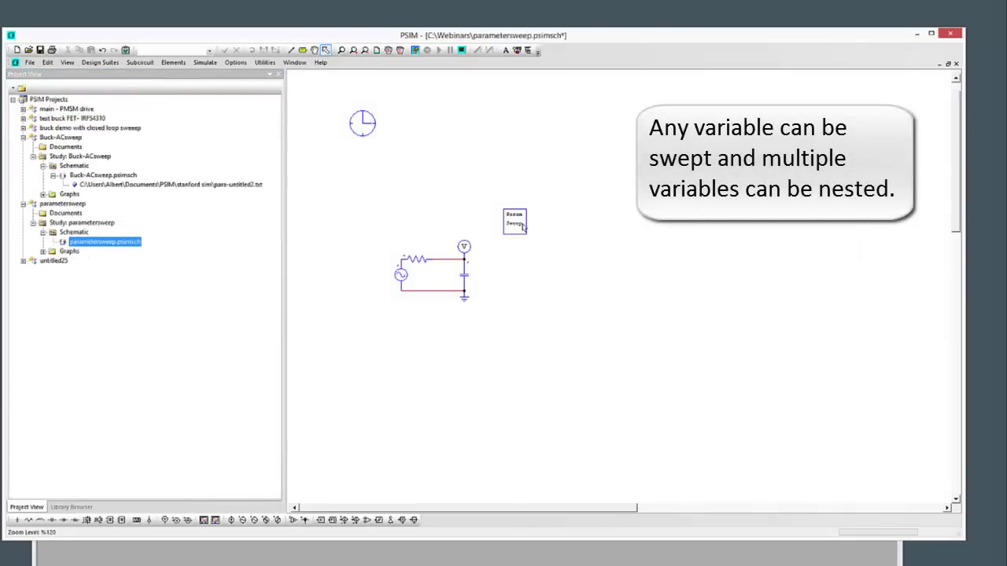
{"action": "double_click", "coordinate": [515, 222]}
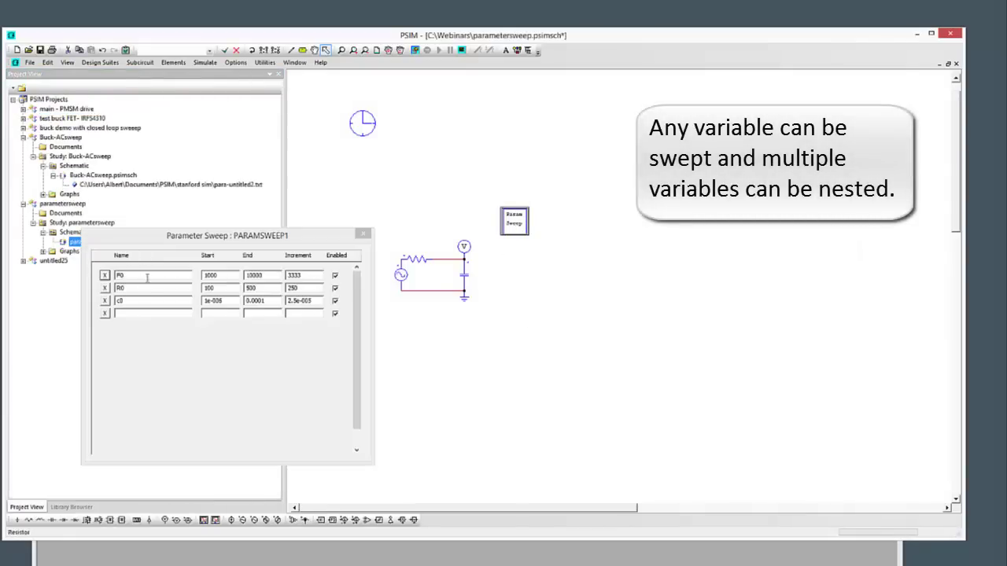
{"action": "left_click", "coordinate": [362, 234]}
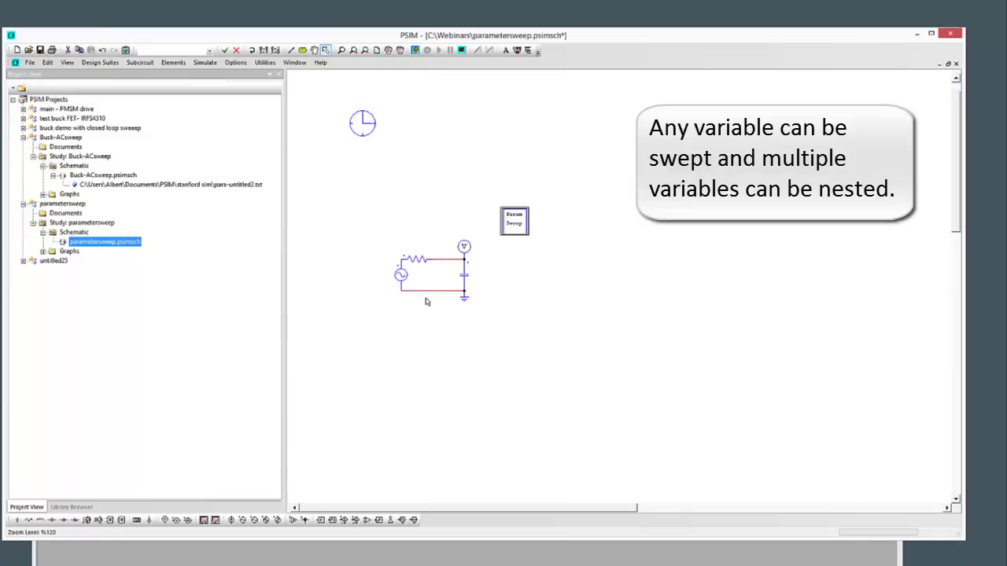
Place a MOSFET (3-state) from the Switches library in the empty area beside the RC circuit
{"action": "left_click", "coordinate": [70, 507]}
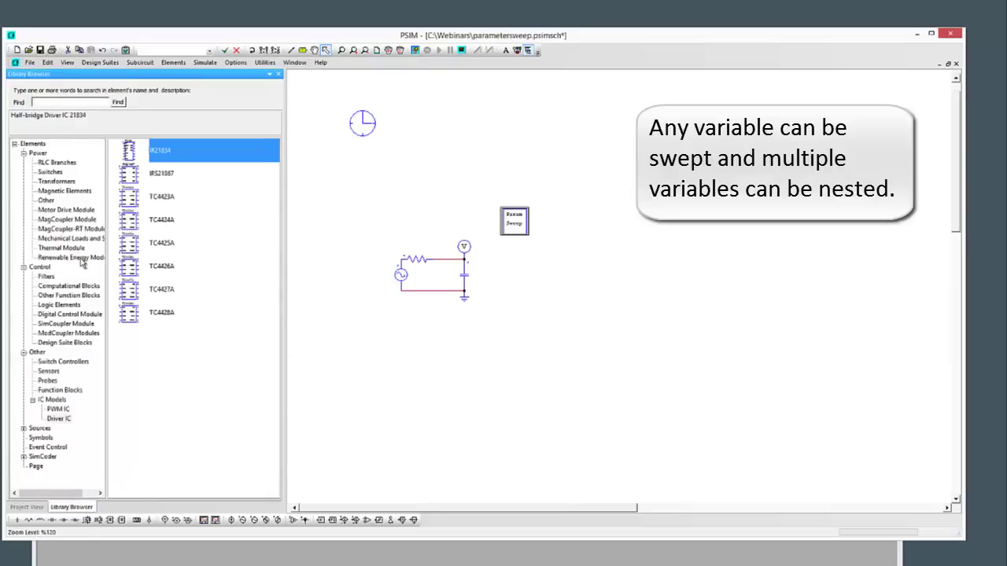
{"action": "left_click", "coordinate": [57, 171]}
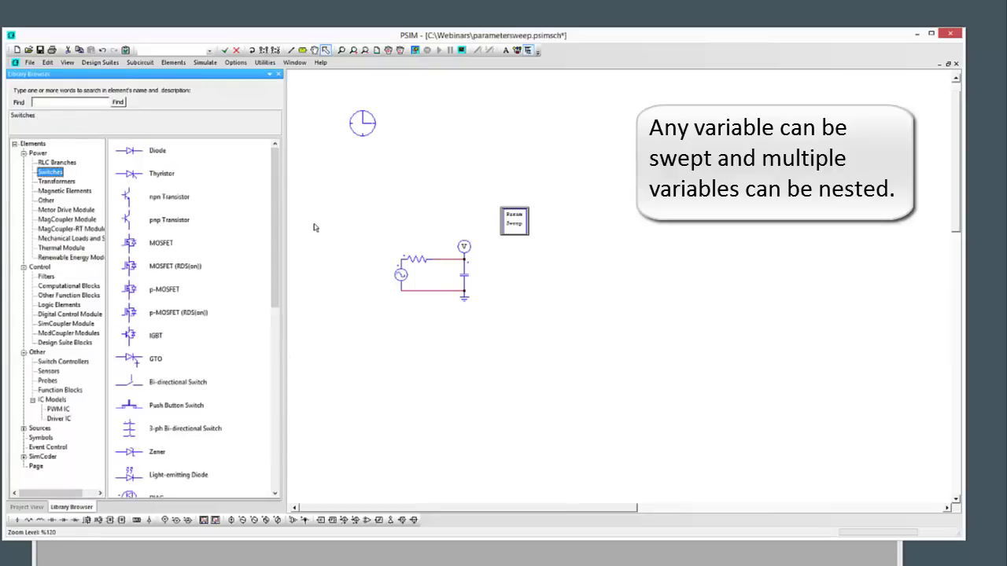
{"action": "left_click_drag", "start_coordinate": [273, 204], "coordinate": [265, 288]}
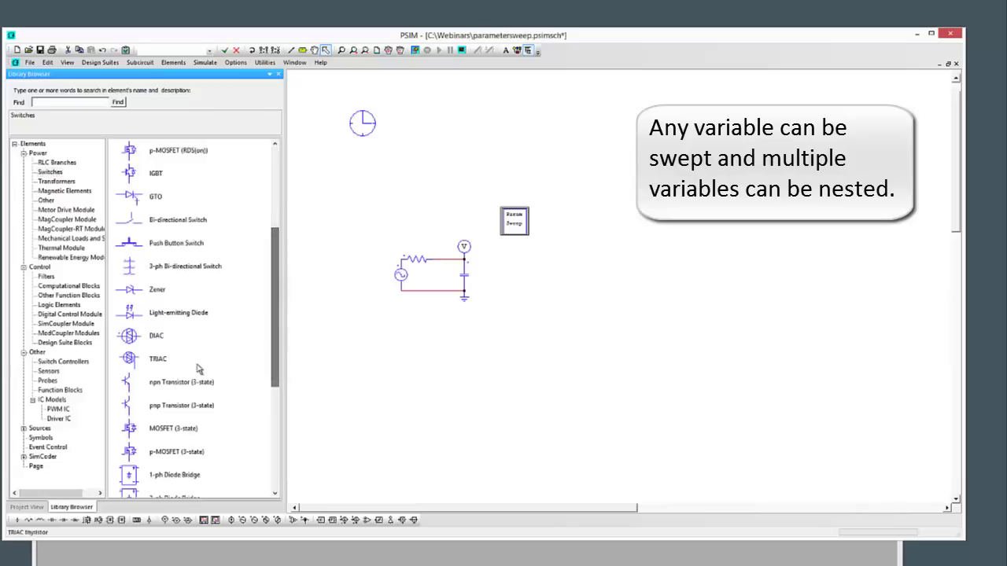
{"action": "left_click", "coordinate": [189, 429]}
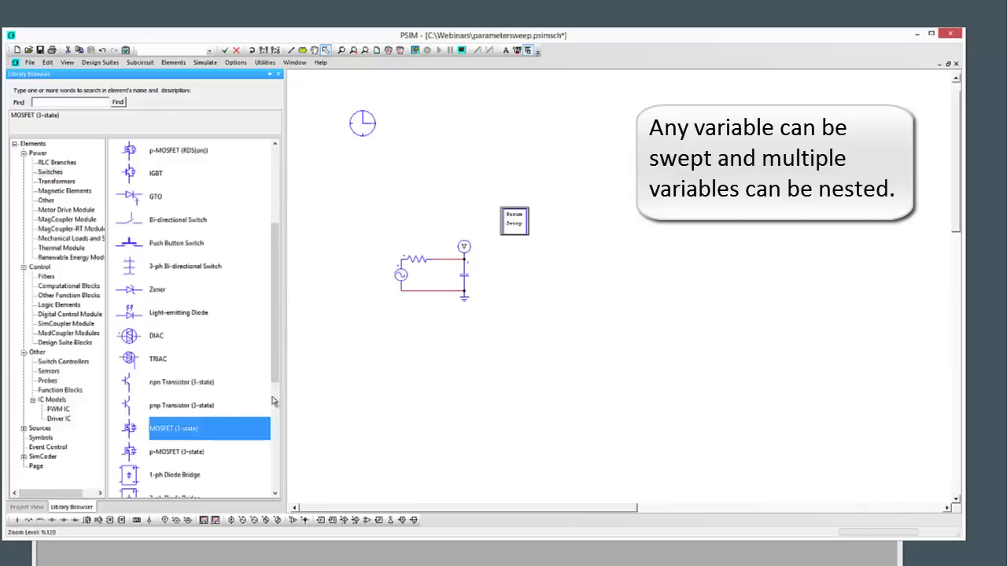
{"action": "left_click", "coordinate": [226, 428]}
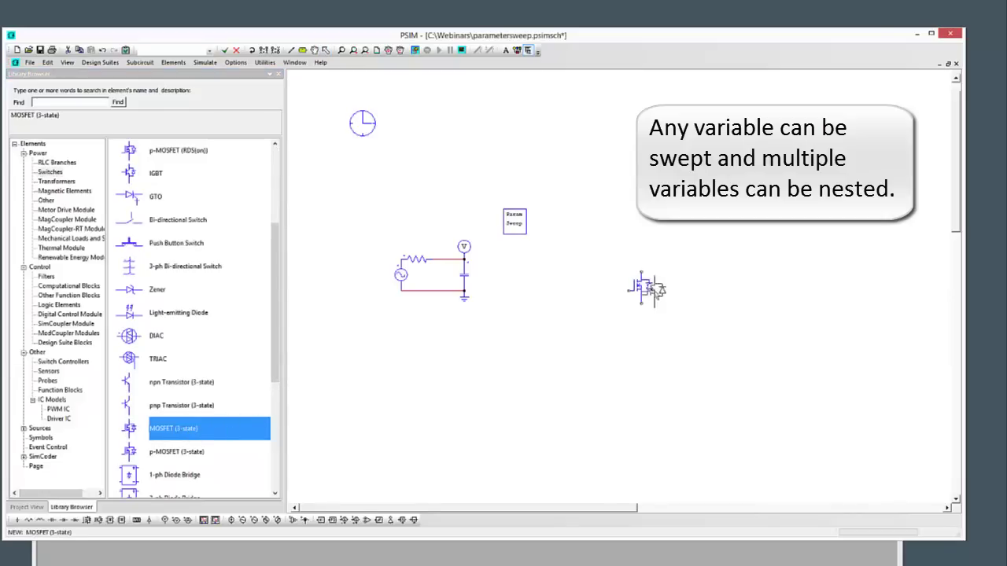
Set the placed MOSFET's model level to Level 2 to show its parameters, and delete the MOSFET from the schematic
{"action": "double_click", "coordinate": [642, 286]}
{"action": "left_click", "coordinate": [238, 306]}
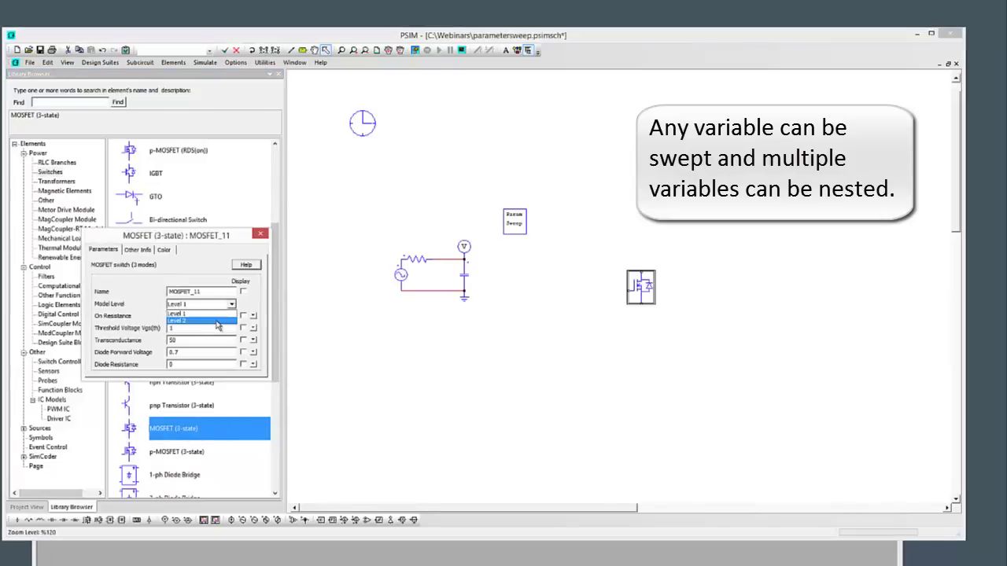
{"action": "left_click", "coordinate": [218, 327]}
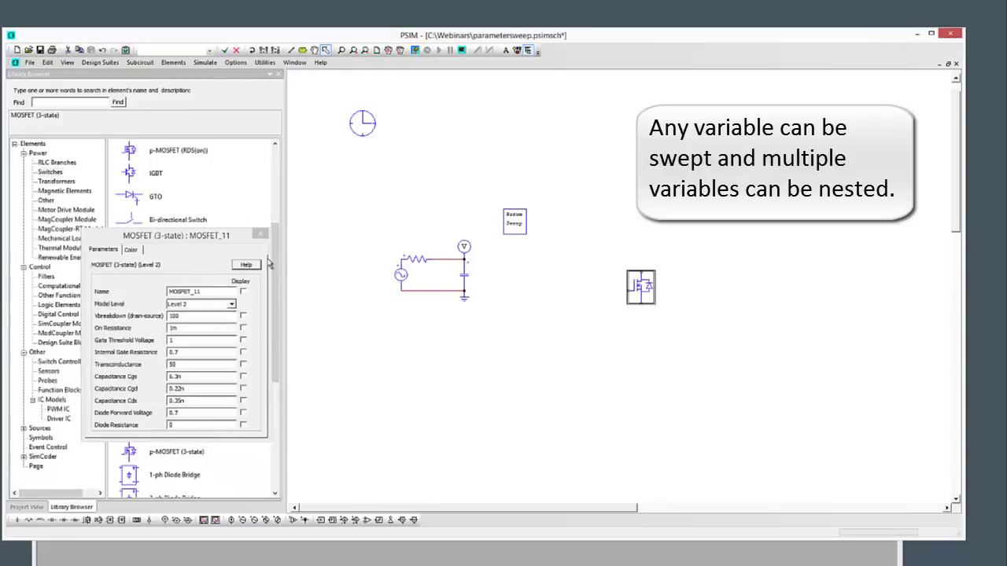
{"action": "left_click", "coordinate": [260, 234]}
{"action": "left_click", "coordinate": [634, 290]}
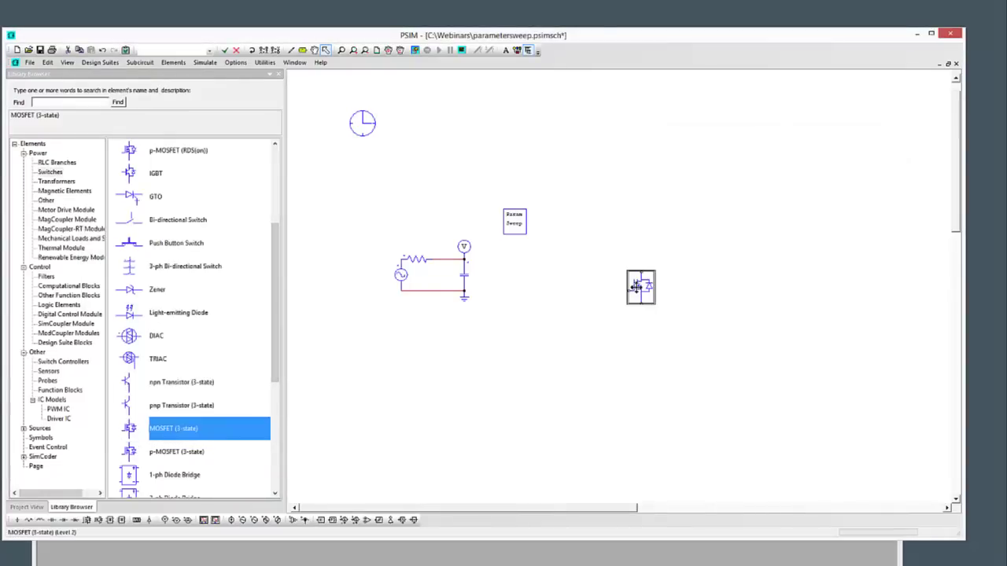
{"action": "key", "text": "Delete"}
Run the nested parameter sweep and compare the resulting Vout waveforms with the Param Sweep block's settings
{"action": "left_click", "coordinate": [438, 50]}
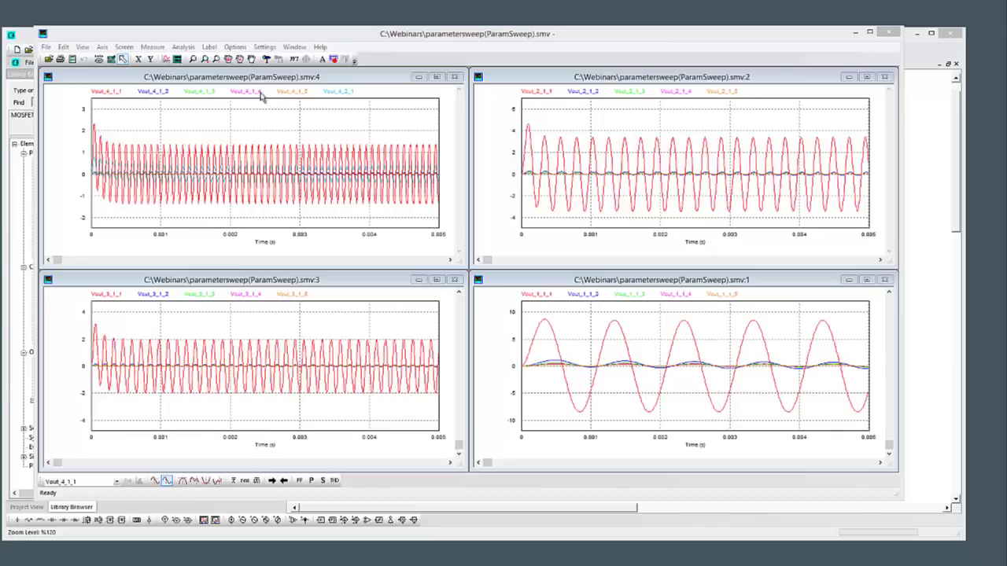
{"action": "left_click", "coordinate": [912, 188]}
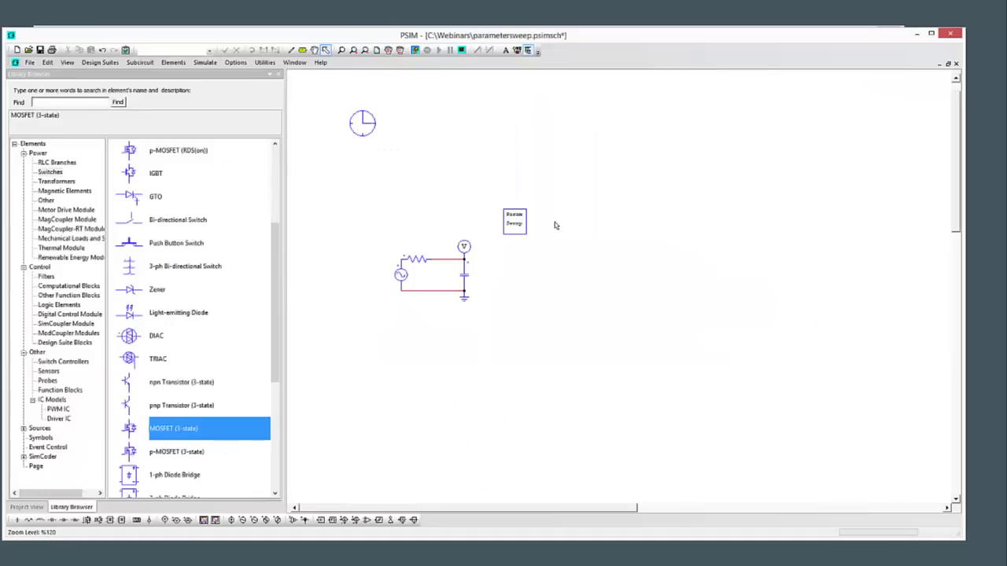
{"action": "double_click", "coordinate": [515, 221]}
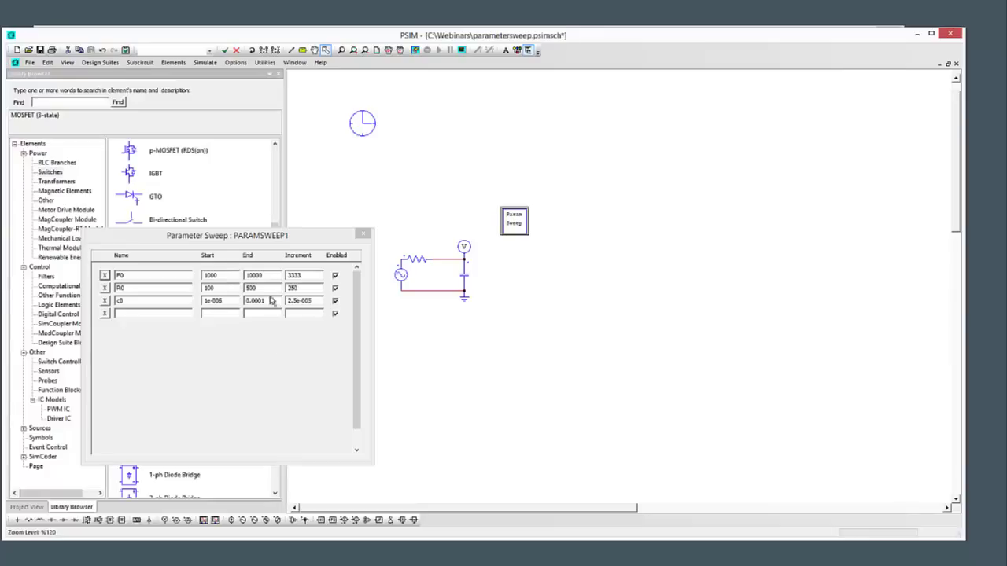
{"action": "left_click", "coordinate": [362, 234]}
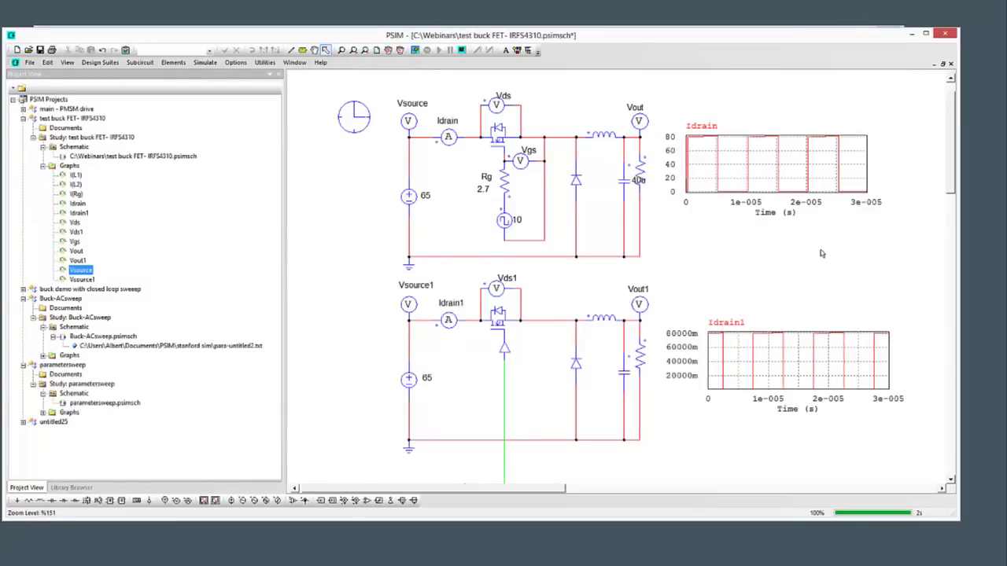
Inspect the parameters of the upper buck circuit's MOSFET and diode, and of the lower circuit's MOSFET
{"action": "double_click", "coordinate": [495, 141]}
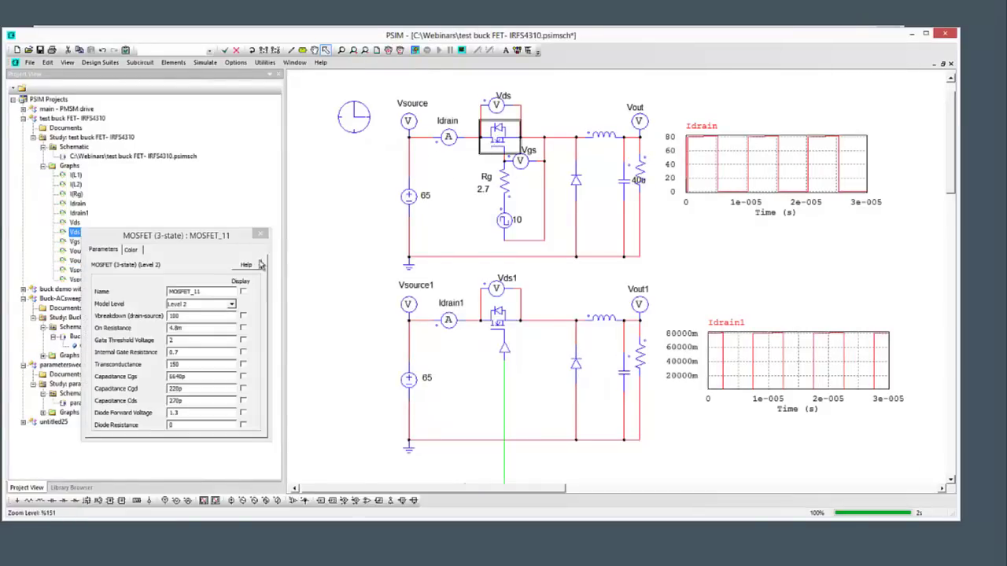
{"action": "left_click", "coordinate": [261, 234]}
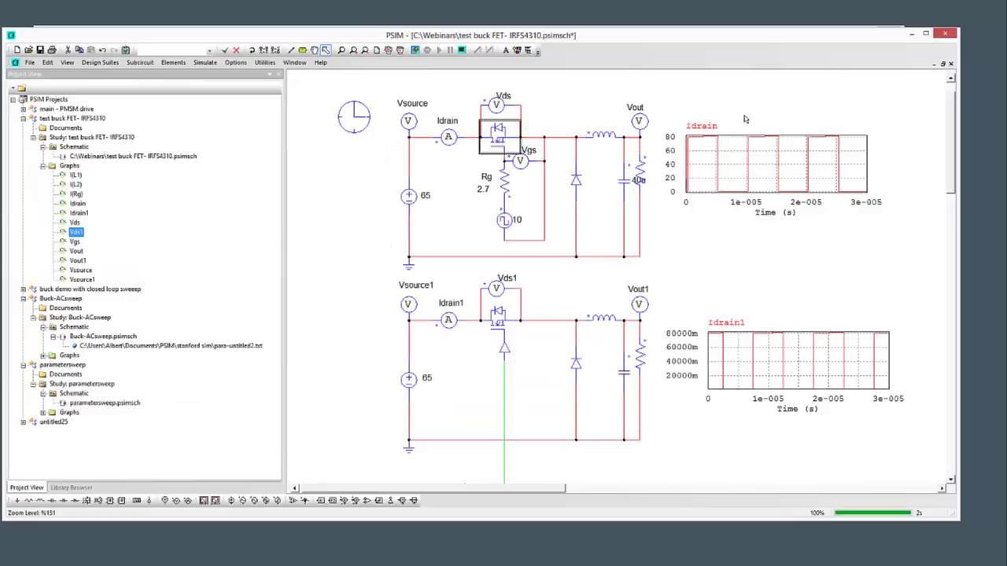
{"action": "double_click", "coordinate": [576, 179]}
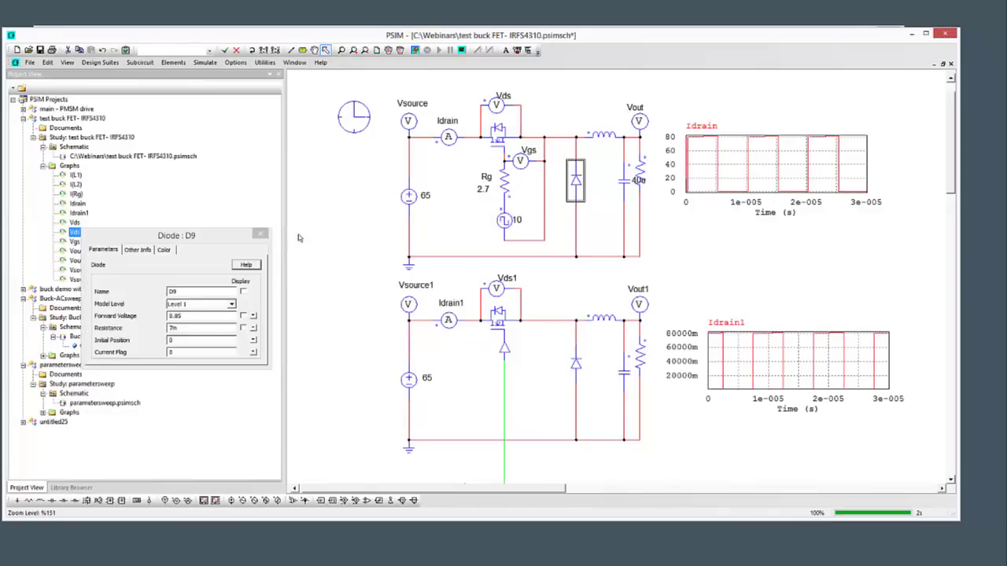
{"action": "left_click", "coordinate": [260, 235]}
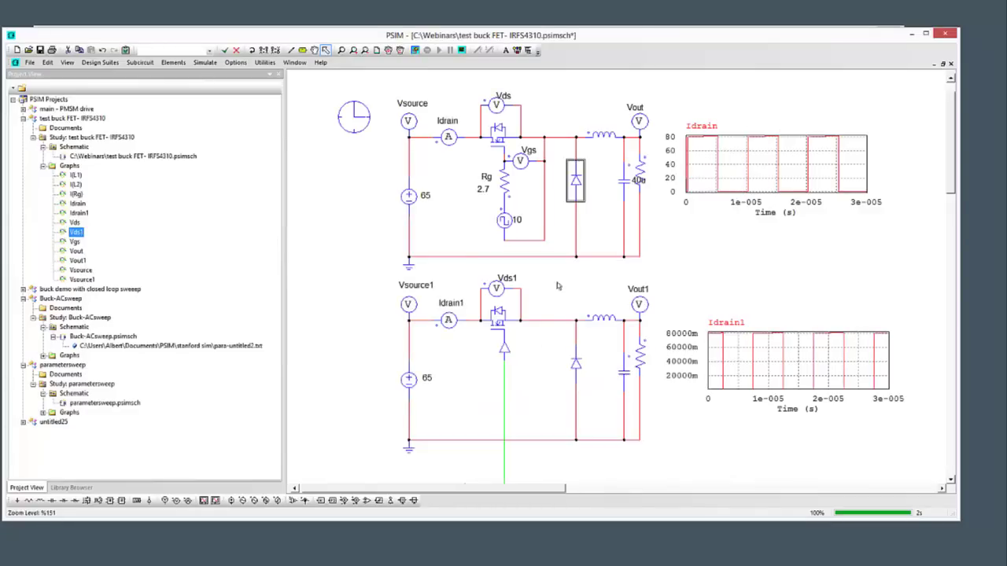
{"action": "double_click", "coordinate": [500, 317]}
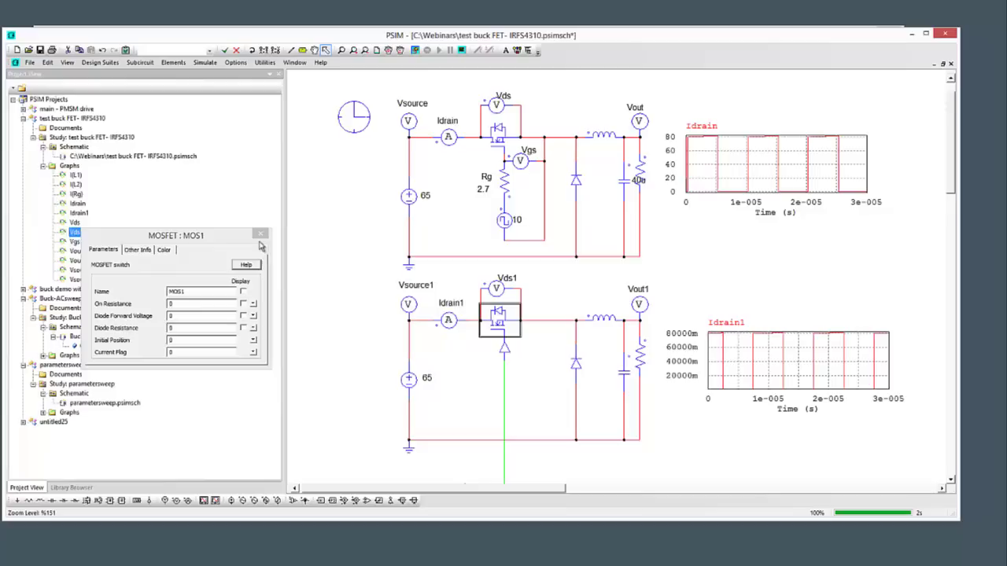
{"action": "left_click", "coordinate": [259, 235]}
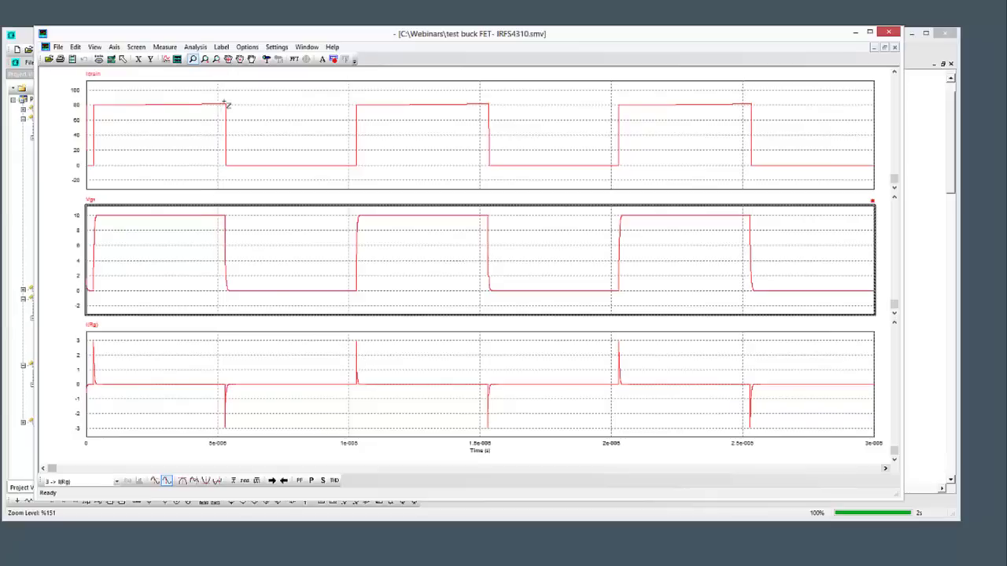
Show data-point marker symbols on the Idrain curve and examine its turn-on edge up close
{"action": "left_click_drag", "start_coordinate": [348, 99], "coordinate": [378, 184]}
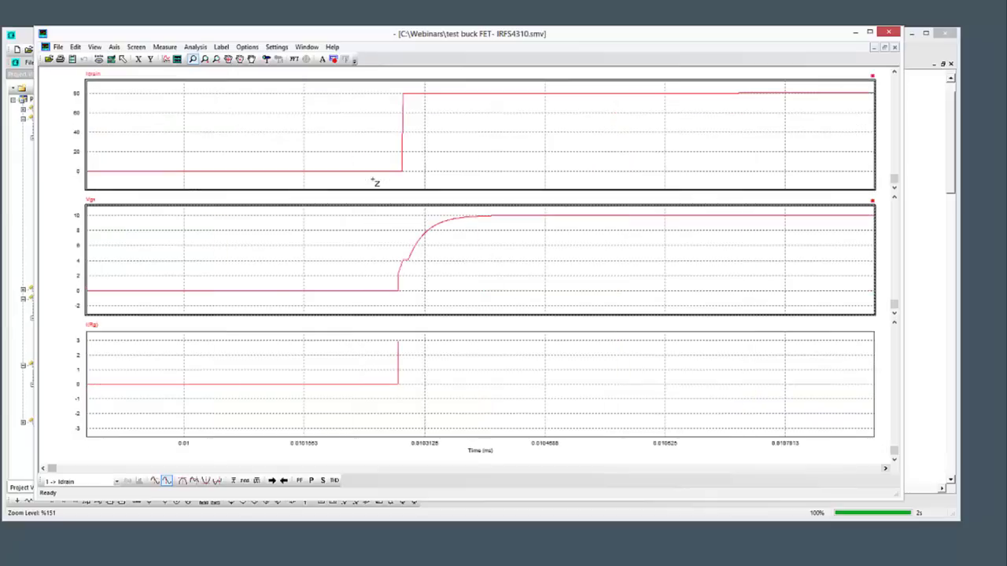
{"action": "left_click_drag", "start_coordinate": [392, 90], "coordinate": [432, 189]}
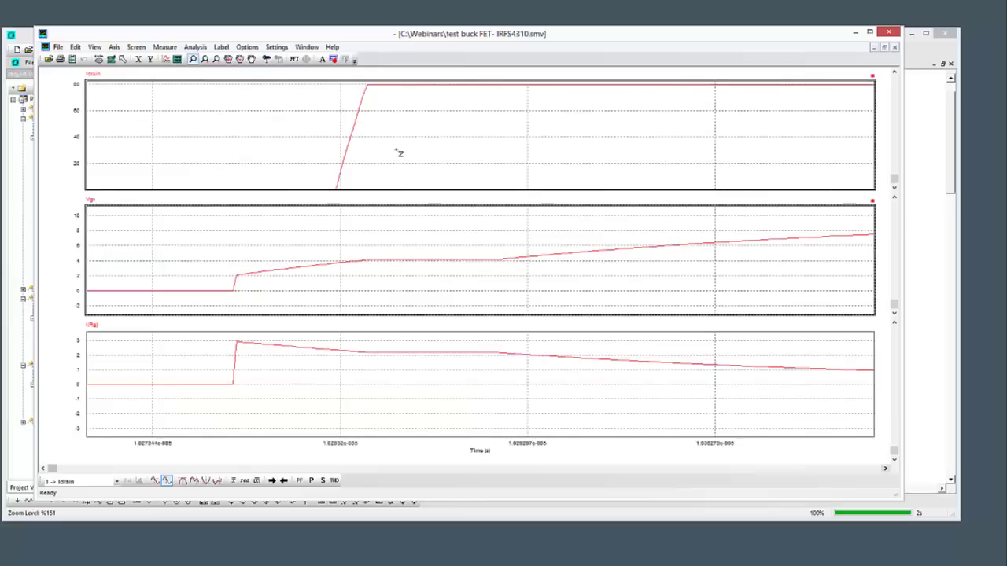
{"action": "left_click", "coordinate": [136, 47]}
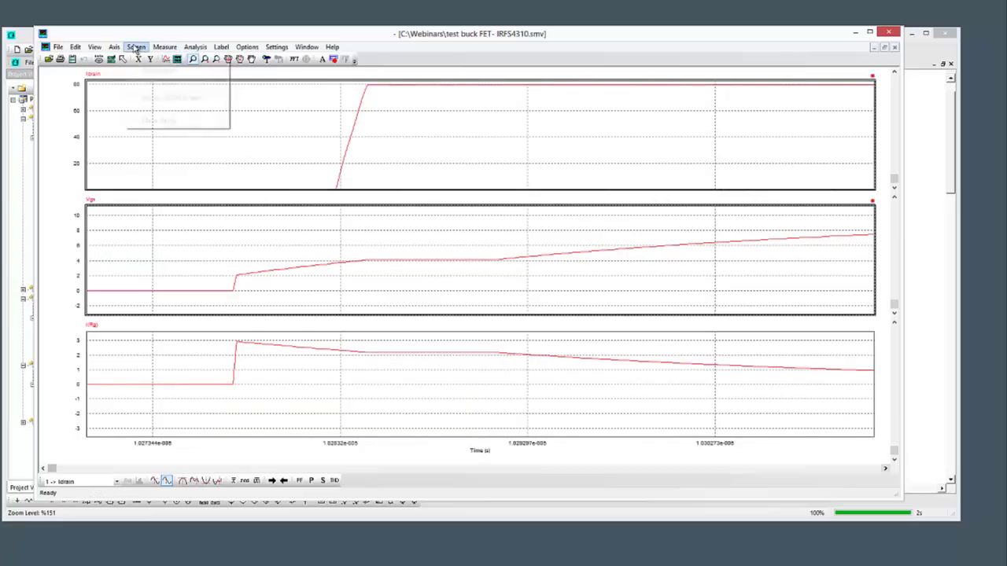
{"action": "left_click", "coordinate": [165, 59]}
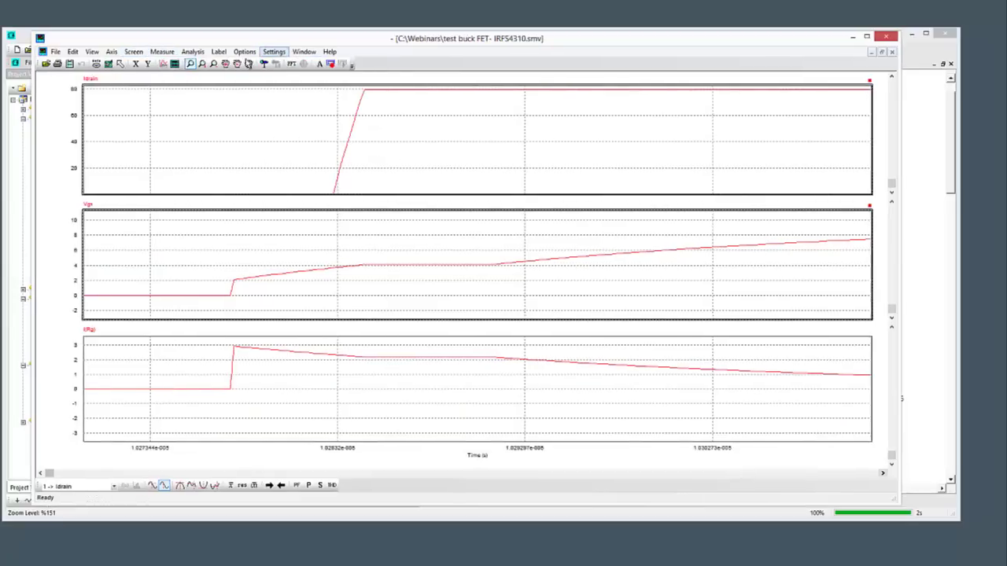
{"action": "left_click", "coordinate": [378, 176]}
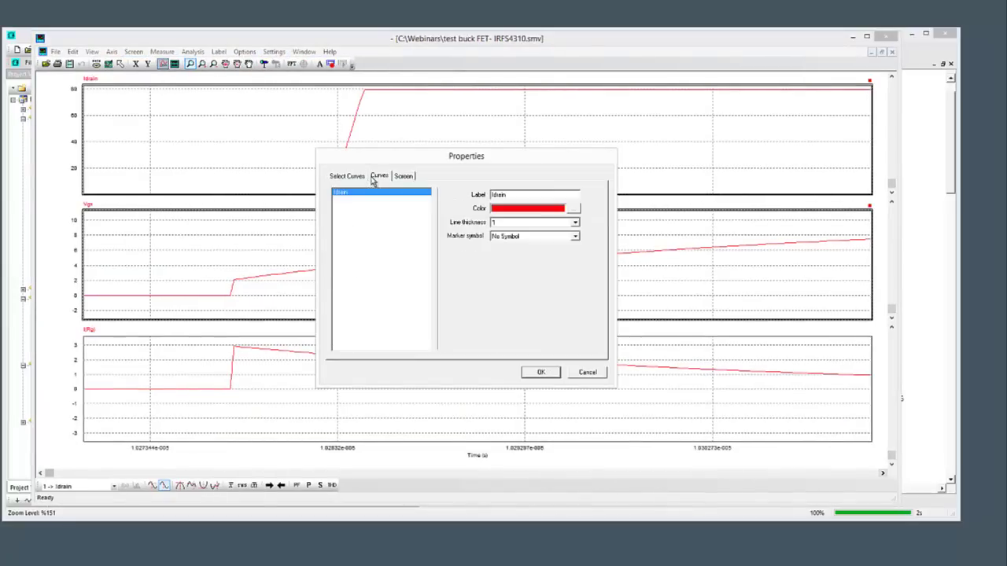
{"action": "left_click", "coordinate": [532, 236]}
{"action": "left_click", "coordinate": [526, 272]}
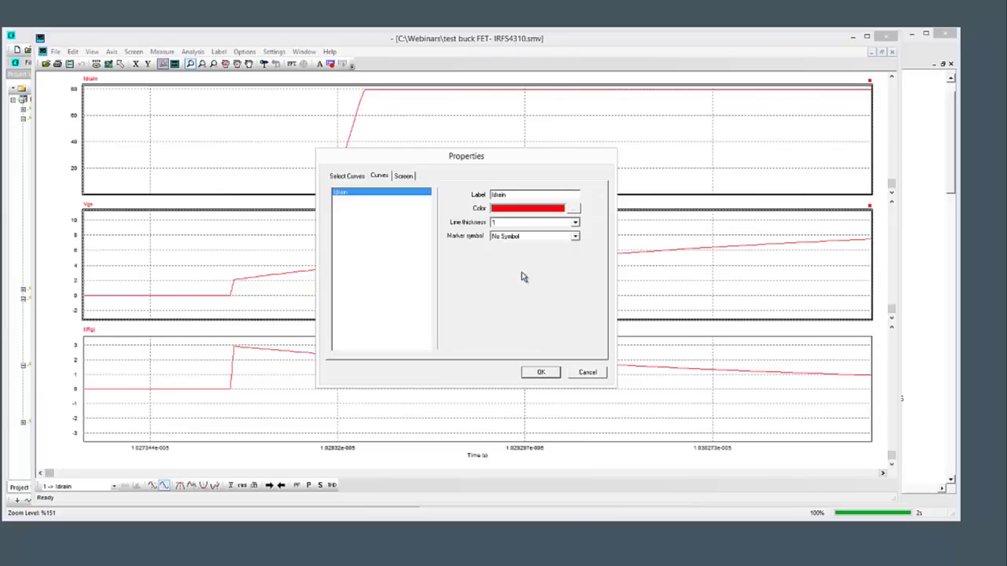
{"action": "left_click", "coordinate": [541, 372]}
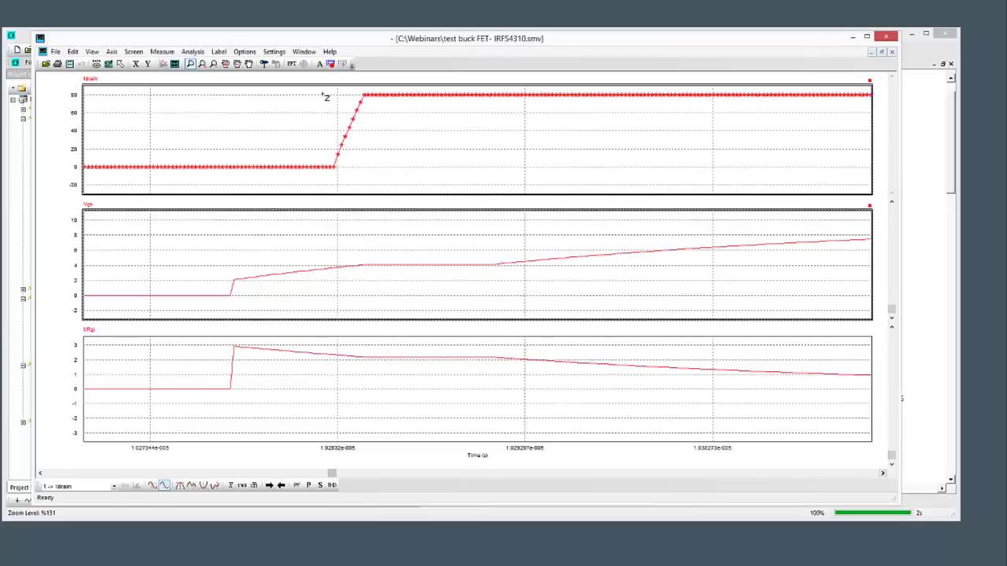
{"action": "left_click_drag", "start_coordinate": [323, 94], "coordinate": [394, 167]}
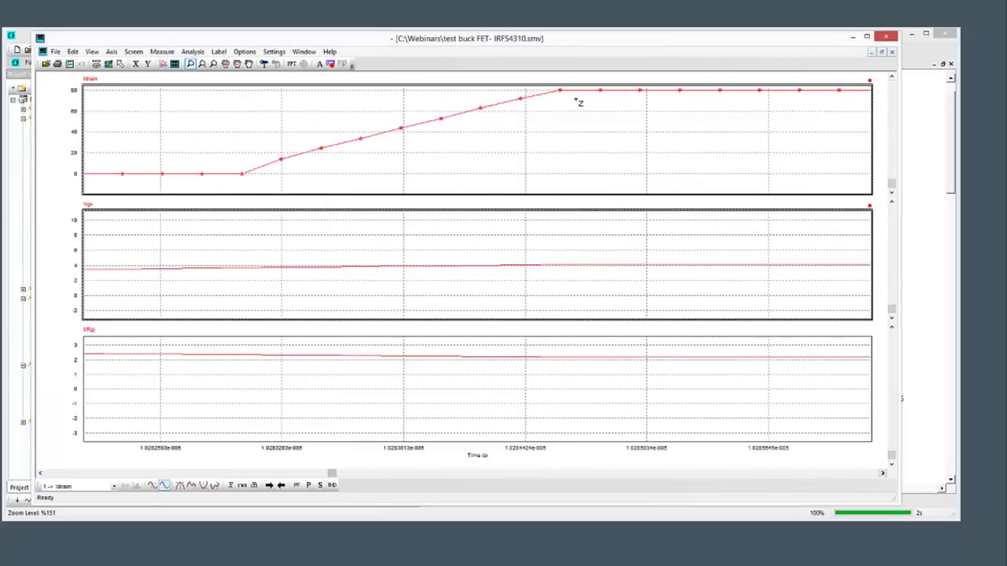
Add Idrain1 to the Idrain plot, examine its rising edge up close, and return to the schematic
{"action": "left_click", "coordinate": [163, 66]}
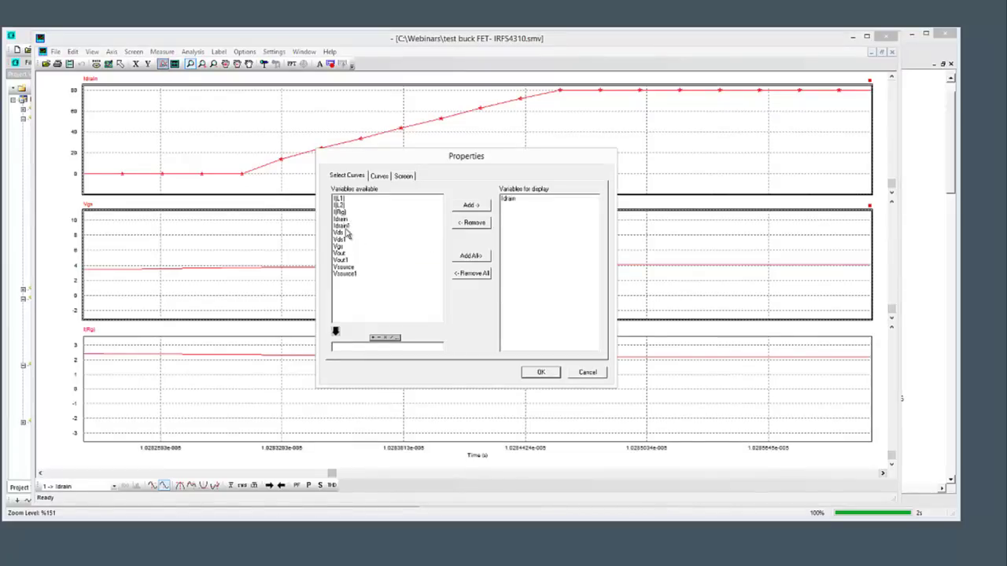
{"action": "double_click", "coordinate": [343, 227]}
{"action": "left_click", "coordinate": [542, 373]}
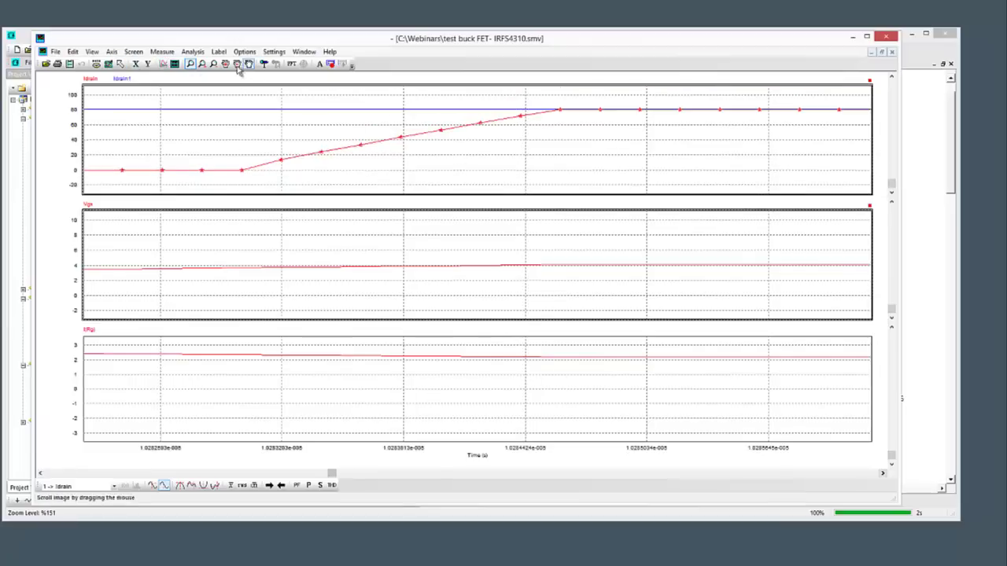
{"action": "left_click", "coordinate": [120, 64]}
{"action": "left_click_drag", "start_coordinate": [266, 99], "coordinate": [305, 187]}
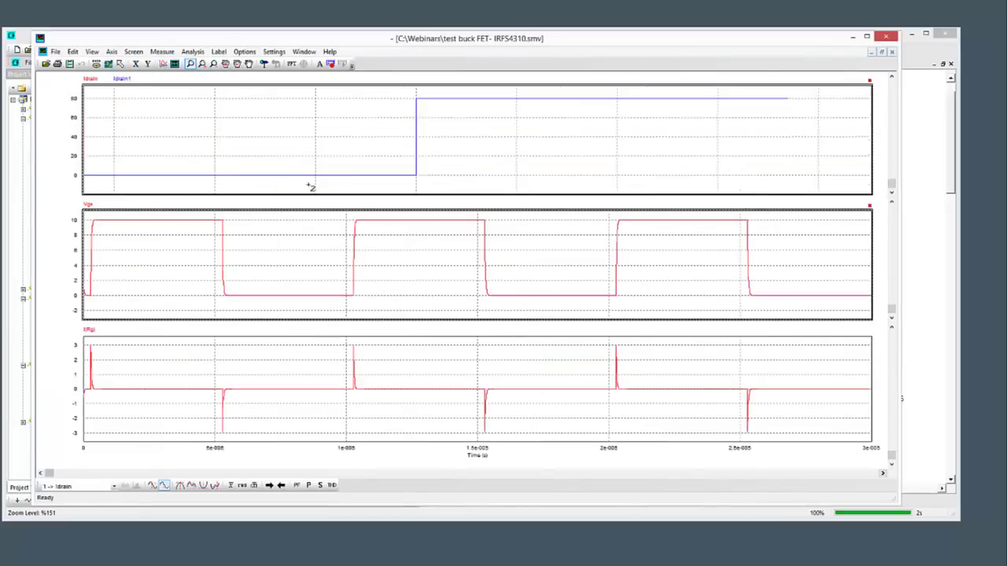
{"action": "left_click_drag", "start_coordinate": [410, 95], "coordinate": [435, 190]}
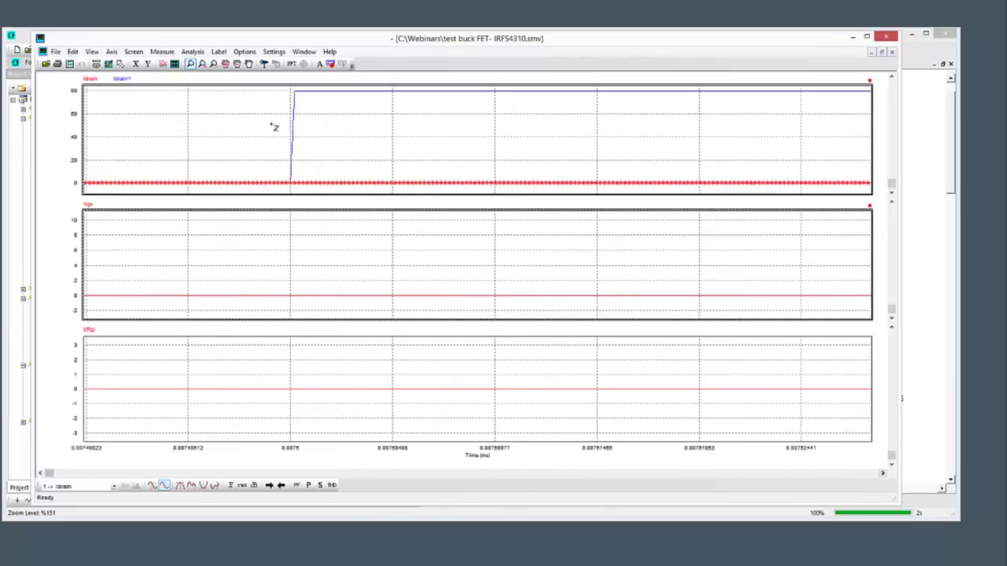
{"action": "left_click", "coordinate": [914, 194]}
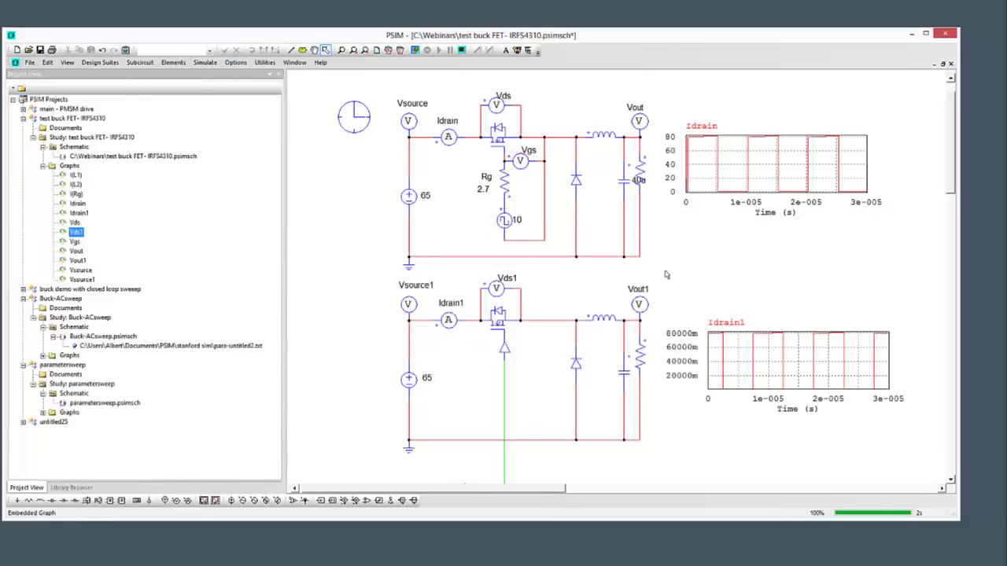
Change the upper buck circuit's diode to the Level 2 model, review its reverse-recovery parameters and rerun the simulation
{"action": "double_click", "coordinate": [576, 181]}
{"action": "left_click", "coordinate": [203, 305]}
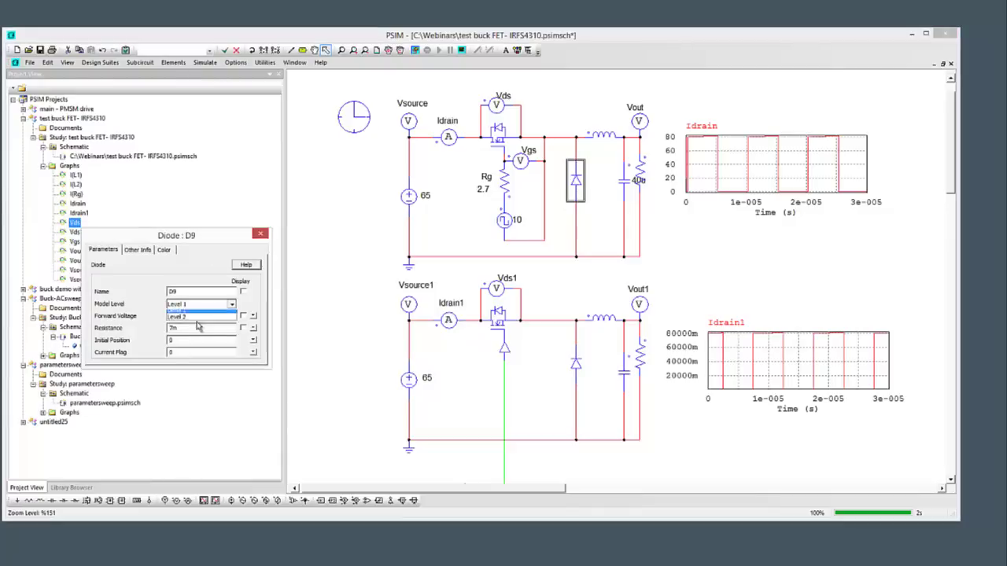
{"action": "left_click", "coordinate": [192, 316]}
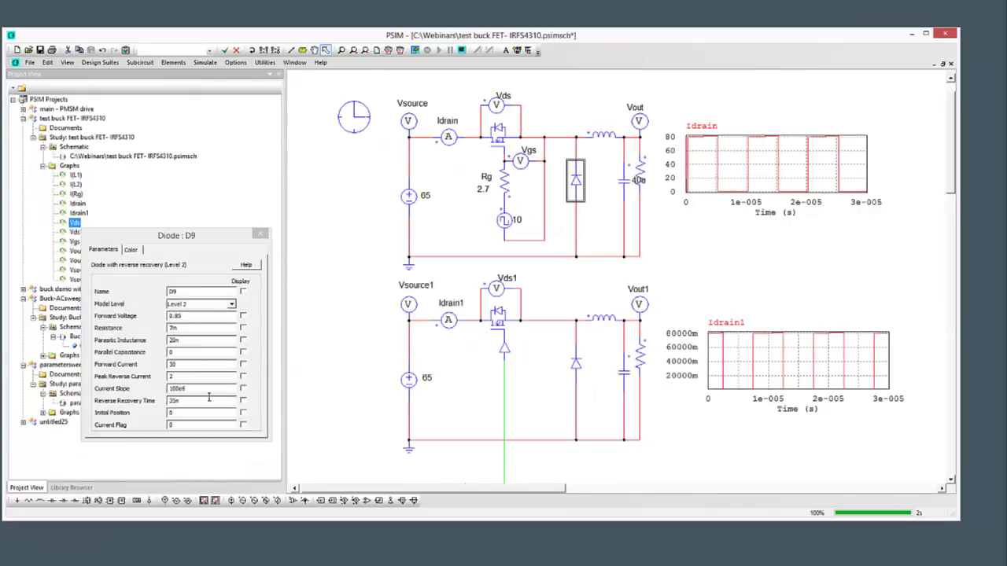
{"action": "left_click", "coordinate": [262, 234]}
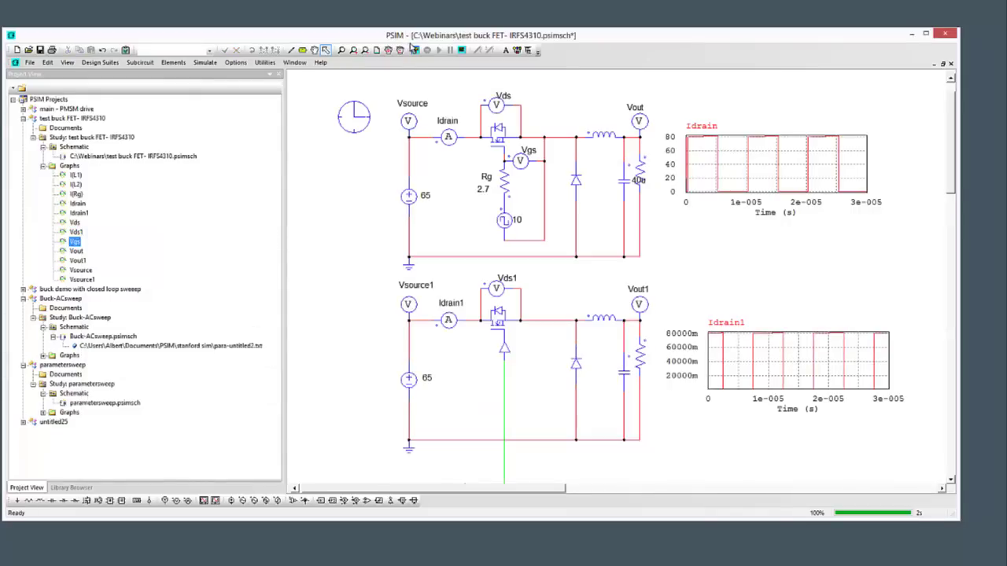
{"action": "left_click", "coordinate": [413, 50]}
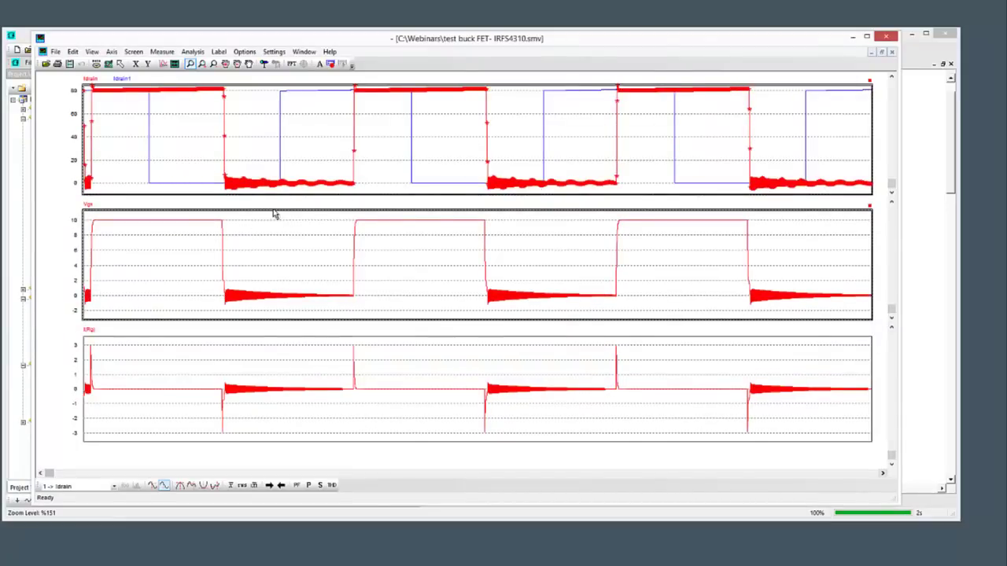
Remove the I(Rg) and Vgs plots from the waveform display, keeping only the drain current plot
{"action": "left_click", "coordinate": [158, 289]}
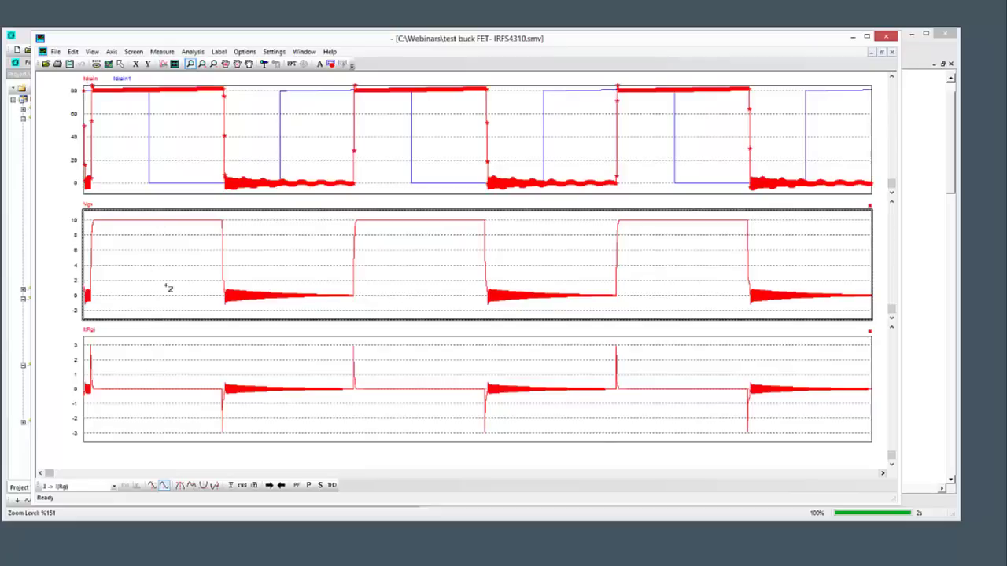
{"action": "left_click", "coordinate": [133, 51]}
{"action": "left_click", "coordinate": [169, 87]}
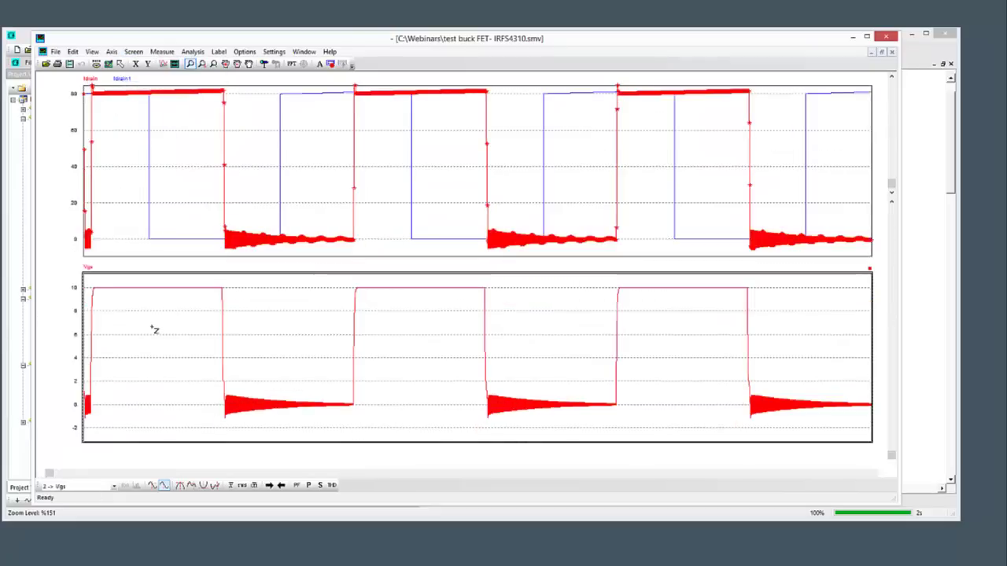
{"action": "left_click", "coordinate": [133, 51]}
{"action": "left_click", "coordinate": [161, 89]}
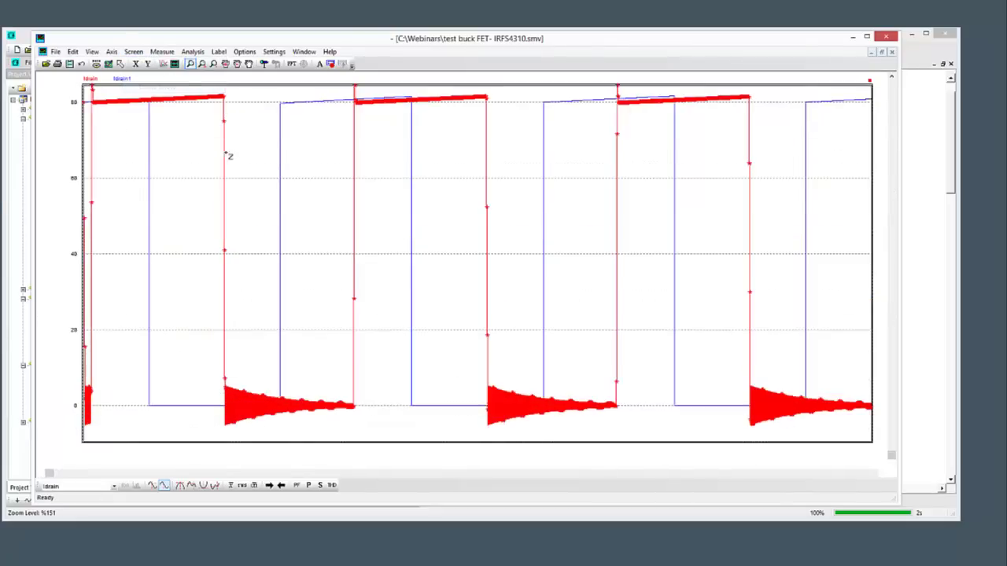
Remove the Idrain1 curve from the drain current plot
{"action": "left_click", "coordinate": [163, 63]}
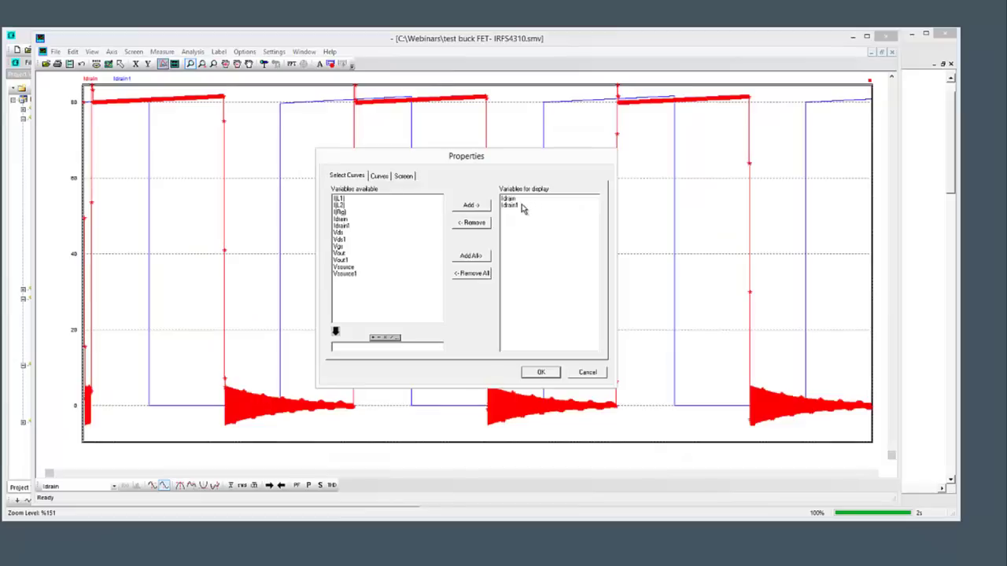
{"action": "left_click", "coordinate": [521, 206]}
{"action": "left_click", "coordinate": [480, 223]}
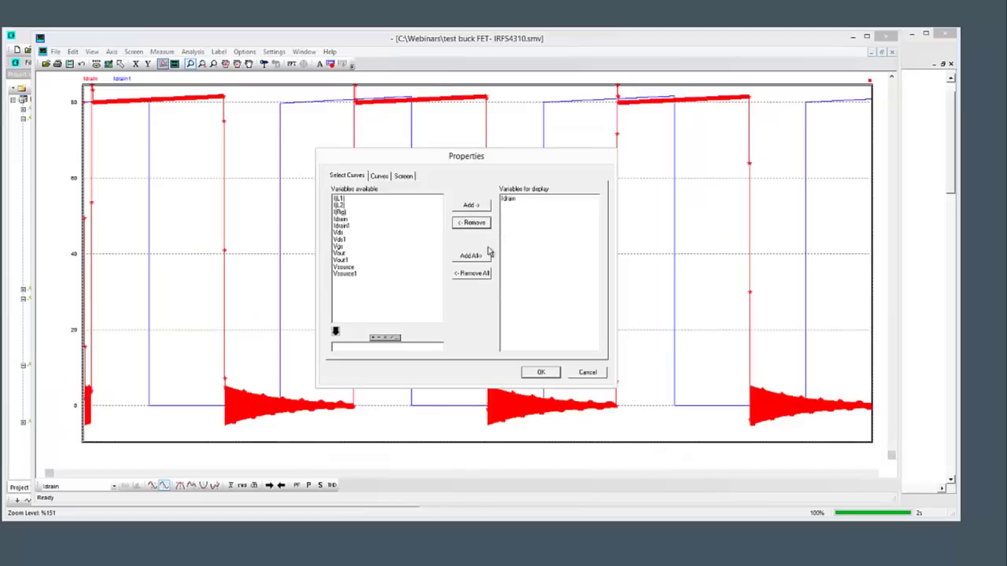
{"action": "left_click", "coordinate": [540, 373]}
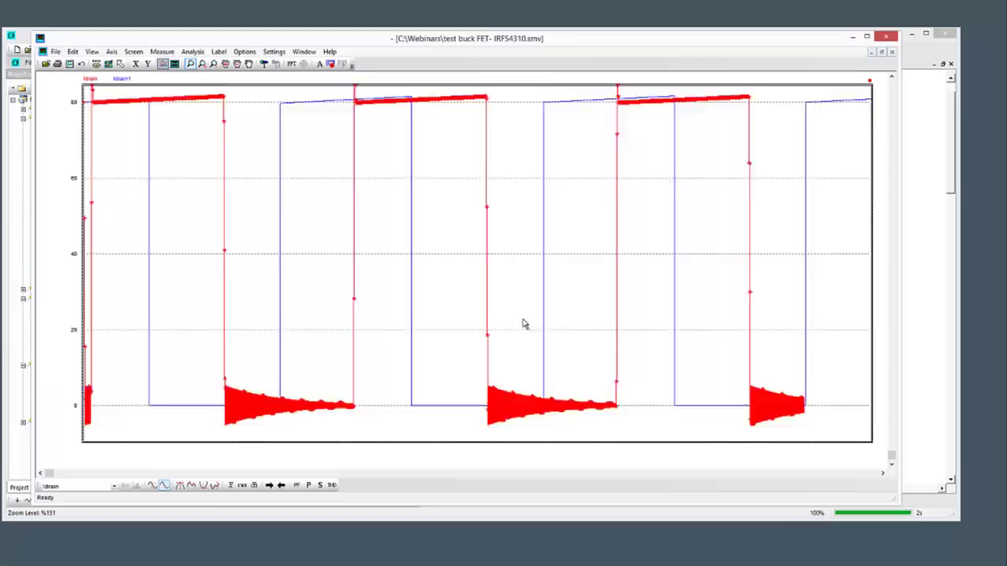
Turn off the star marker symbols on the Idrain curve
{"action": "left_click", "coordinate": [163, 64]}
{"action": "left_click", "coordinate": [380, 176]}
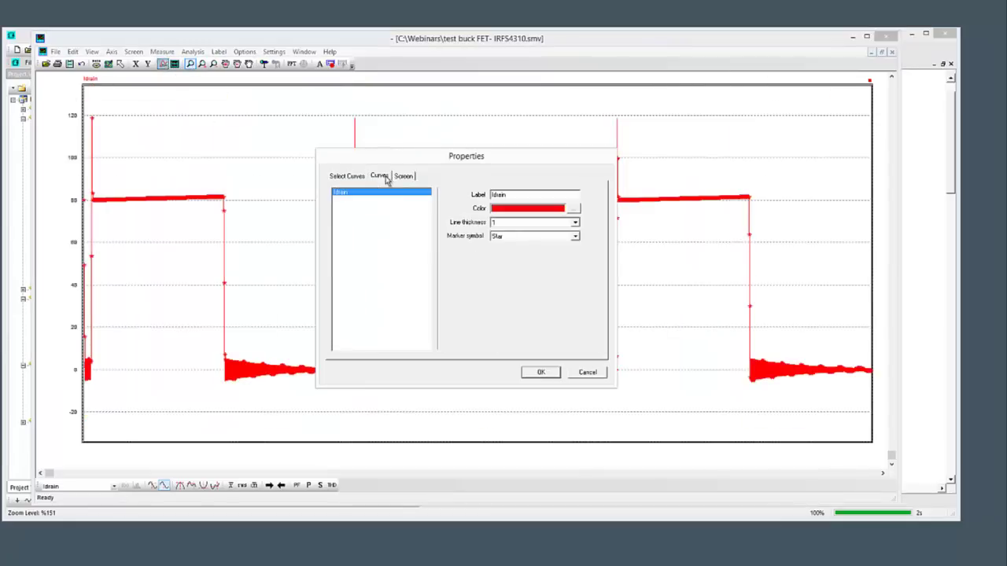
{"action": "left_click", "coordinate": [525, 237]}
{"action": "left_click", "coordinate": [530, 250]}
{"action": "left_click", "coordinate": [541, 372]}
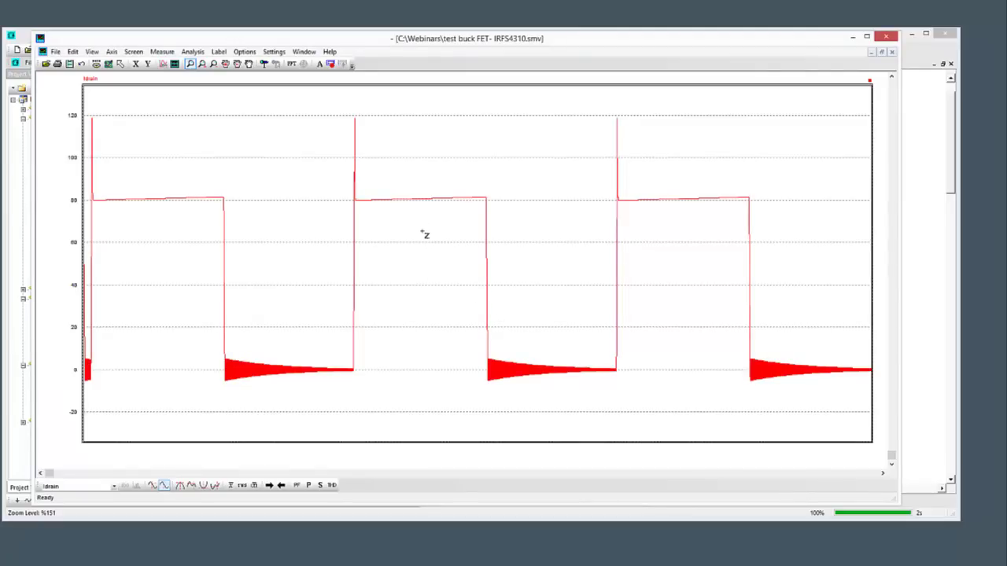
Run an FFT on Idrain and display the spectrum with a logarithmic frequency axis and a decibel amplitude axis
{"action": "left_click", "coordinate": [292, 64]}
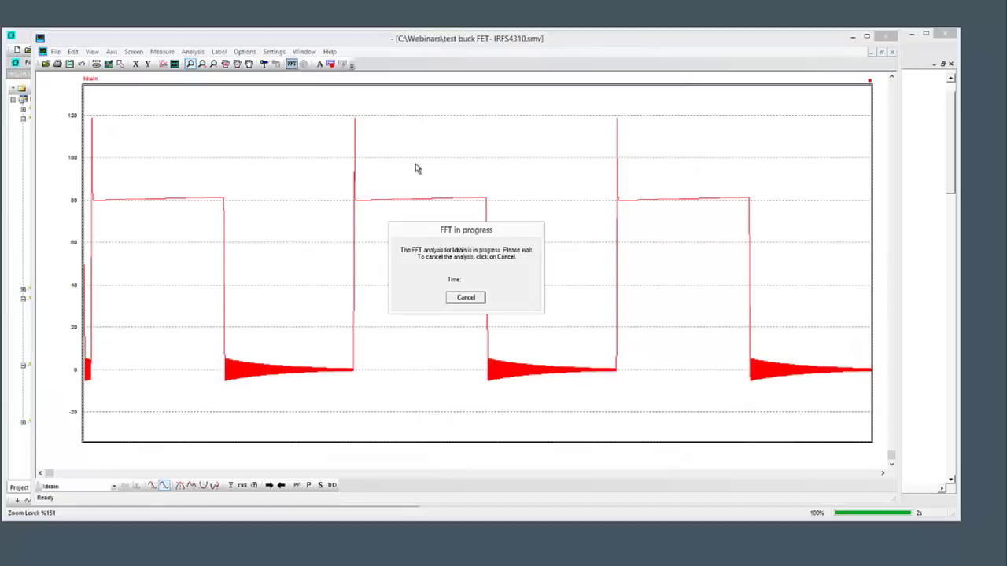
{"action": "left_click", "coordinate": [135, 63]}
{"action": "left_click", "coordinate": [385, 271]}
{"action": "left_click", "coordinate": [493, 303]}
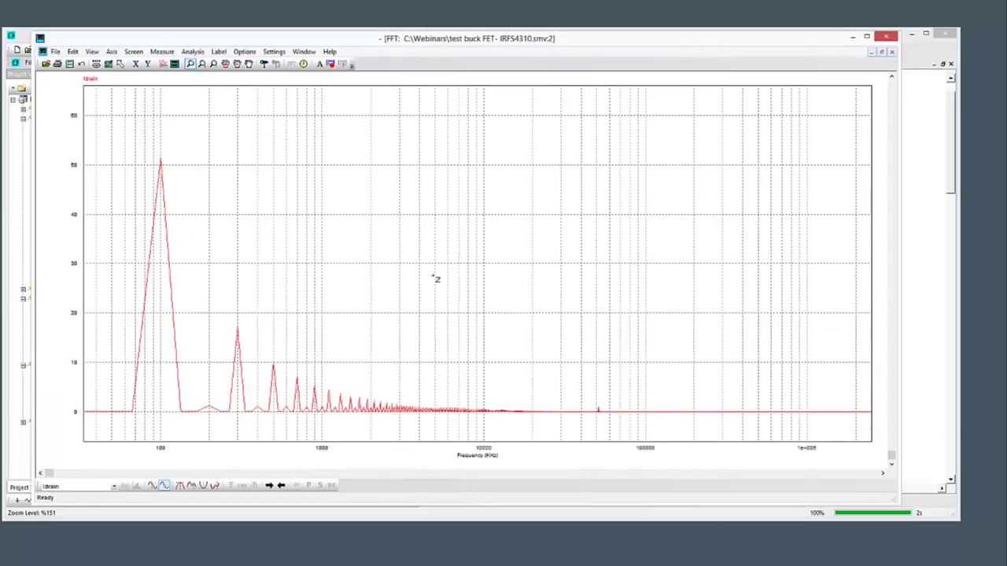
{"action": "left_click", "coordinate": [147, 63]}
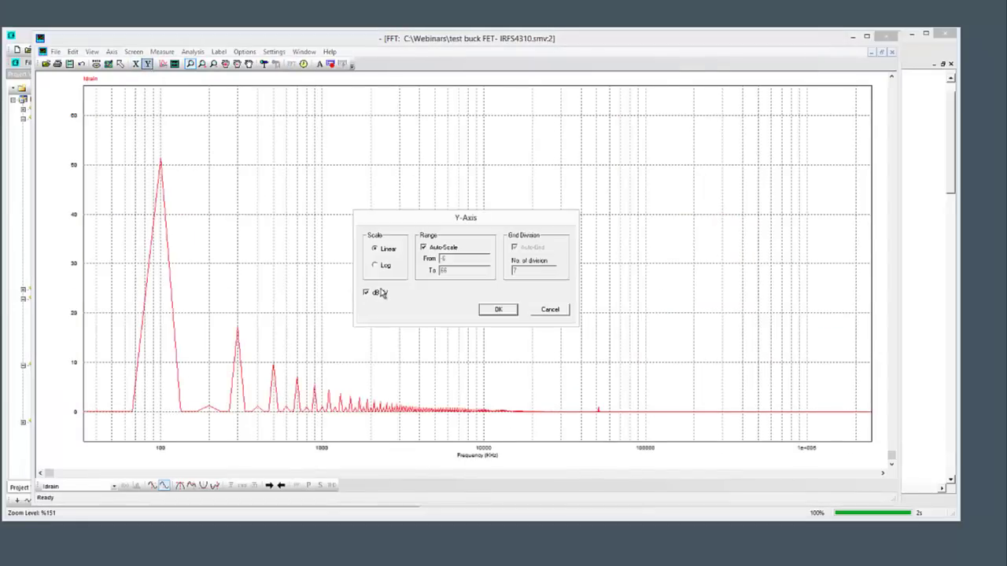
{"action": "left_click", "coordinate": [510, 314]}
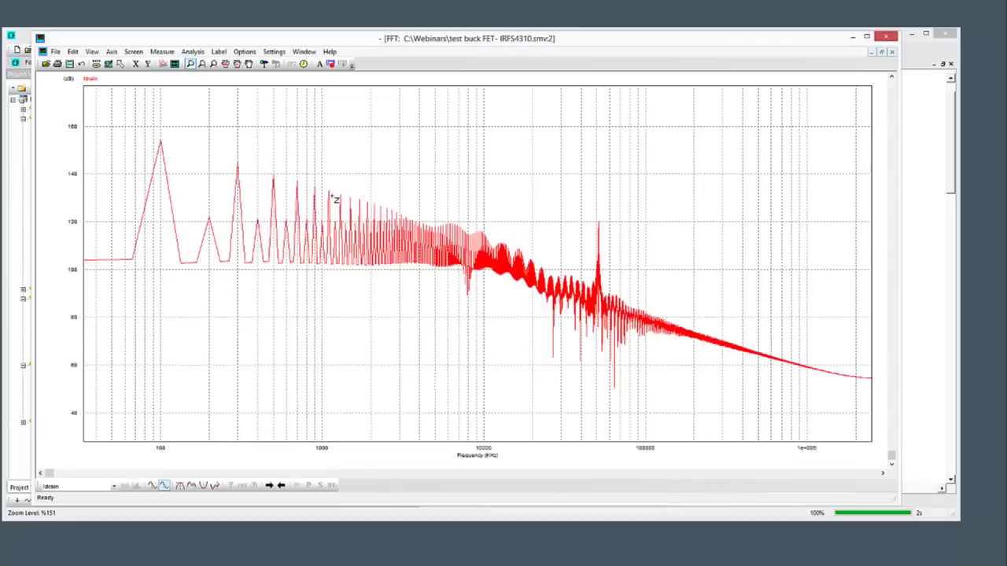
Overlay the FCC Class B EMI standard on the Idrain spectrum for comparison and return to the schematic
{"action": "left_click", "coordinate": [167, 64]}
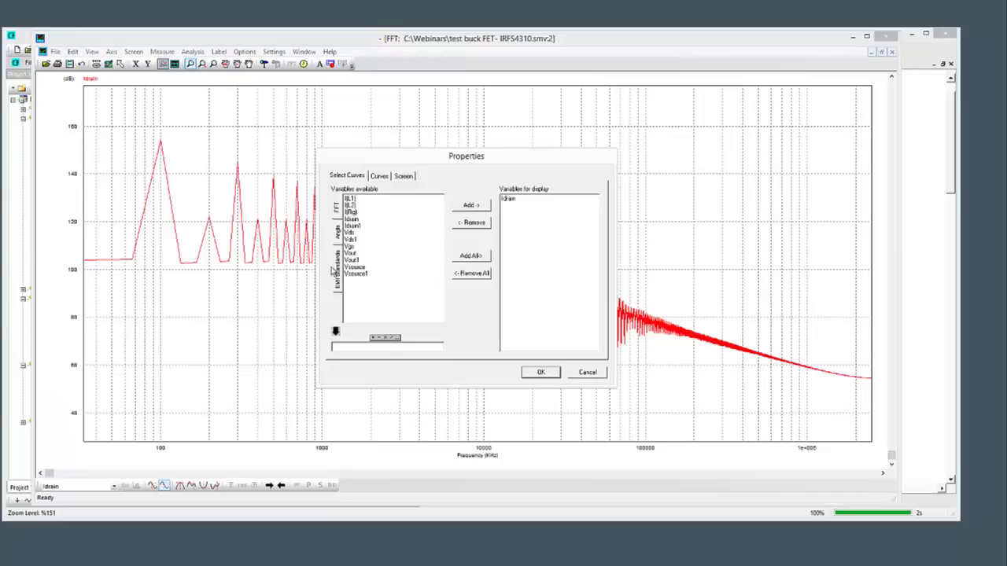
{"action": "left_click", "coordinate": [338, 267]}
{"action": "double_click", "coordinate": [366, 205]}
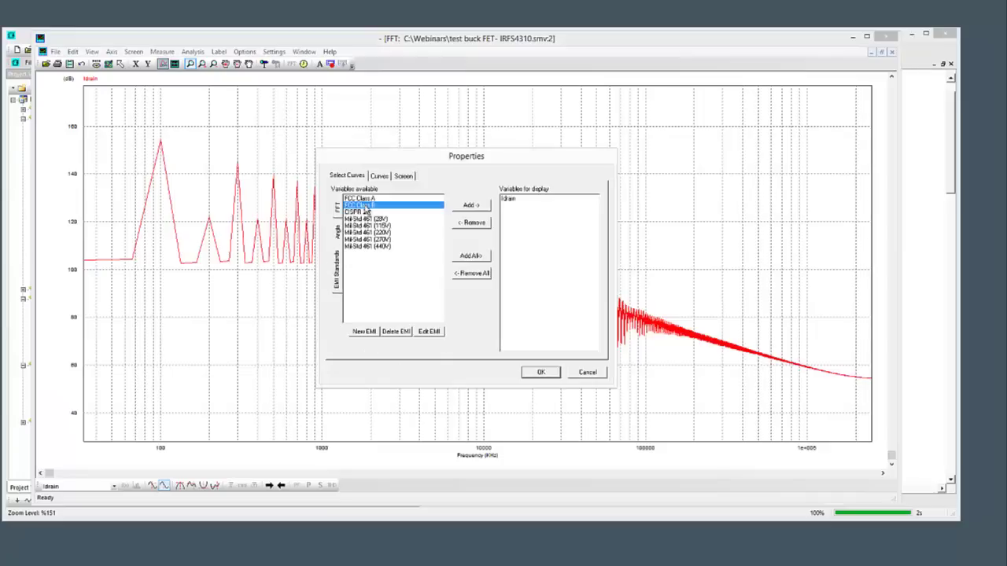
{"action": "left_click", "coordinate": [547, 372]}
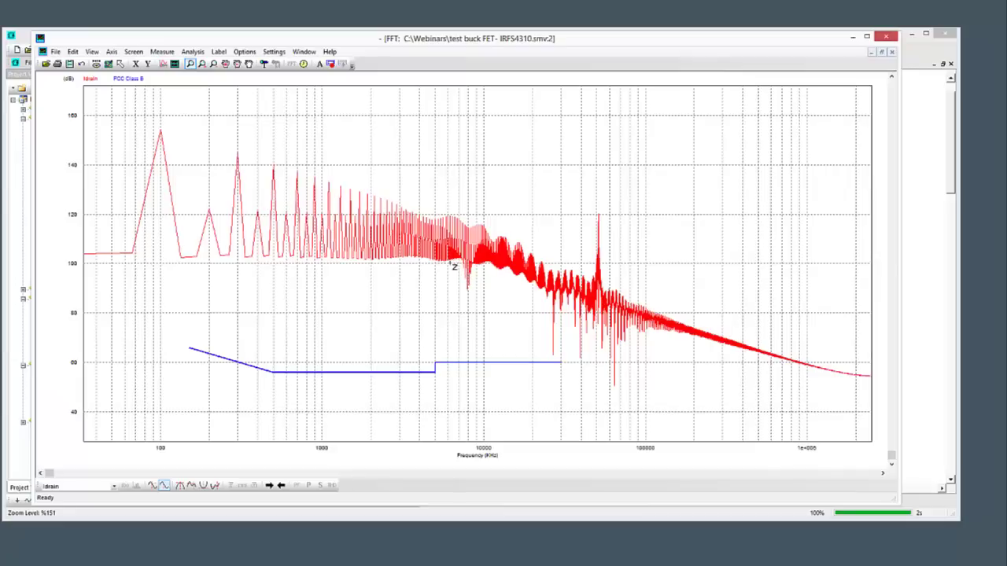
{"action": "left_click", "coordinate": [919, 220]}
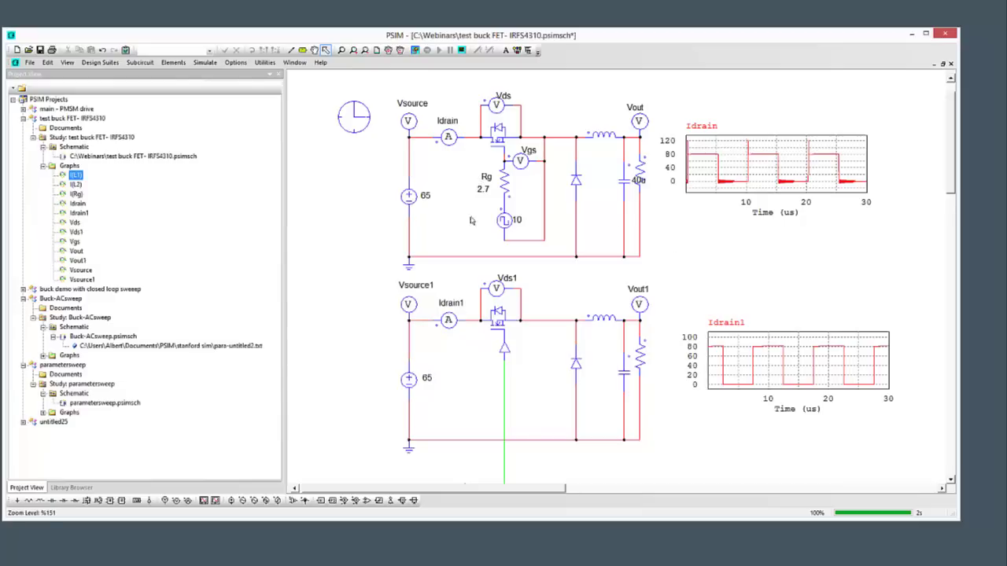
{"action": "left_click", "coordinate": [75, 242]}
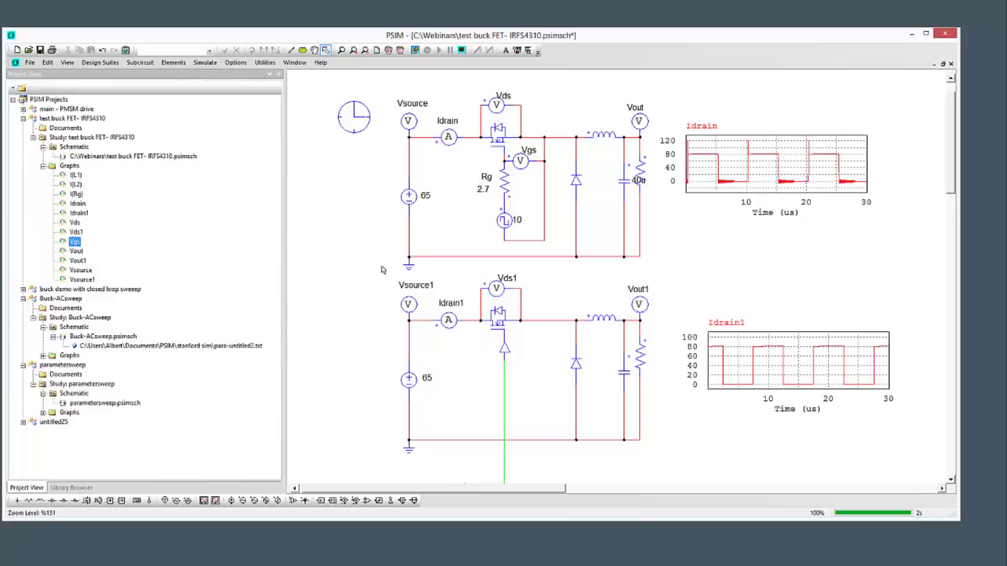